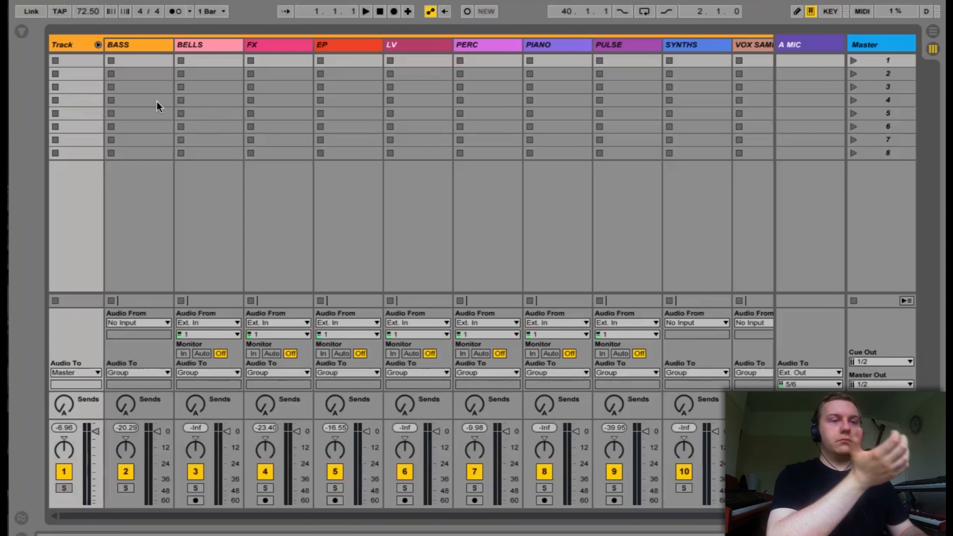
# - Look over the session's prepared tracks and the audio files in the Black Eye Stems folder
pyautogui.hscroll(1, 156, 100)
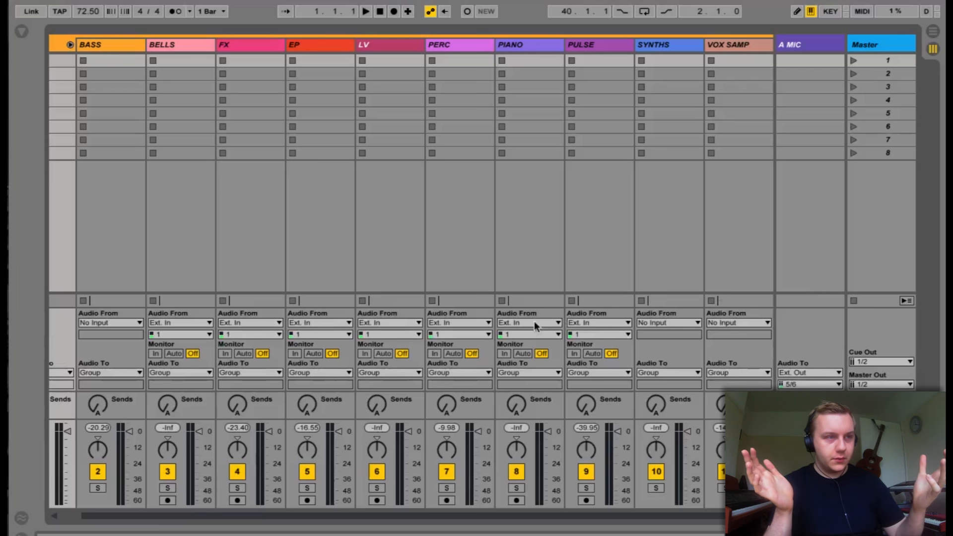
pyautogui.hscroll(-2, 285, 236)
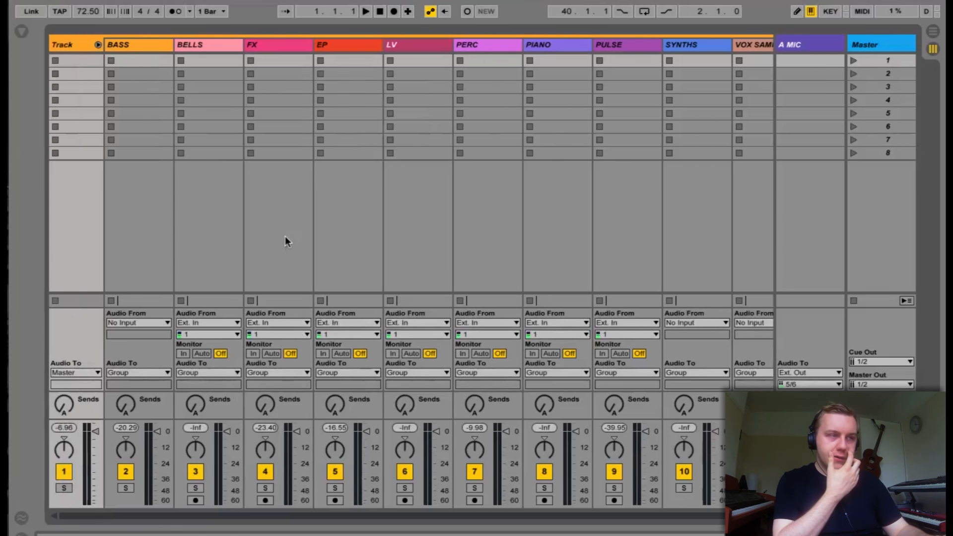
pyautogui.click(22, 18)
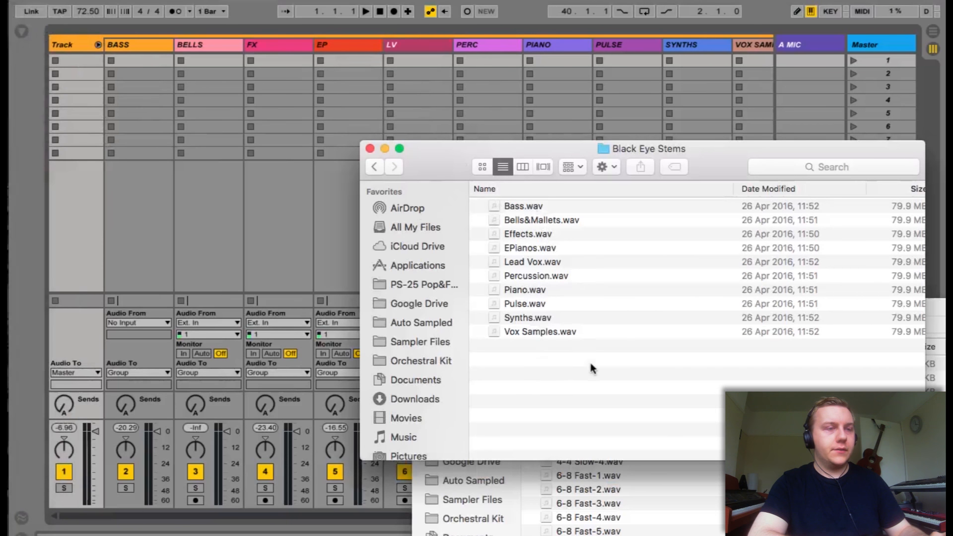
pyautogui.click(928, 34)
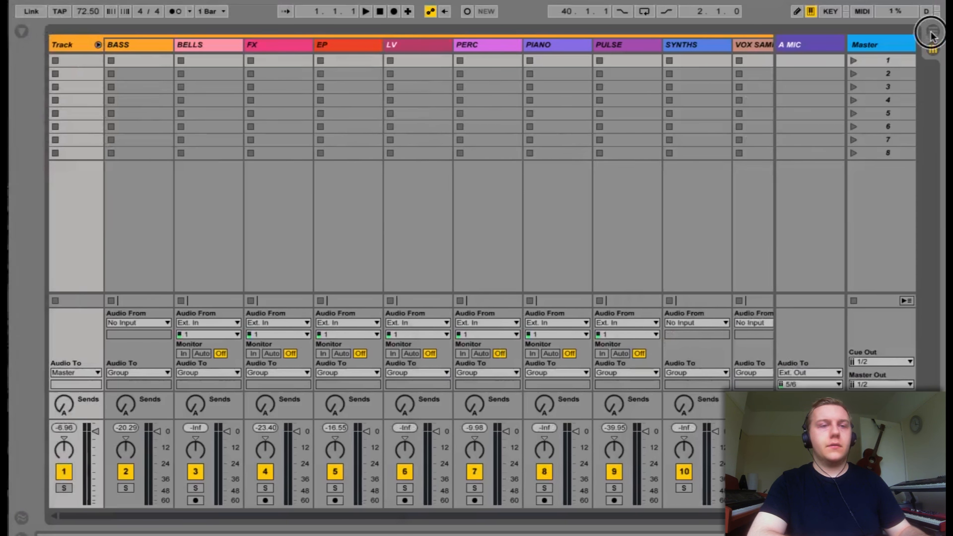
# - In the Arrangement View, import all audio files from the Black Eye Stems folder at bar 1, one per track from BASS downward
pyautogui.click(933, 32)
pyautogui.hscroll(-3, 592, 225)
pyautogui.hscroll(-5, 592, 224)
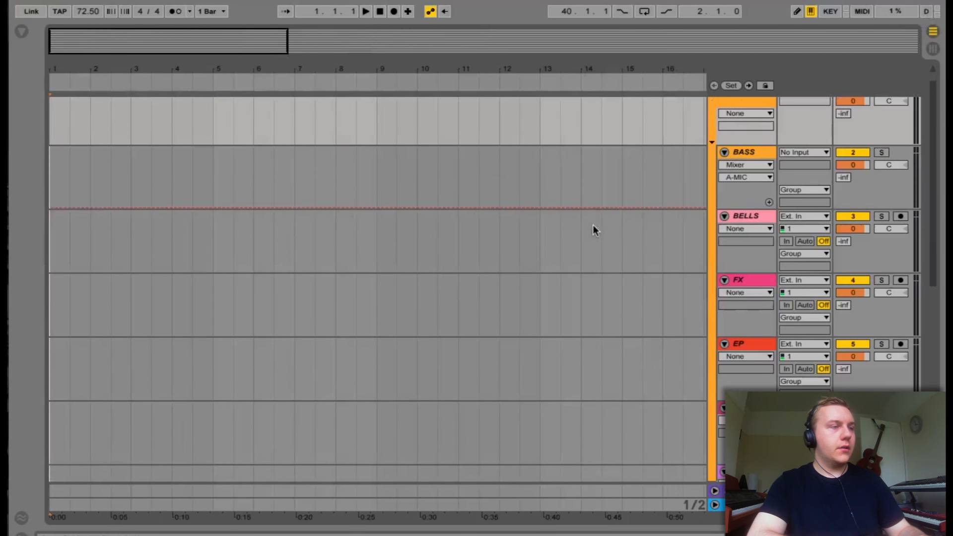
pyautogui.moveTo(19, 69)
pyautogui.click(20, 21)
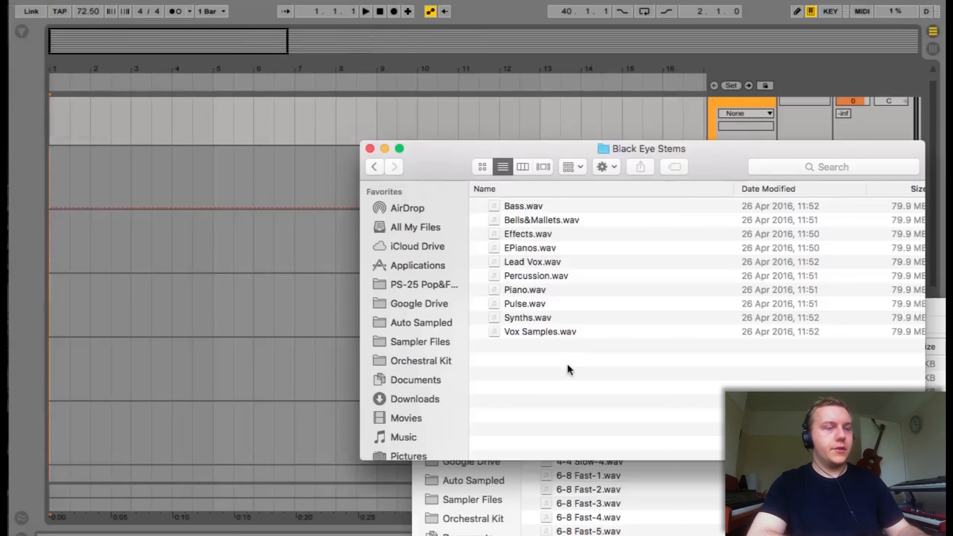
pyautogui.press('super+a')
pyautogui.moveTo(521, 212); pyautogui.dragTo(55, 190)
pyautogui.press('super')
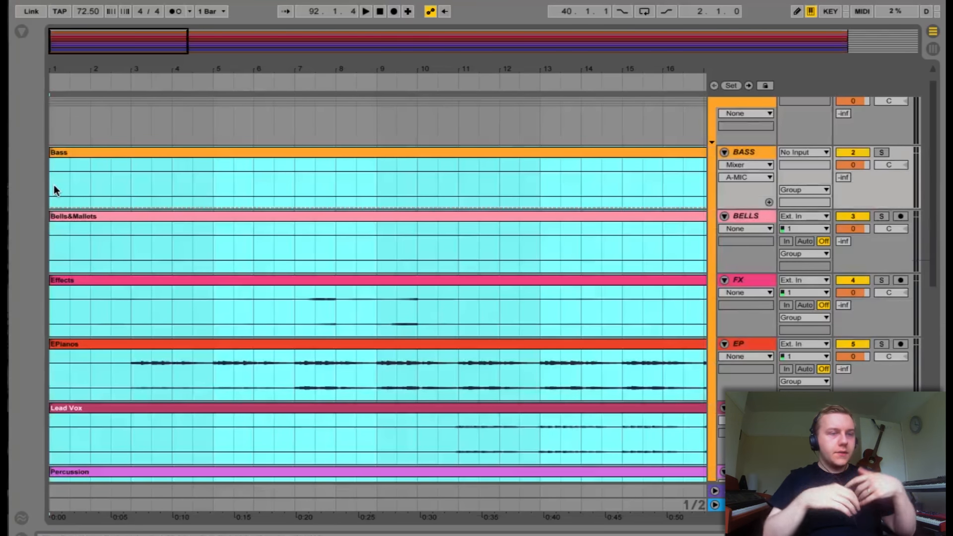
pyautogui.scroll(-10, 235, 336)
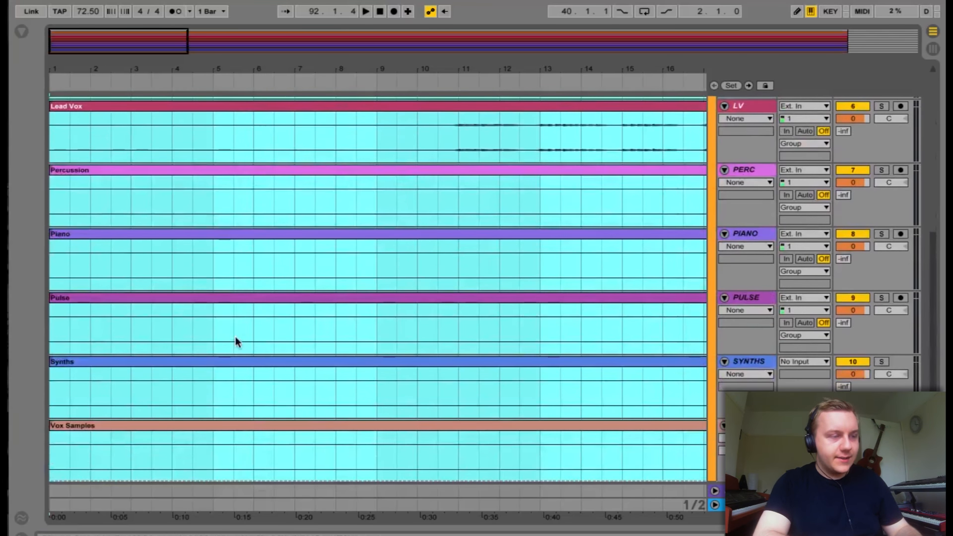
pyautogui.scroll(10, 235, 336)
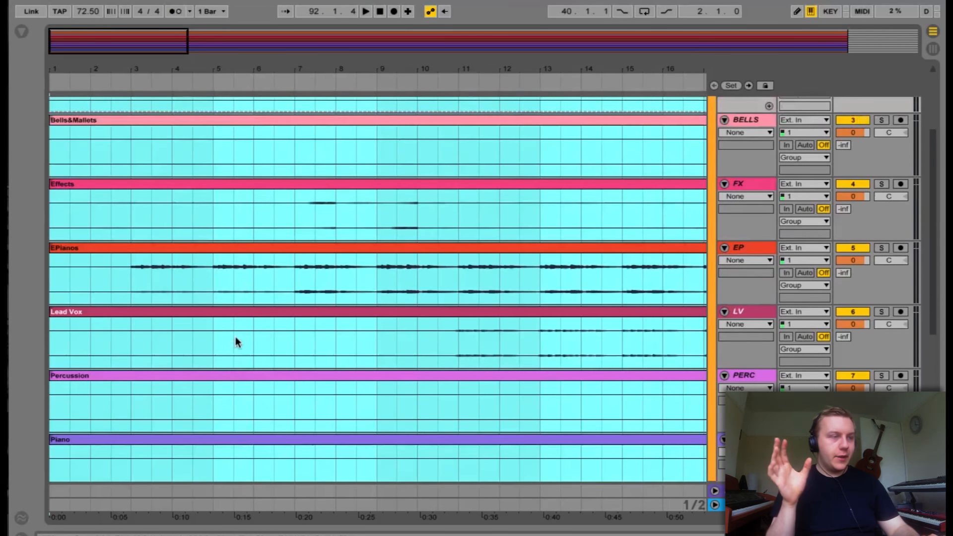
# - Play the arrangement from bar 1, and again from the point just after bar 20 where the percussion enters
pyautogui.click(51, 281)
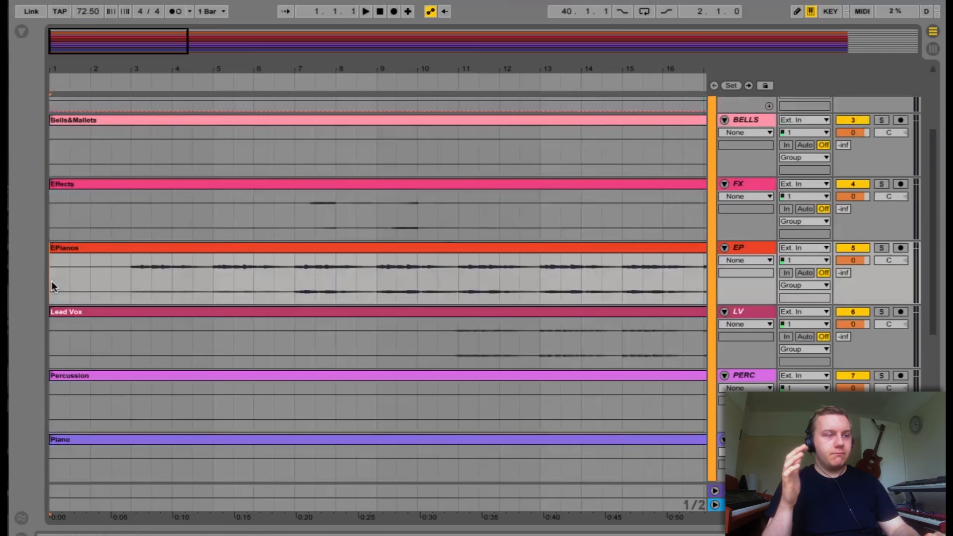
pyautogui.press('space')
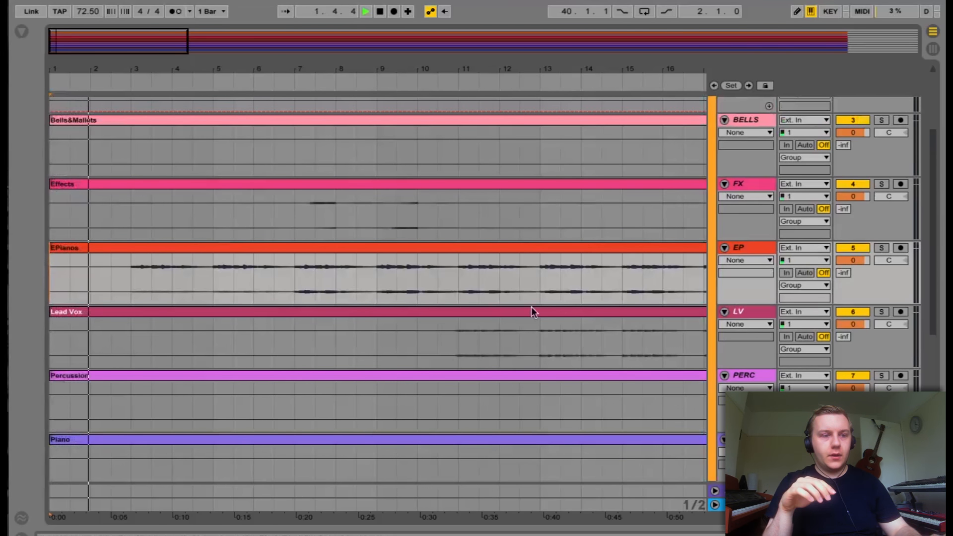
pyautogui.hscroll(10, 531, 307)
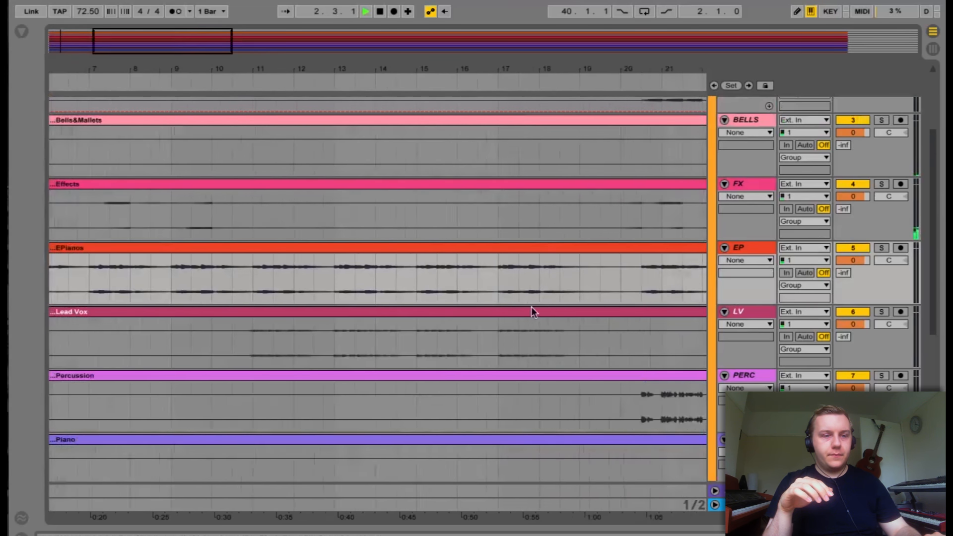
pyautogui.click(469, 268)
pyautogui.press('space')
pyautogui.press('space')
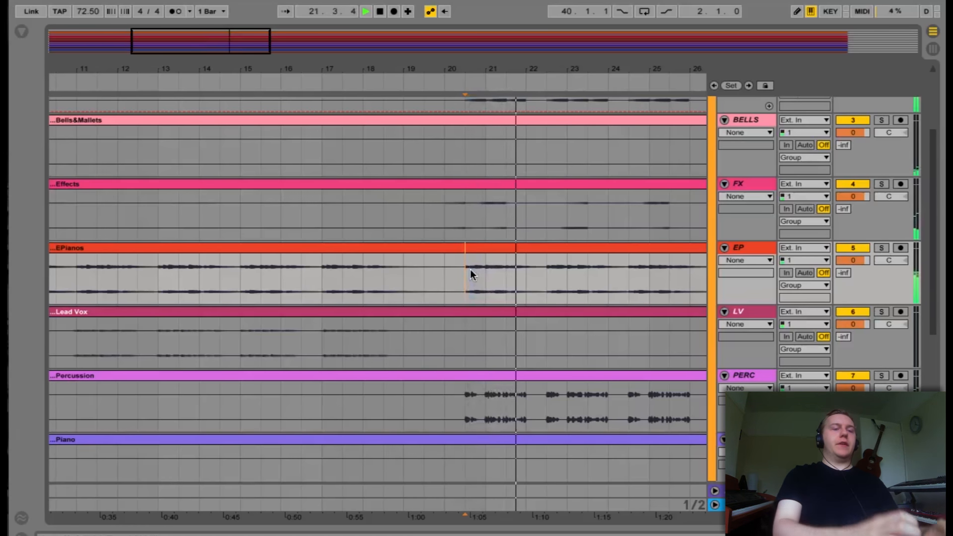
# - Solo the PERC, EP and FX tracks one after another during playback, and clear the solo
pyautogui.click(881, 376)
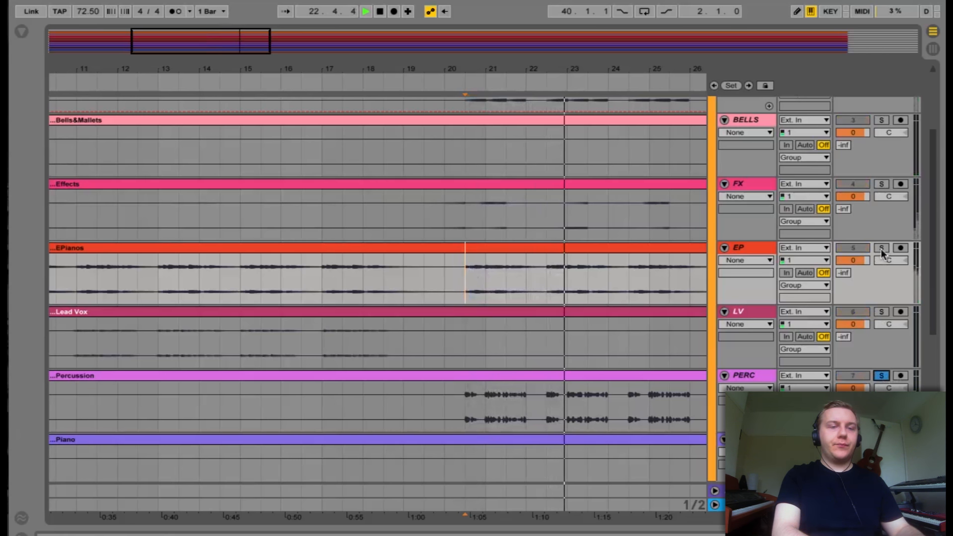
pyautogui.click(880, 247)
pyautogui.click(881, 184)
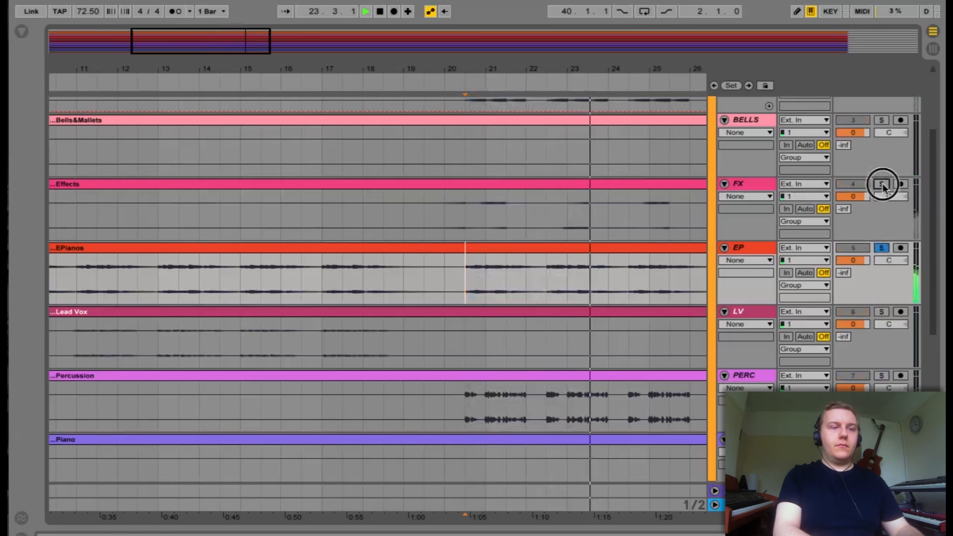
pyautogui.click(882, 183)
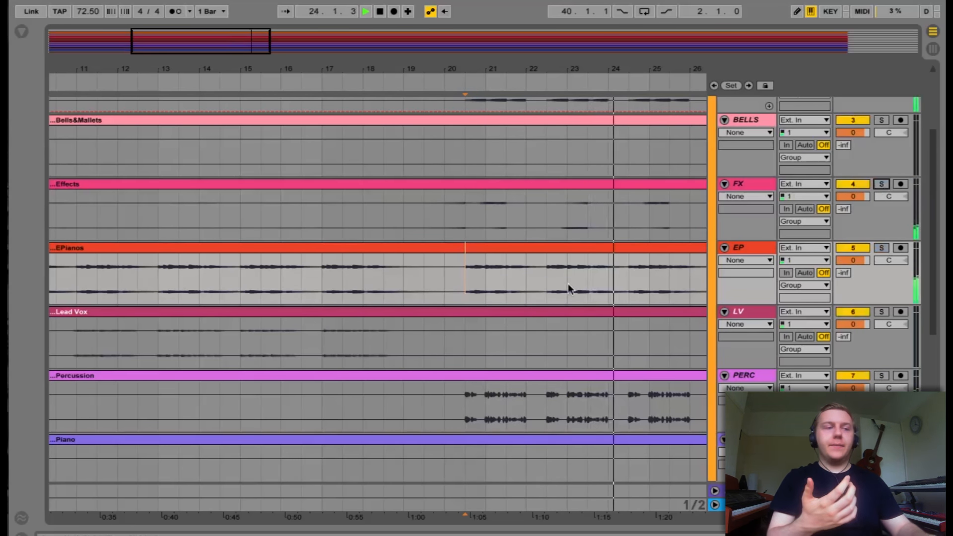
# - Turn on the metronome and play a short part of the arrangement at bar 24 with the click
pyautogui.scroll(1, 568, 284)
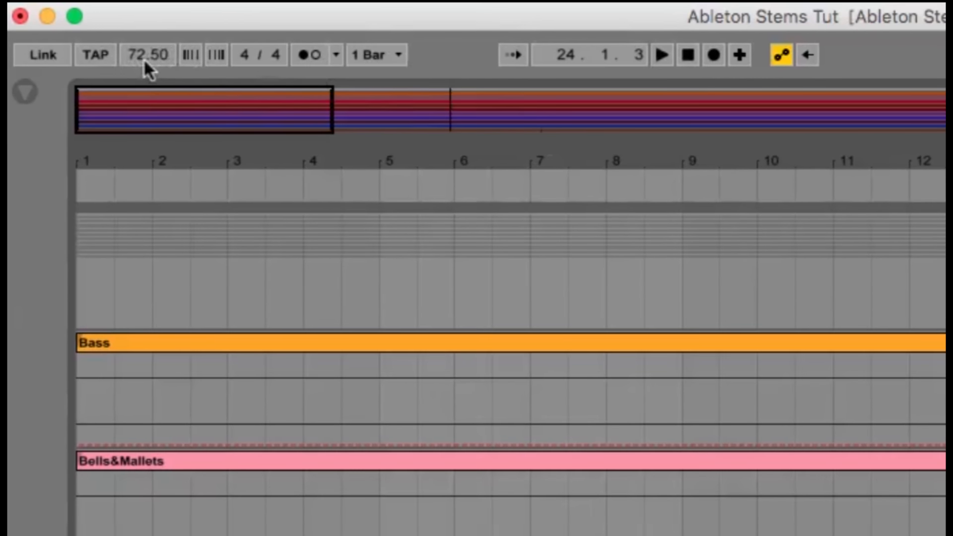
pyautogui.scroll(-10, 359, 491)
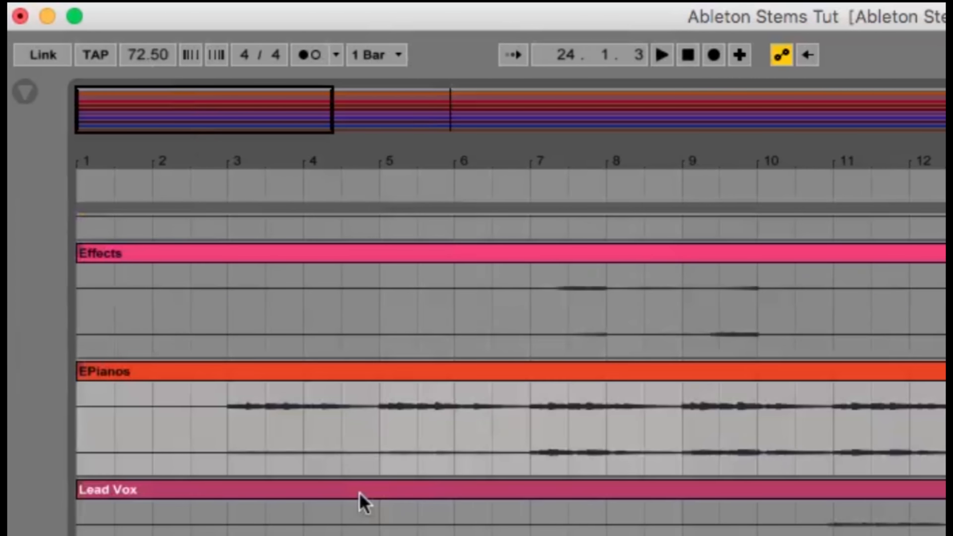
pyautogui.click(309, 55)
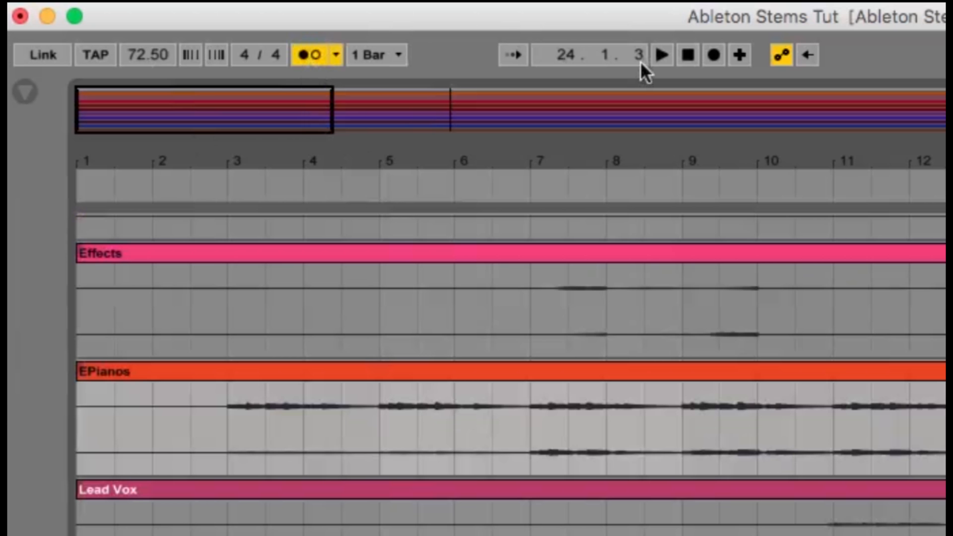
pyautogui.click(661, 55)
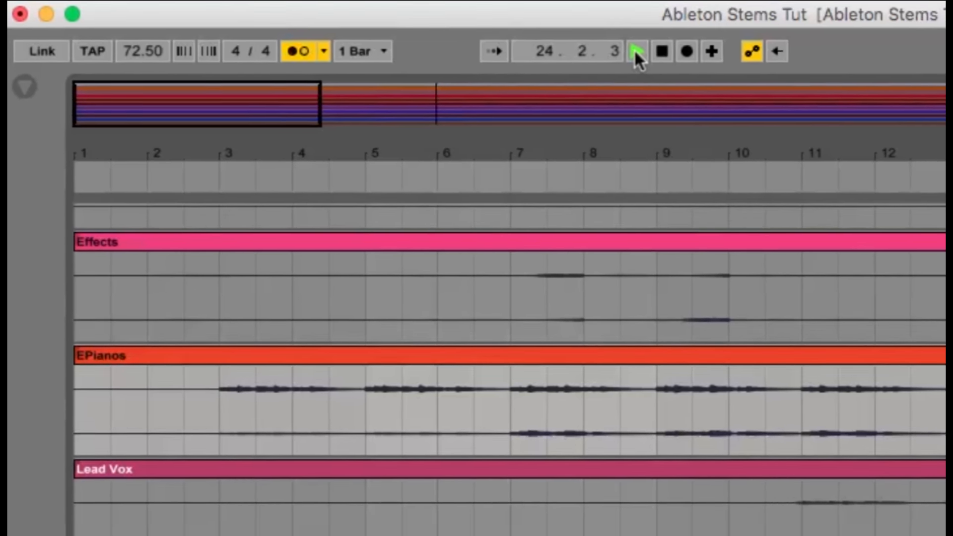
pyautogui.press('space')
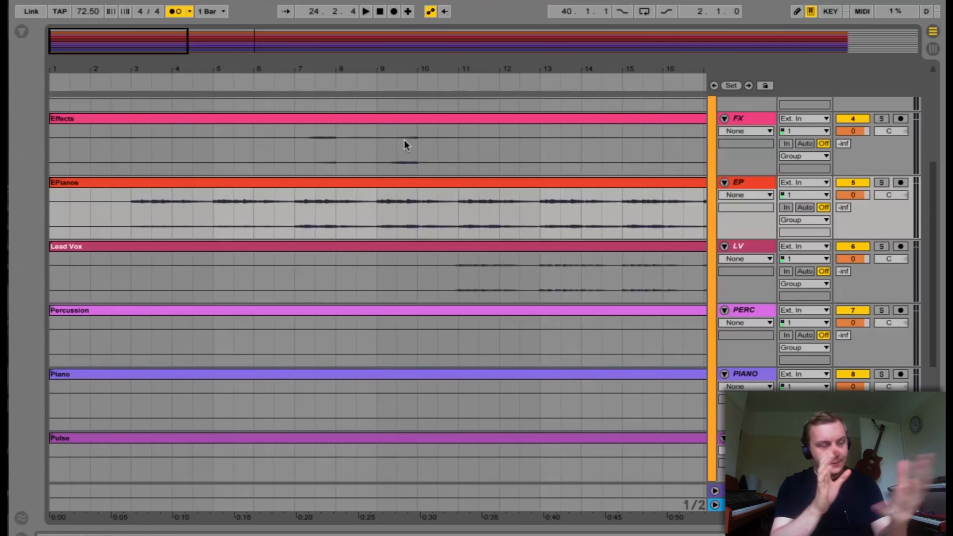
# - Look over the stem clips, check the Session View, and return to the Arrangement View
pyautogui.scroll(3, 404, 141)
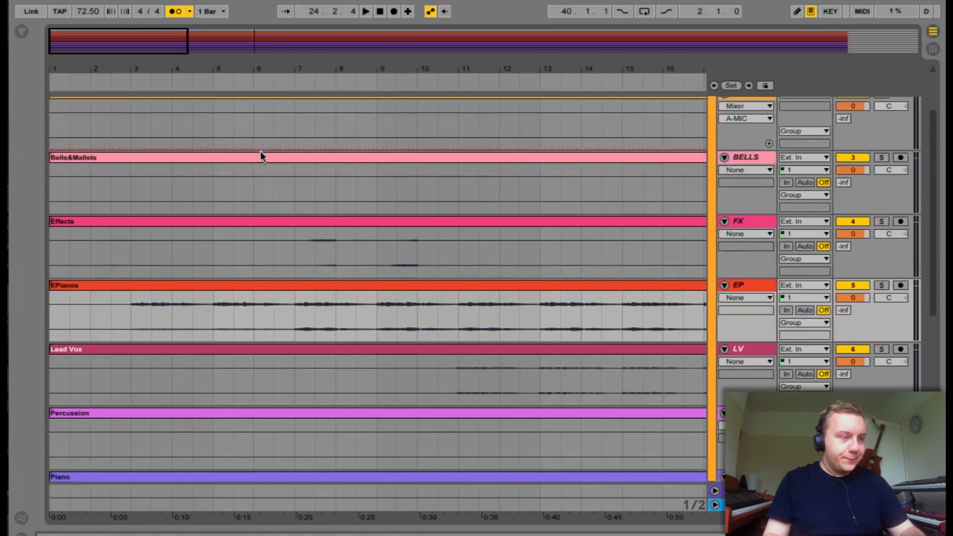
pyautogui.scroll(-2, 261, 156)
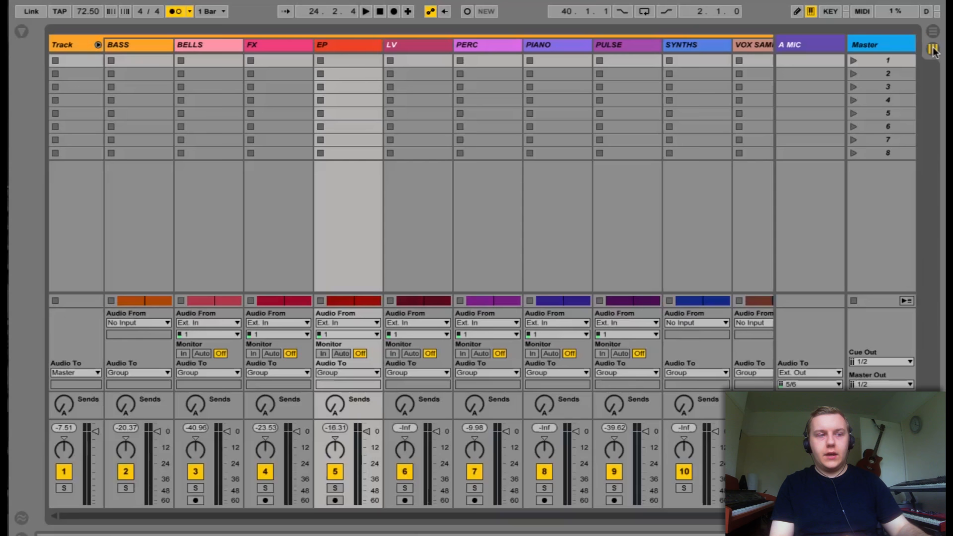
pyautogui.click(933, 49)
pyautogui.click(933, 32)
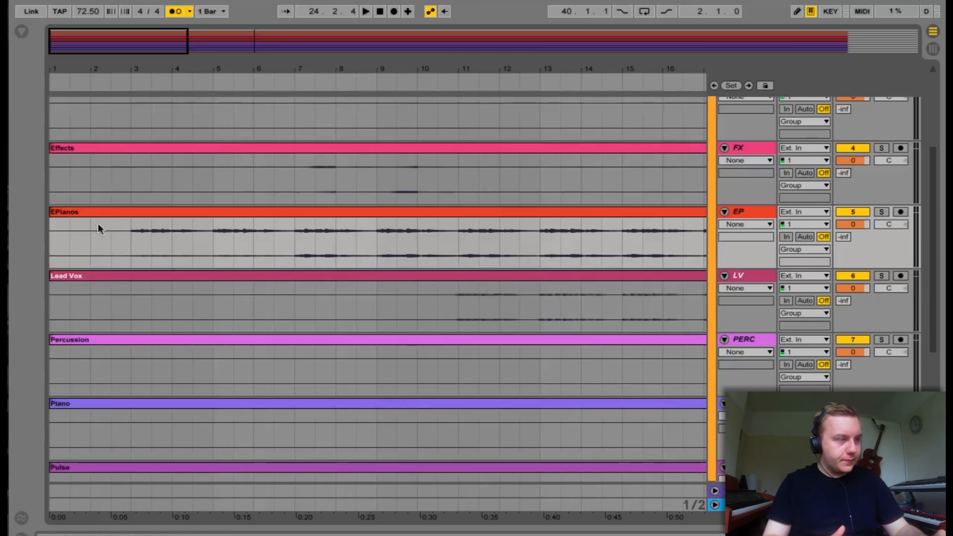
# - Turn off the metronome and play the song from bar 1 into the start of bar 7
pyautogui.click(175, 11)
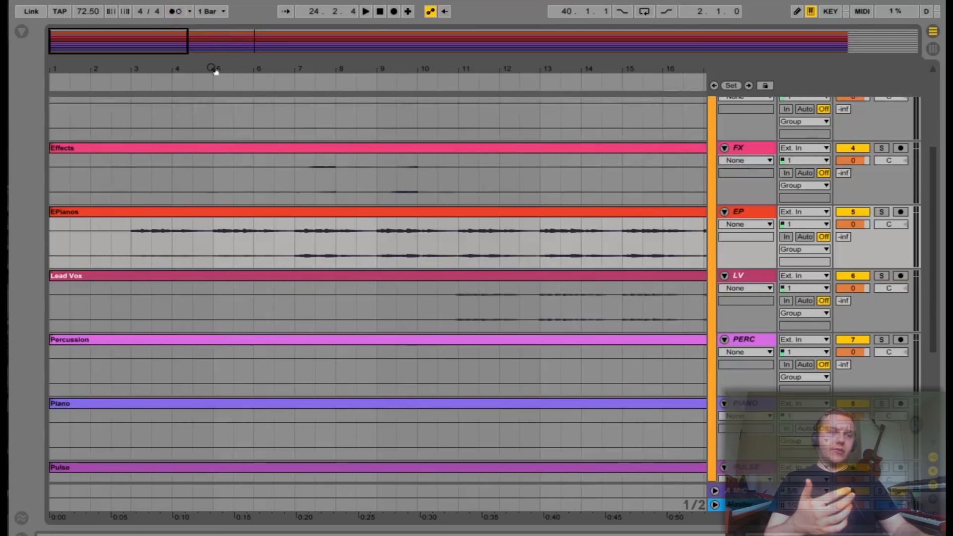
pyautogui.press('space')
pyautogui.press('space')
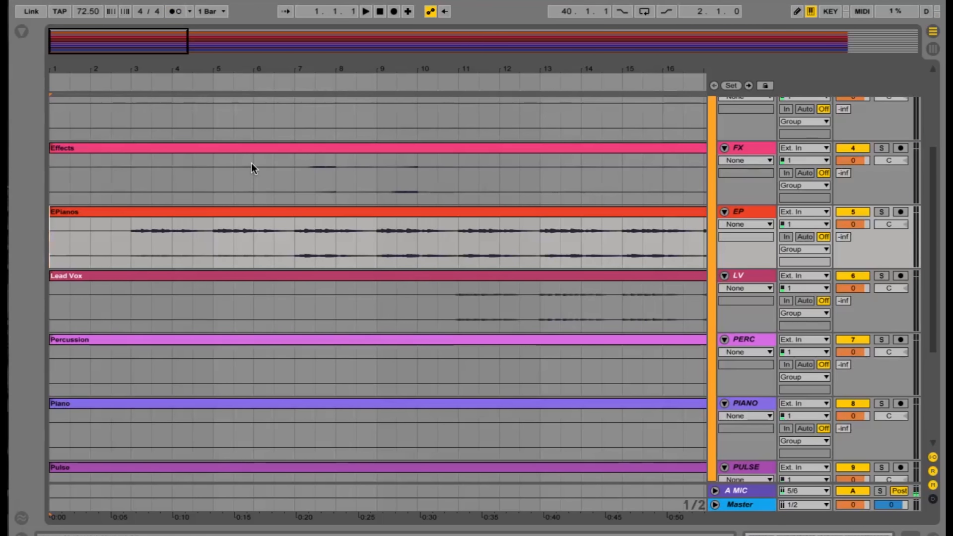
pyautogui.press('space')
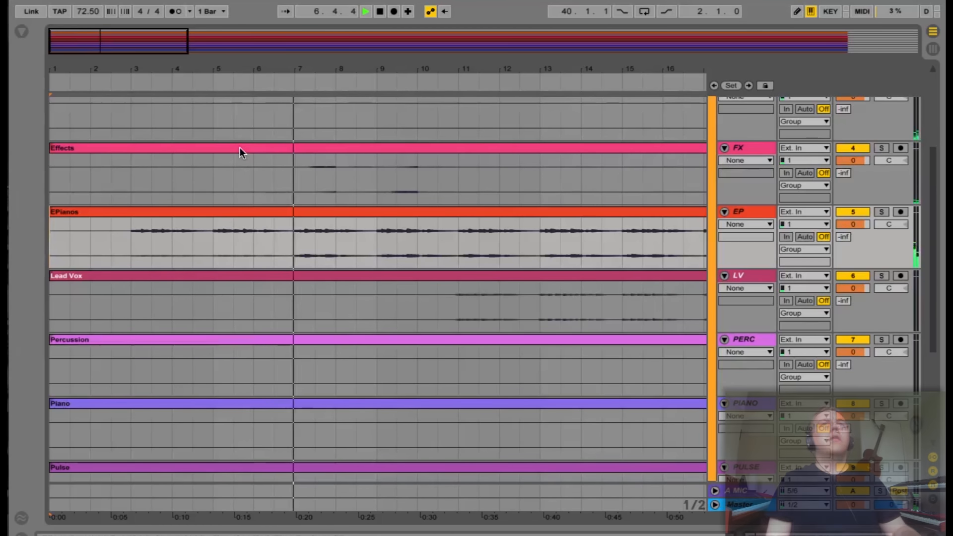
pyautogui.press('space')
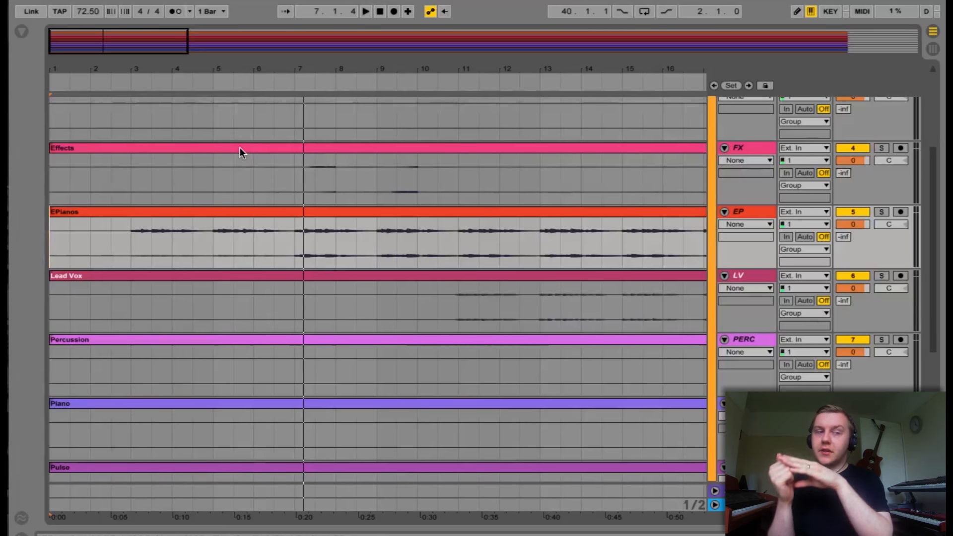
# - Split the Bass, Bells&Mallets and Effects clips at bar 7
pyautogui.click(296, 253)
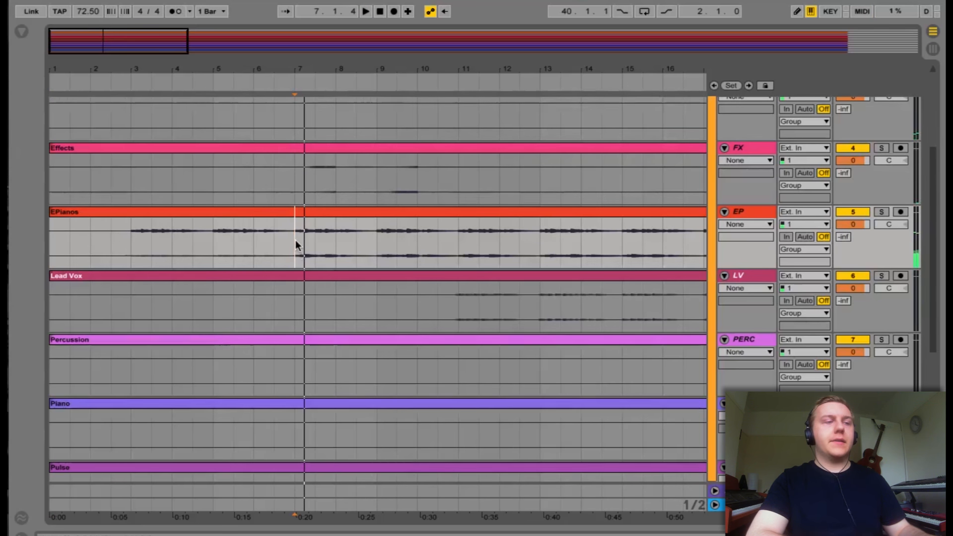
pyautogui.scroll(5, 295, 234)
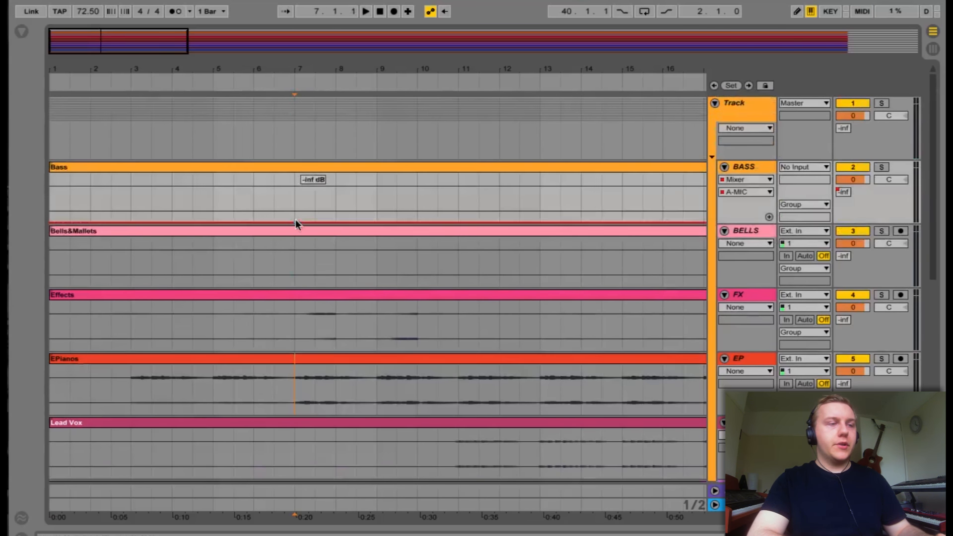
pyautogui.click(296, 190)
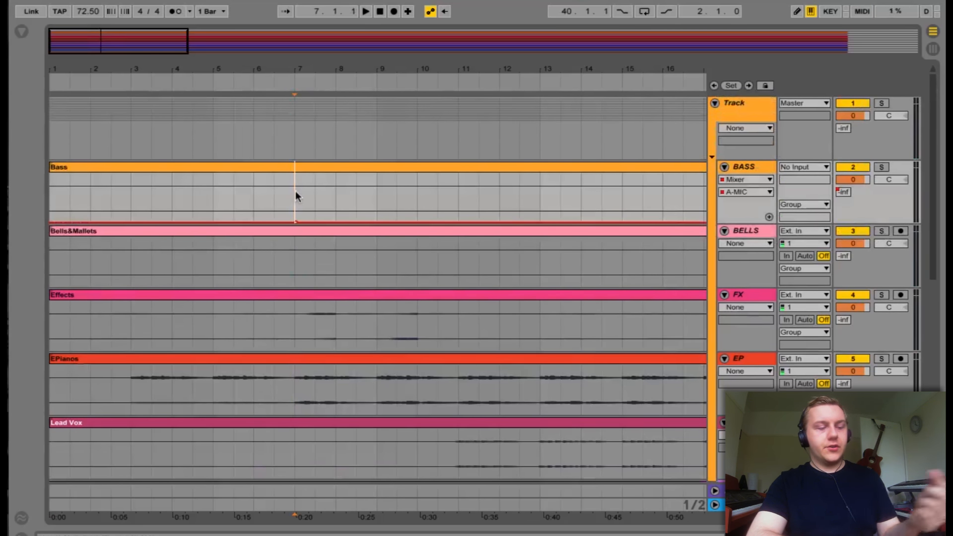
pyautogui.press('super+e')
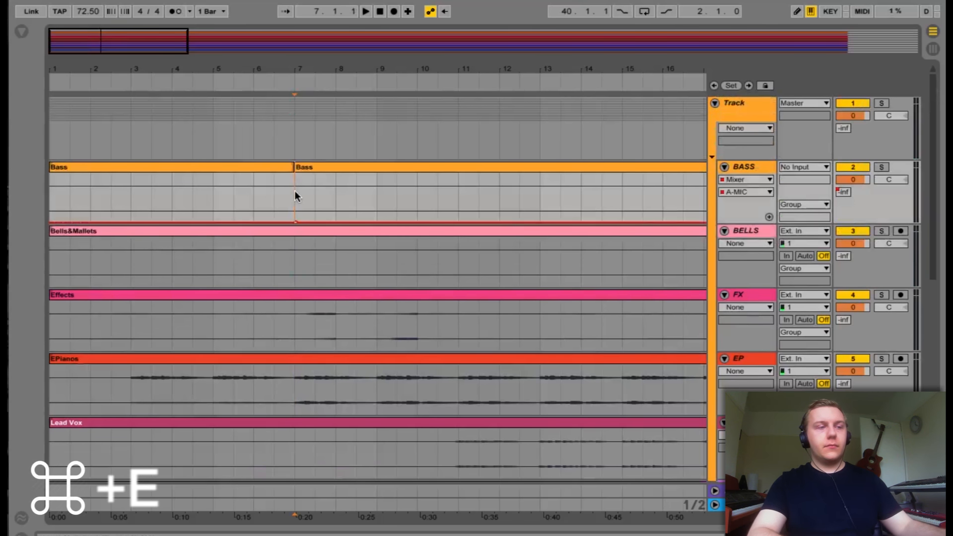
pyautogui.press('Down')
pyautogui.press('super+e')
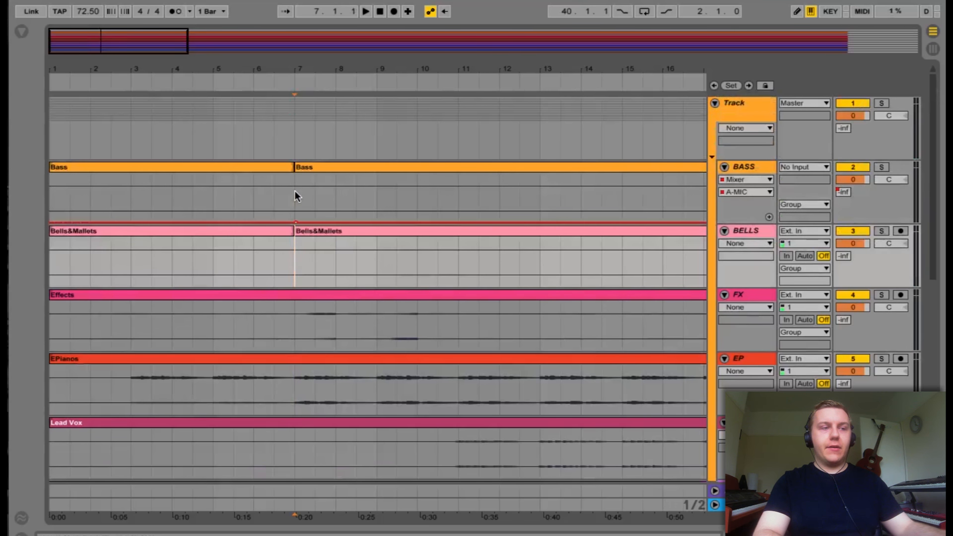
pyautogui.press('Down')
pyautogui.press('super+e')
# - Split the remaining stem clips, from EPianos down to Vox Samples, at bar 7
pyautogui.click(295, 191)
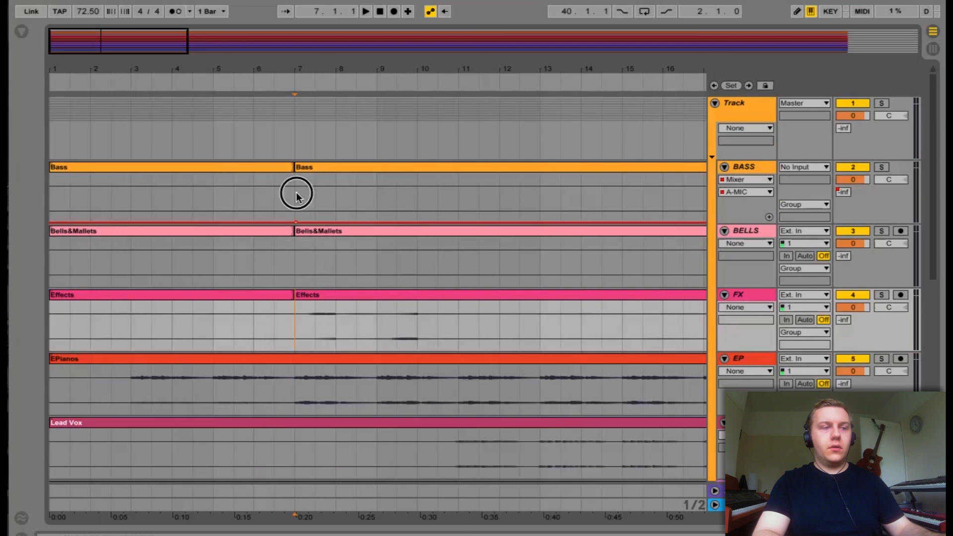
pyautogui.scroll(-6, 296, 192)
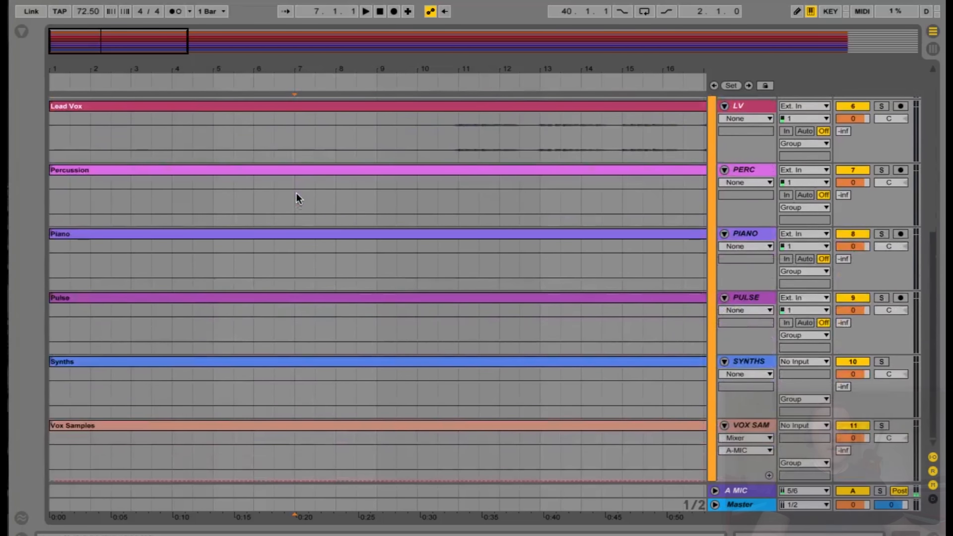
pyautogui.keyDown('shift'); pyautogui.click(295, 460); pyautogui.keyUp('shift')
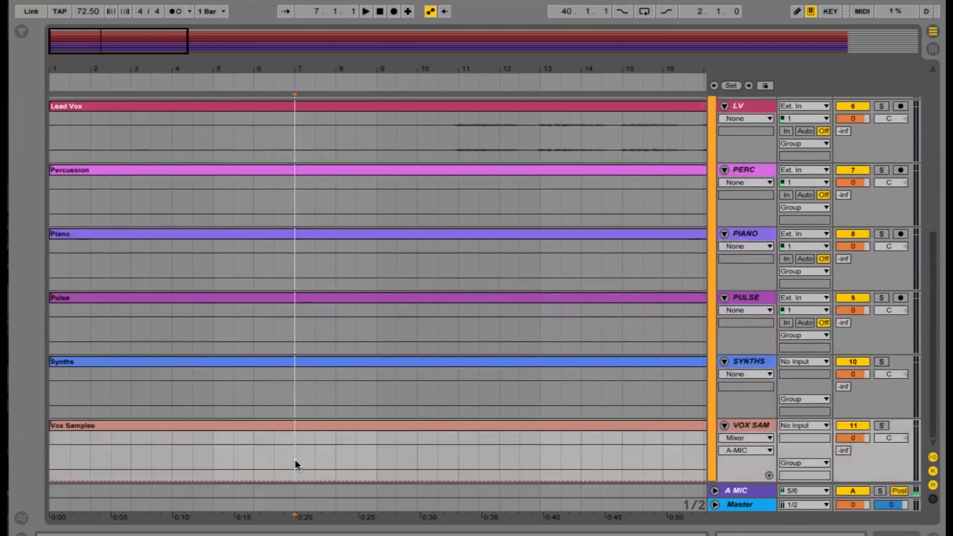
pyautogui.press('super+e')
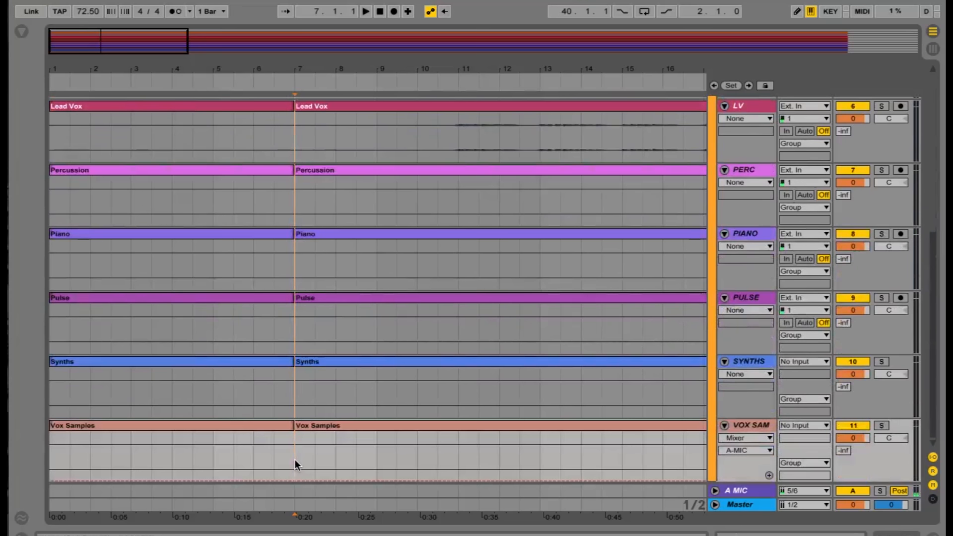
# - Select the bars 1 to 7 clips on all stem tracks, Bass to Vox Samples, and place them in Session View scene 1
pyautogui.scroll(6, 294, 459)
pyautogui.click(195, 165)
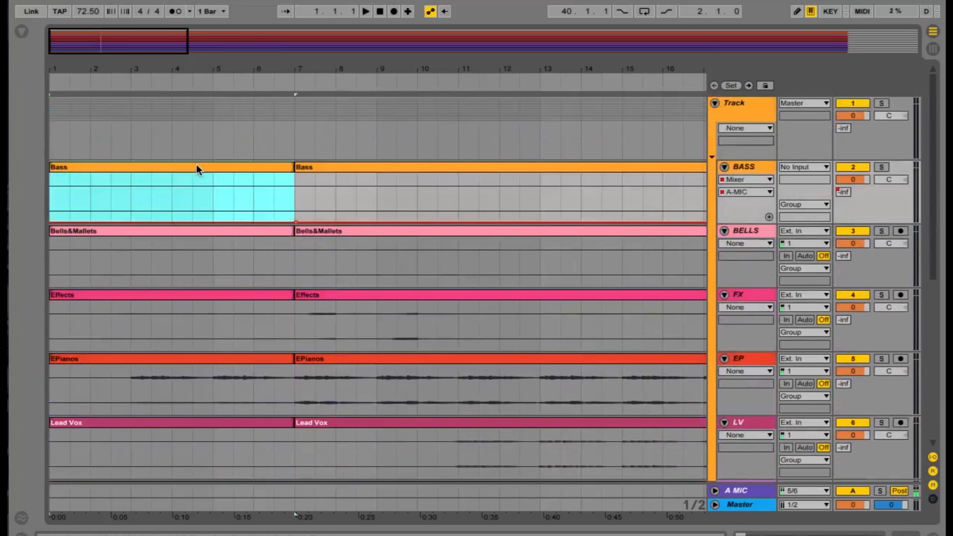
pyautogui.press('space')
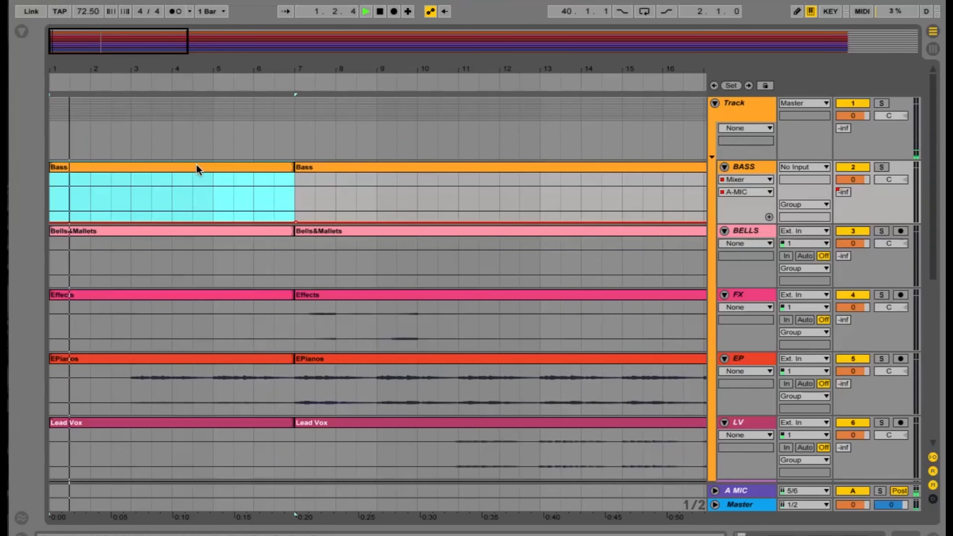
pyautogui.press('space')
pyautogui.scroll(-6, 232, 337)
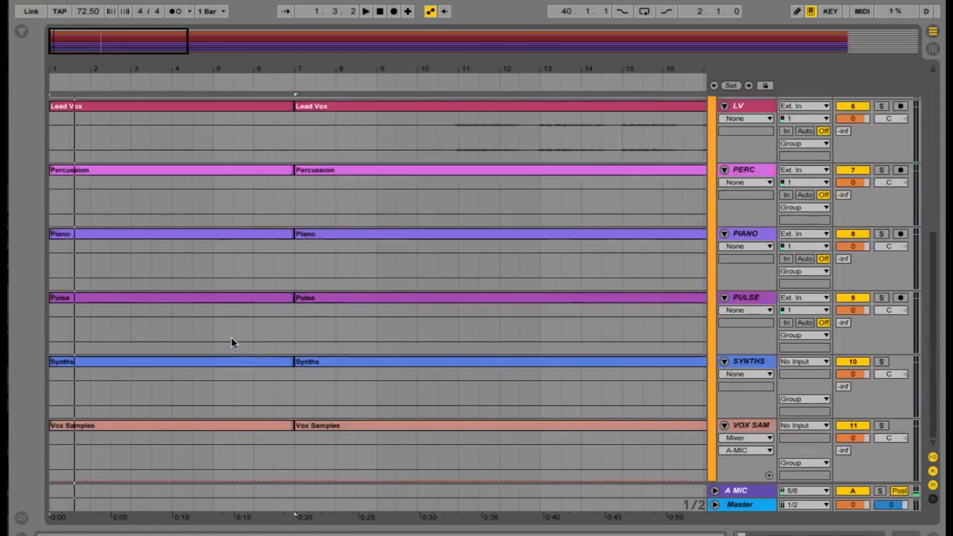
pyautogui.keyDown('shift'); pyautogui.click(228, 427); pyautogui.keyUp('shift')
pyautogui.scroll(6, 228, 427)
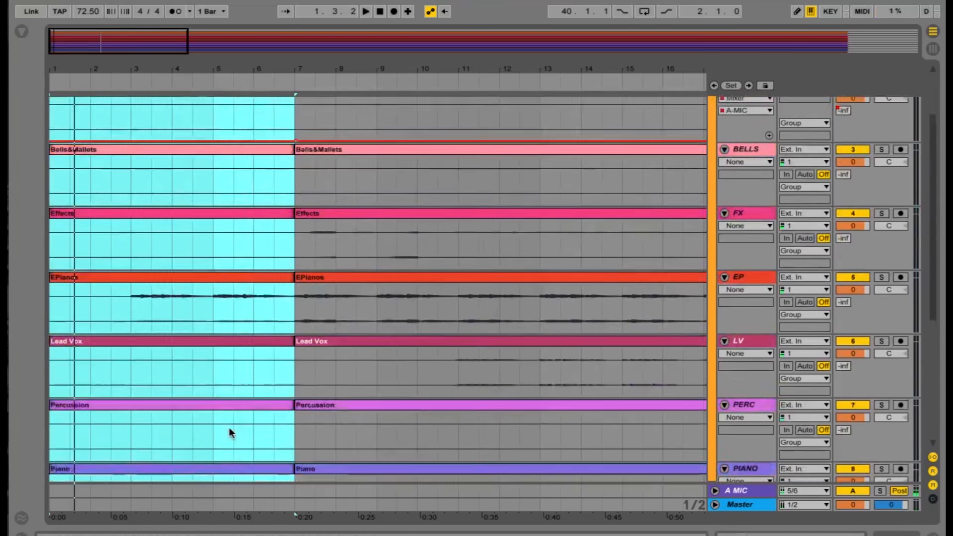
pyautogui.moveTo(187, 168); pyautogui.dragTo(141, 62)
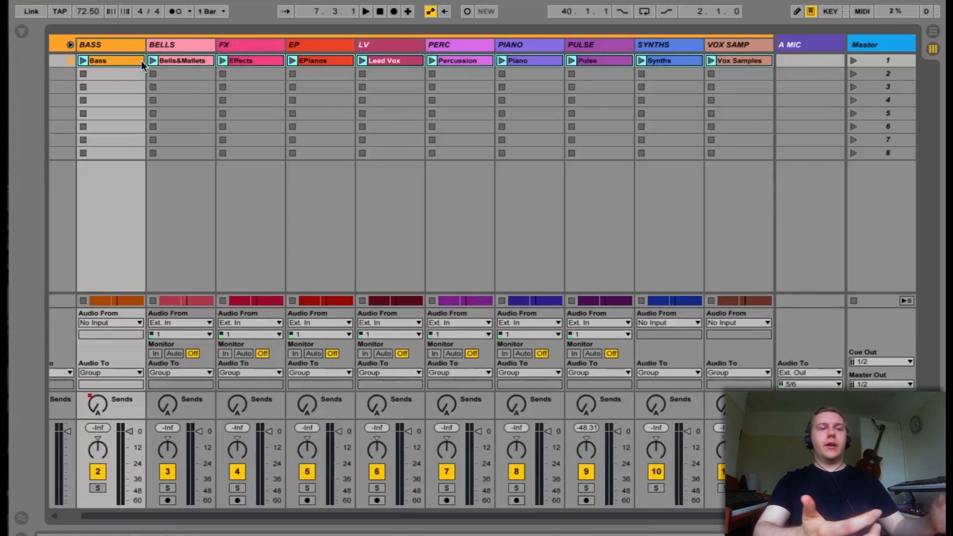
# - Launch scene 1 to hear the first section, and return playback to the Arrangement View
pyautogui.click(874, 57)
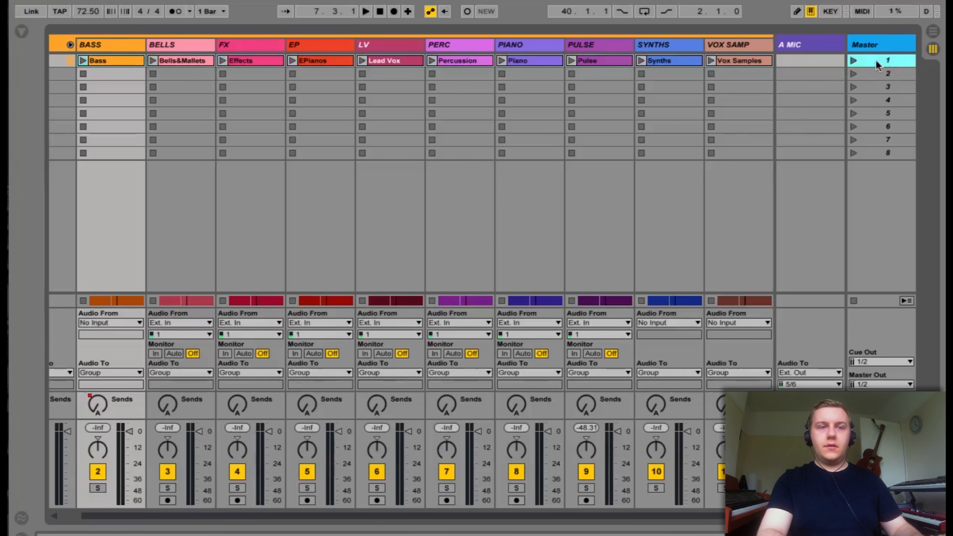
pyautogui.press('Return')
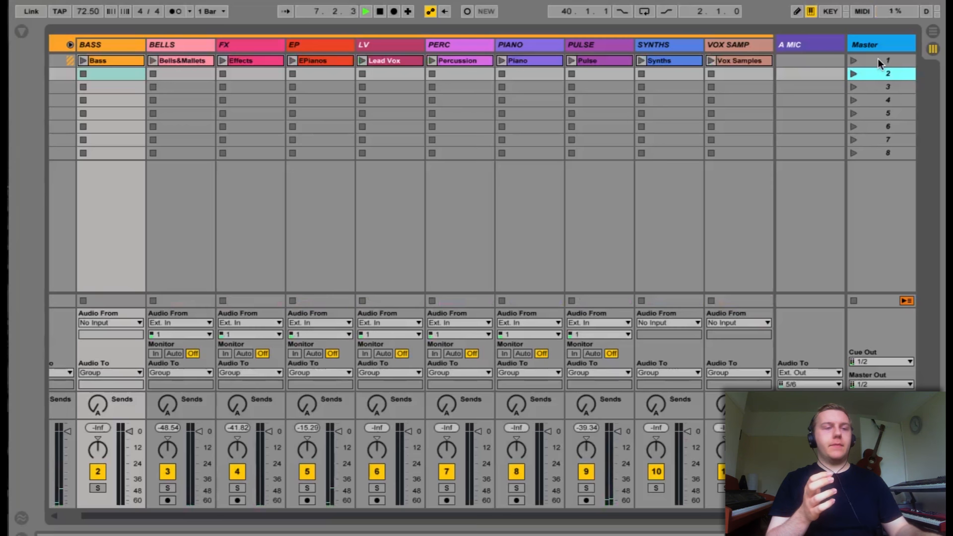
pyautogui.click(932, 32)
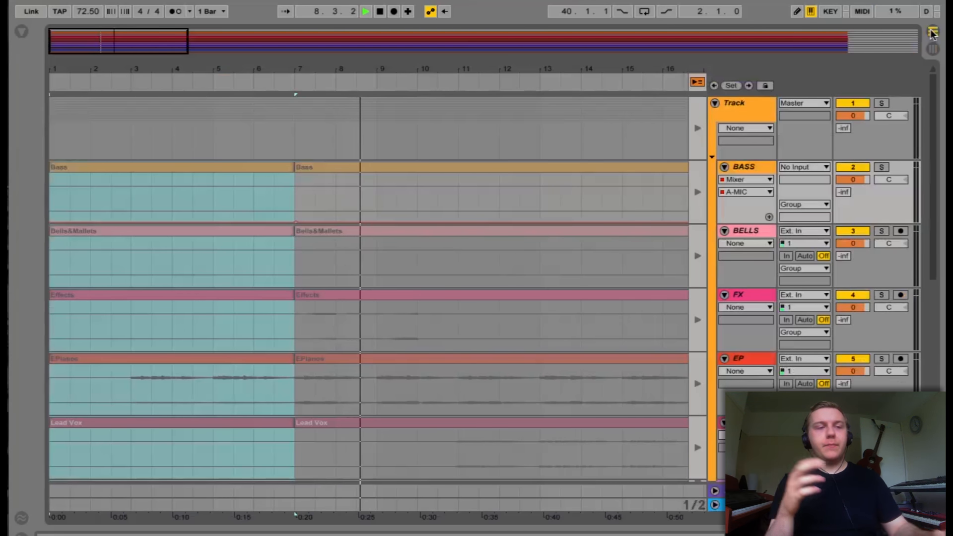
pyautogui.click(697, 81)
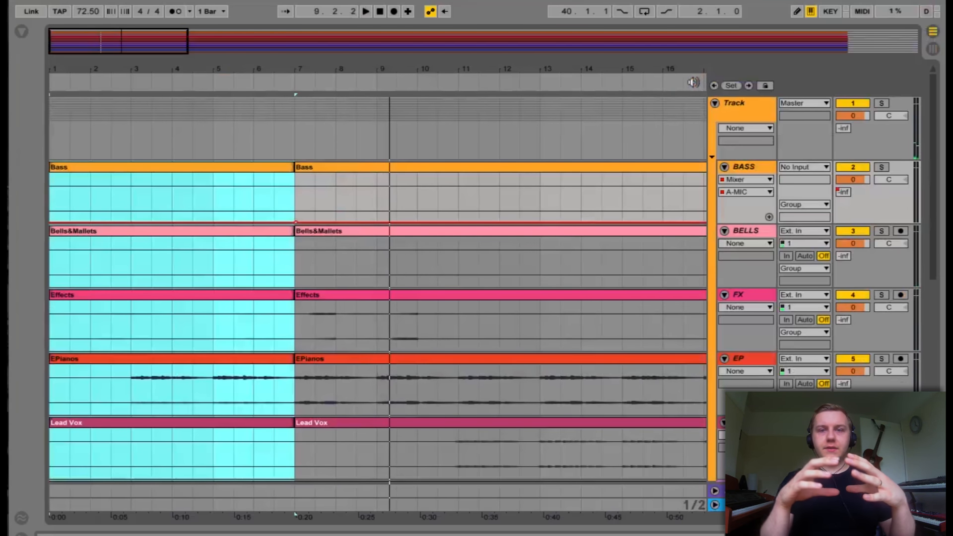
# - Play the arrangement from bar 7 up to bar 11 to find where the next section begins
pyautogui.click(297, 199)
pyautogui.press('space')
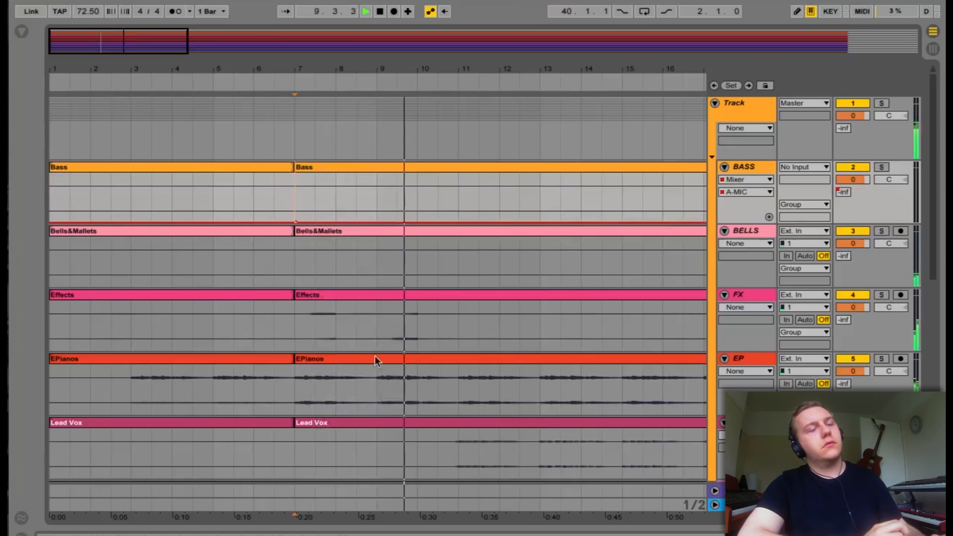
pyautogui.scroll(-3, 394, 354)
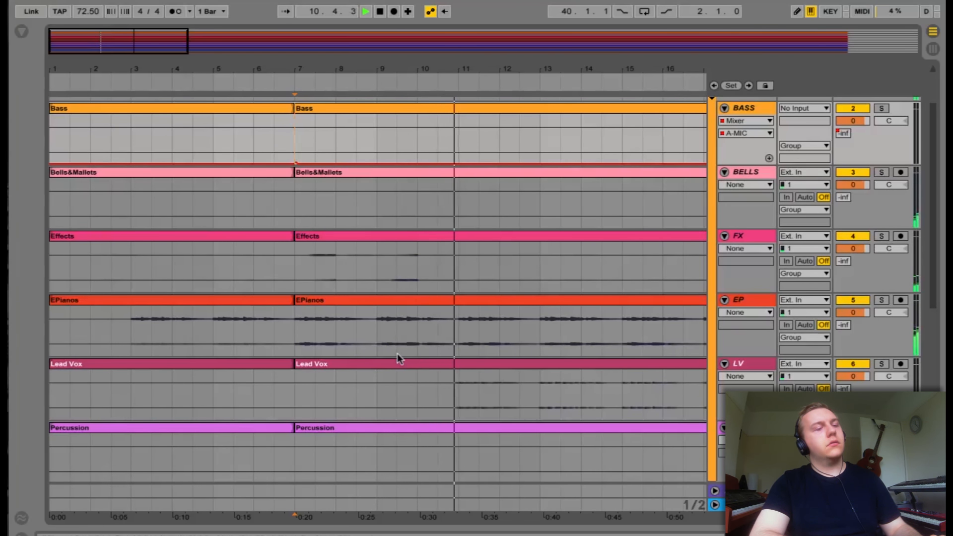
# - Split all stem clips, from Bass to Vox Samples, at bar 11
pyautogui.click(459, 392)
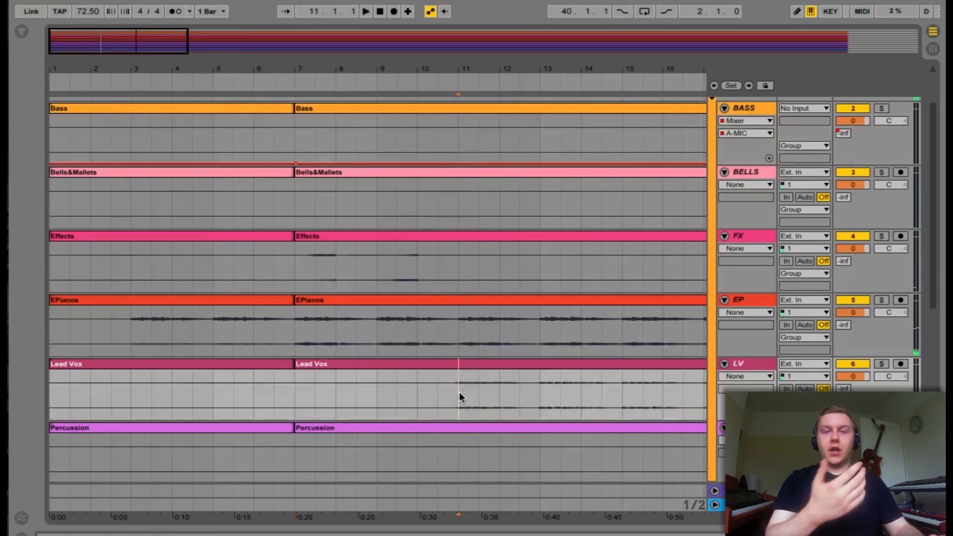
pyautogui.scroll(1, 459, 391)
pyautogui.press('Up')
pyautogui.press('Up')
pyautogui.press('Up')
pyautogui.press('Up')
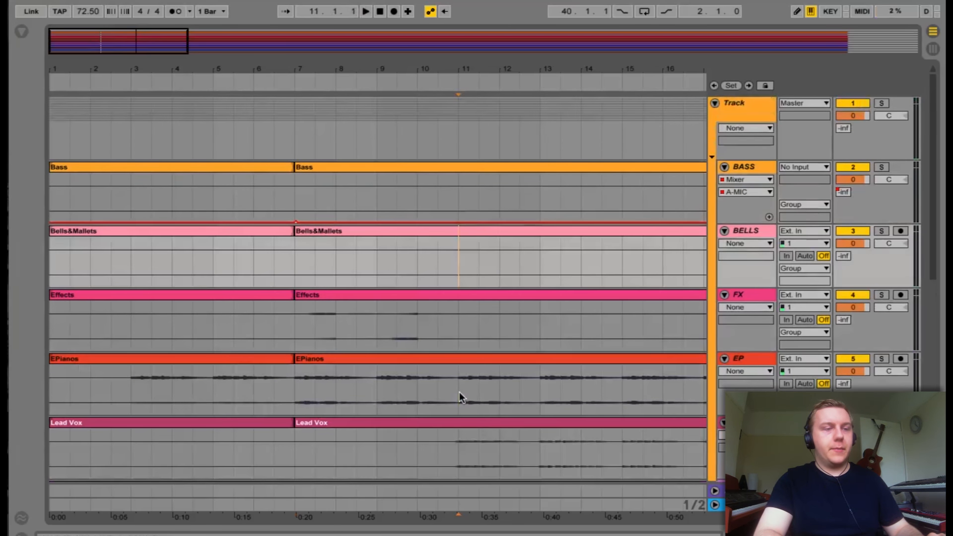
pyautogui.hotkey('shift', 'Down')
pyautogui.hotkey('shift', 'Down')
pyautogui.hotkey('shift', 'Down')
pyautogui.hotkey('shift', 'Down')
pyautogui.hotkey('shift', 'Down')
pyautogui.hotkey('shift', 'Down')
pyautogui.hotkey('shift', 'Down')
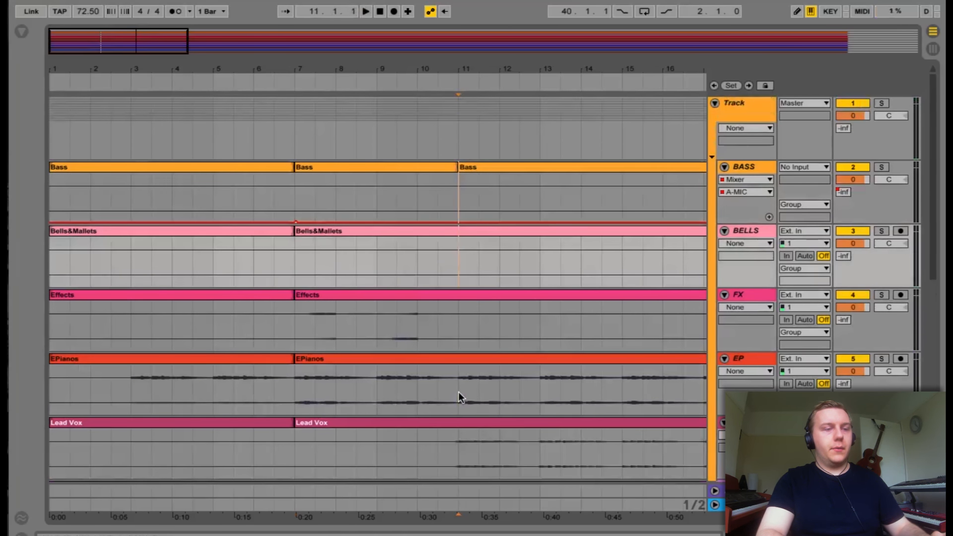
pyautogui.scroll(-6, 459, 392)
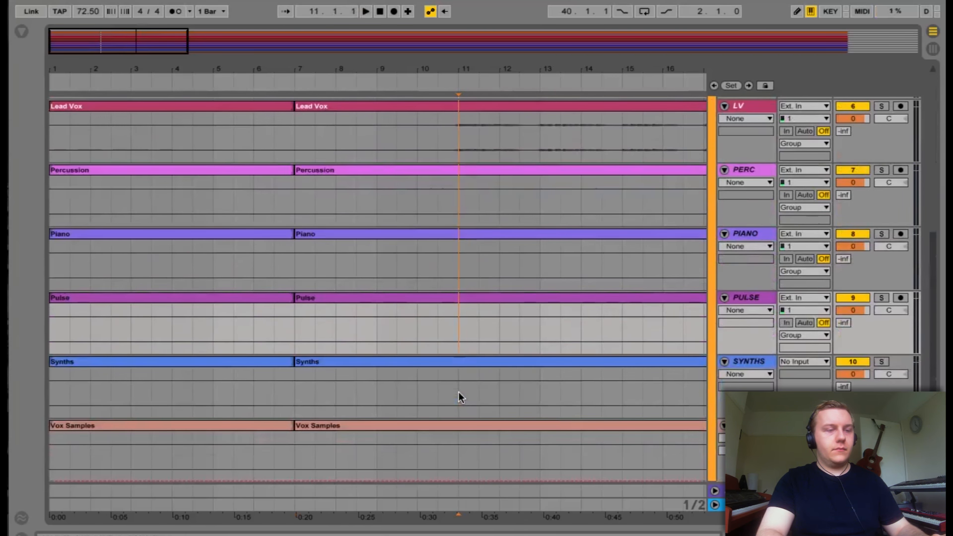
pyautogui.hotkey('shift', 'Down')
pyautogui.hotkey('shift', 'Down')
pyautogui.hotkey('ctrl', 'e')
# - Select the bars 7 to 11 clips on all stem tracks and place them in Session View scene 2
pyautogui.click(411, 430)
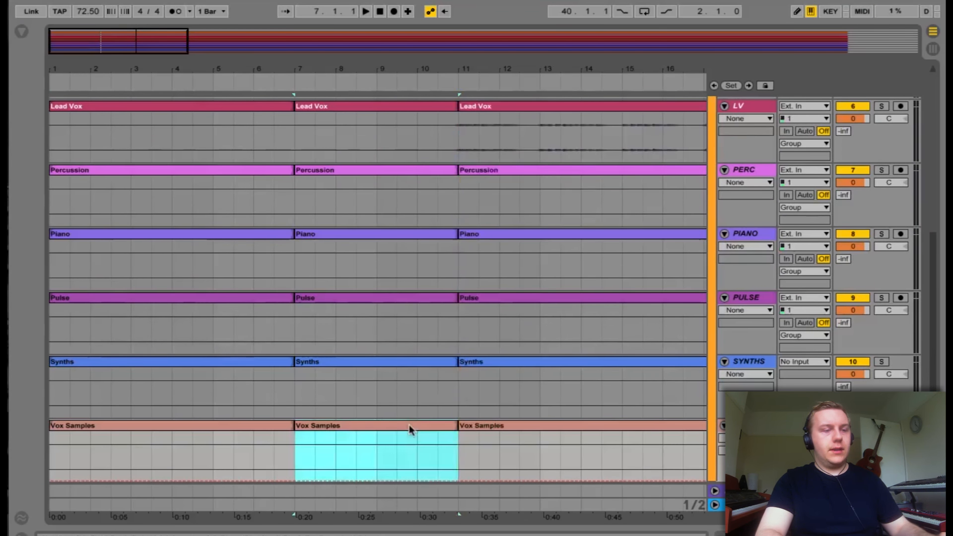
pyautogui.scroll(6, 394, 372)
pyautogui.keyDown('shift'); pyautogui.click(374, 175); pyautogui.keyUp('shift')
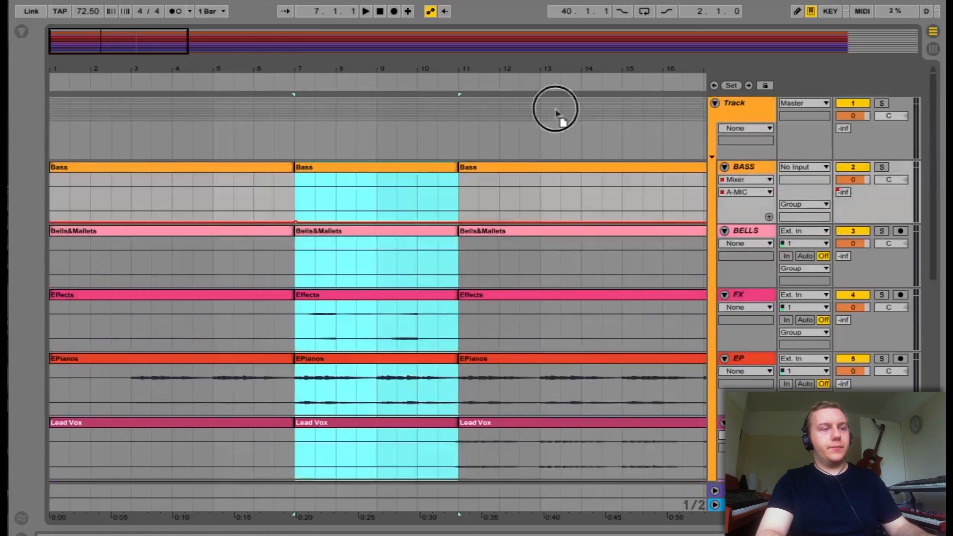
pyautogui.click(932, 48)
pyautogui.moveTo(932, 48); pyautogui.dragTo(124, 73)
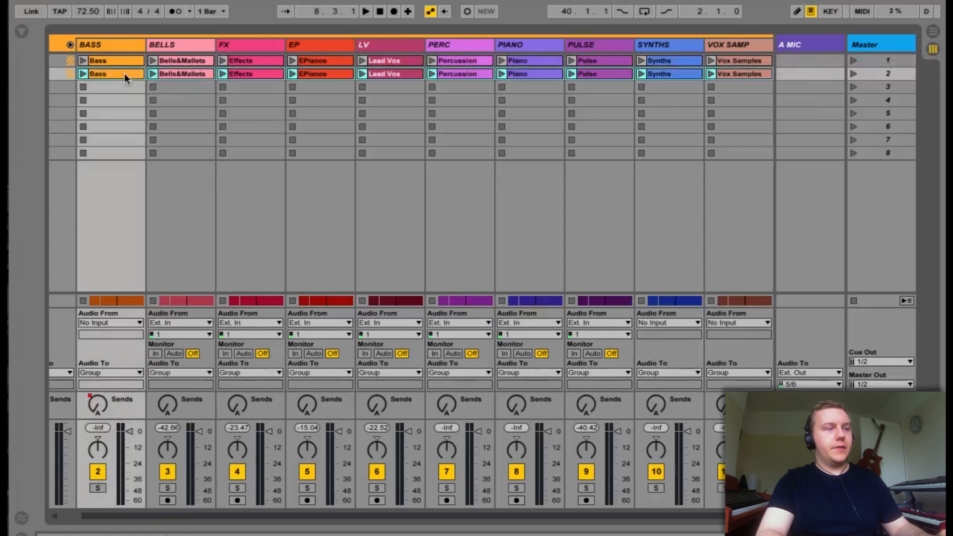
# - Rename scenes 1 and 2 as Intro 1 and Intro 2
pyautogui.click(879, 58)
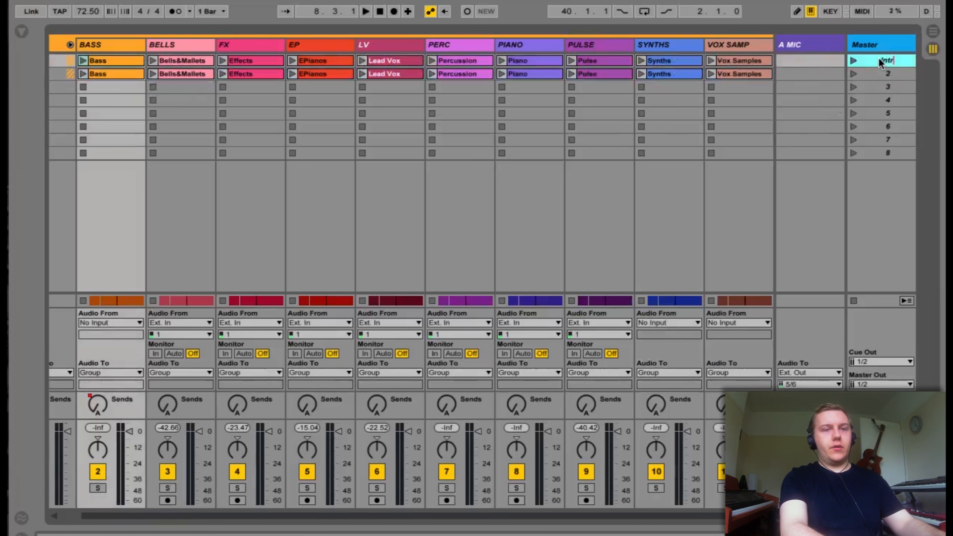
pyautogui.press('Tab')
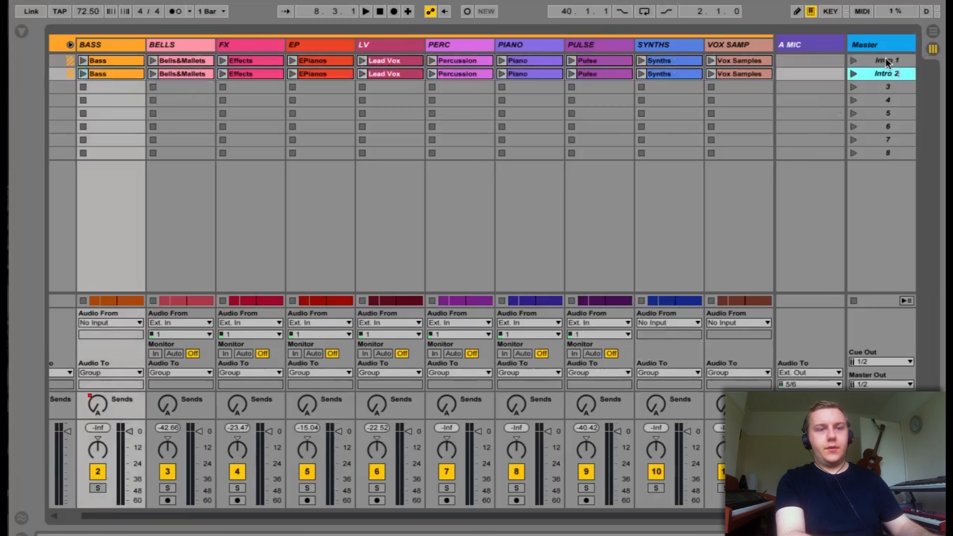
pyautogui.press('Return')
# - Launch the Intro 2 and Intro 1 scenes, stop playback, and launch Intro 1 again
pyautogui.press('Return')
pyautogui.press('Up')
pyautogui.press('Up')
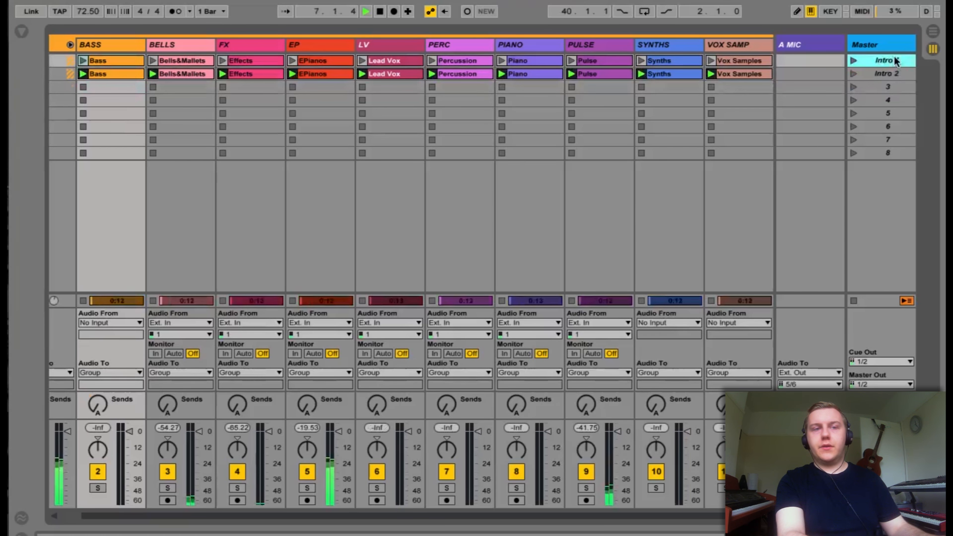
pyautogui.press('Return')
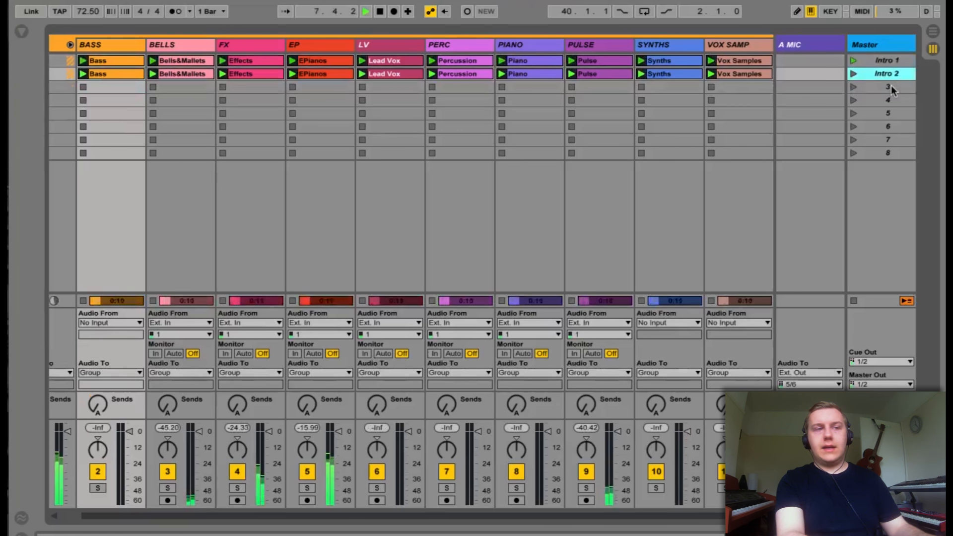
pyautogui.press('space')
pyautogui.click(879, 59)
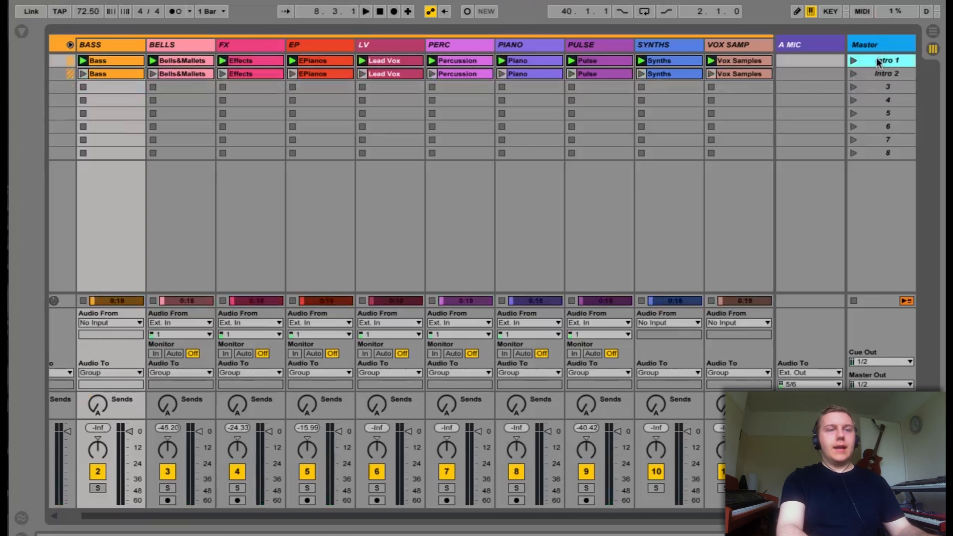
pyautogui.press('Return')
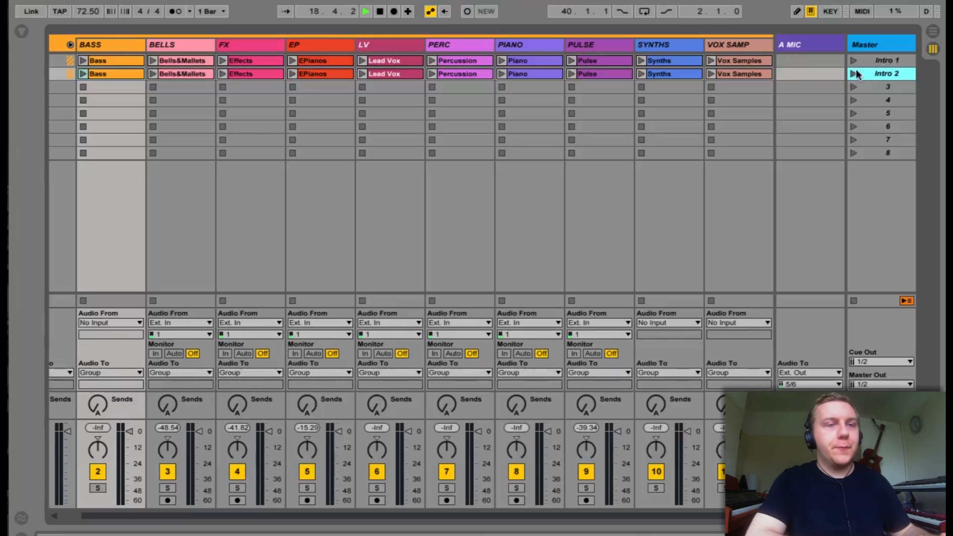
# - Select the stem clips in the Intro scenes, inspect their shared clip settings, and close the Clip View
pyautogui.click(734, 62)
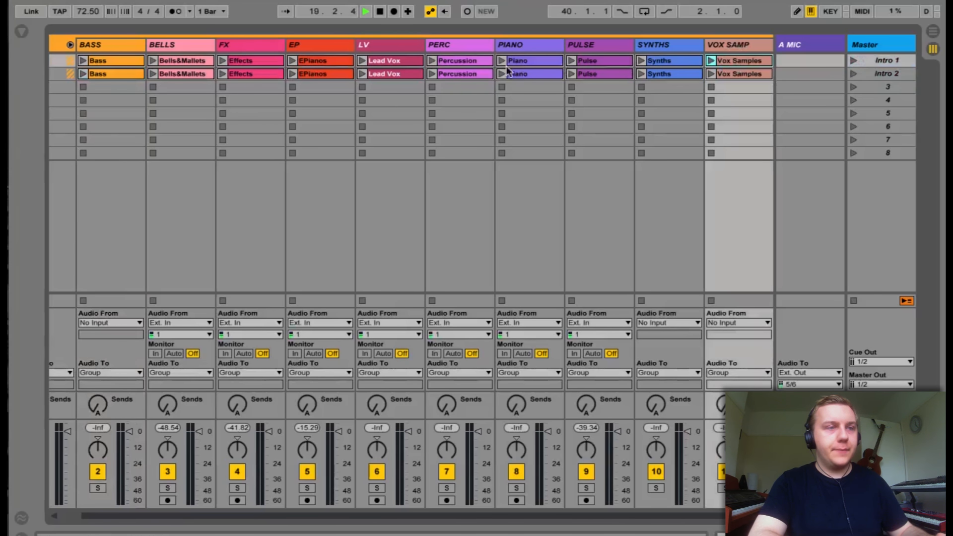
pyautogui.hscroll(-1, 506, 68)
pyautogui.click(144, 62)
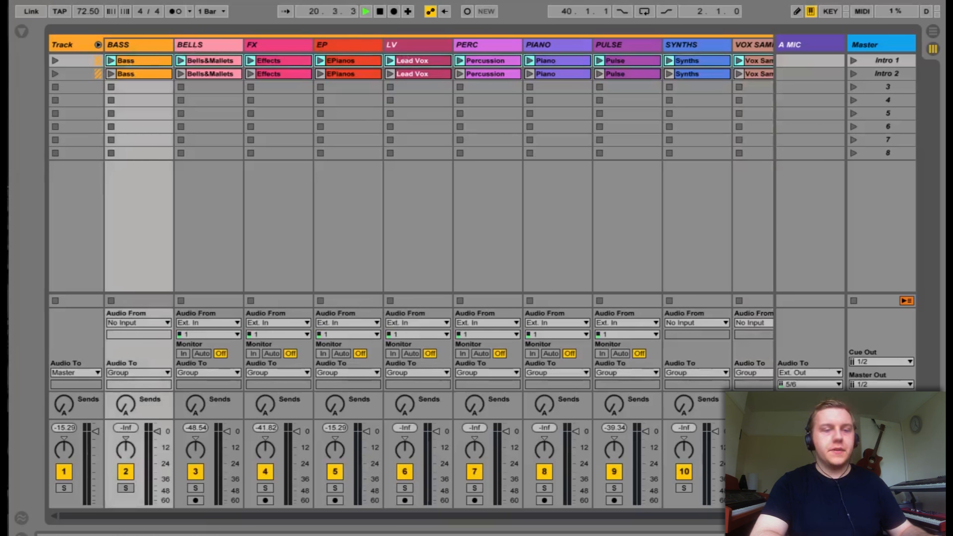
pyautogui.hotkey('shift', 'Tab')
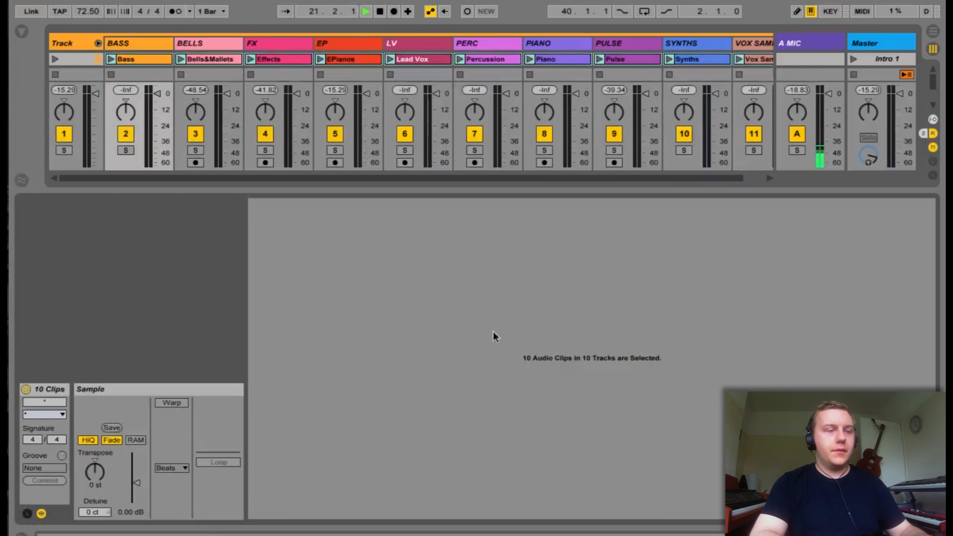
pyautogui.hotkey('ctrl', 'alt', 'l')
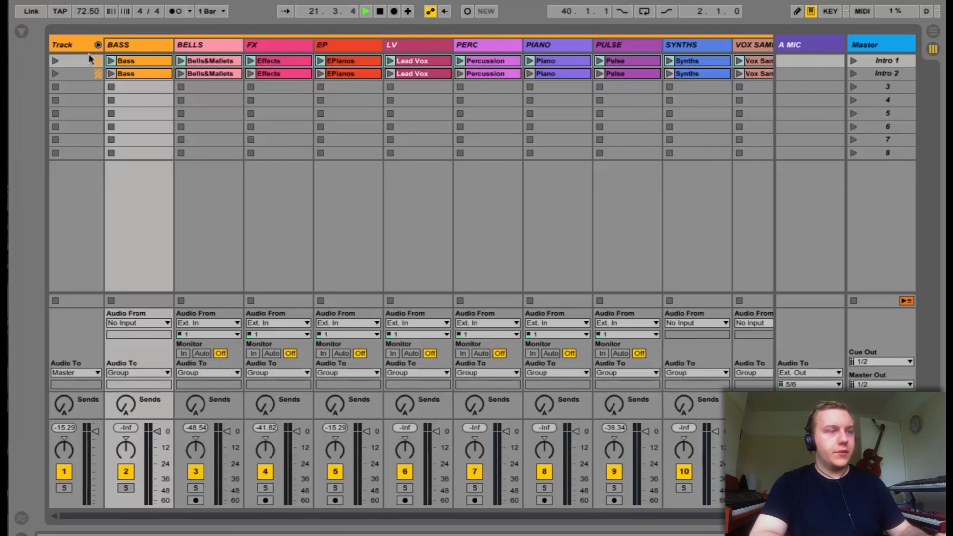
# - Open the Clip View of the Bass clip in Intro 1 and turn on Warp
pyautogui.click(137, 72)
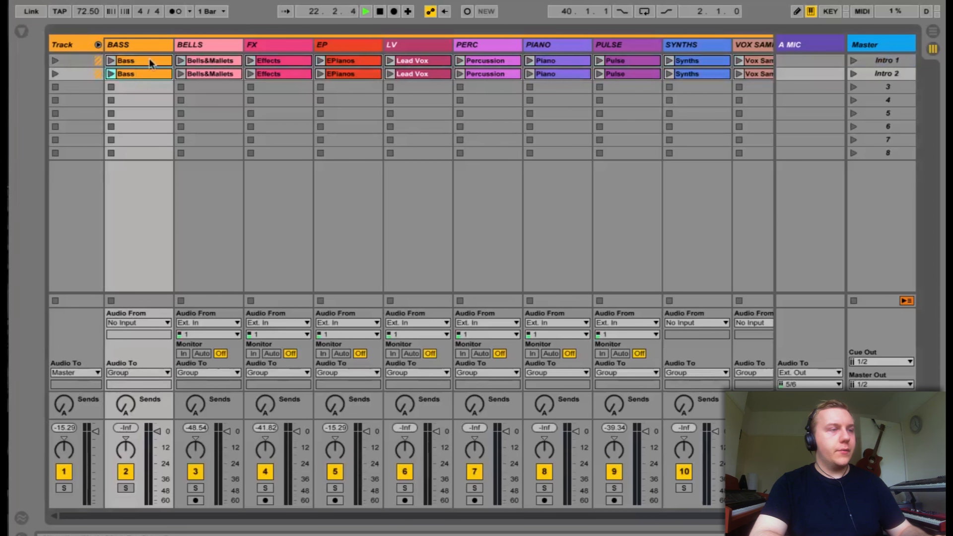
pyautogui.hotkey('ctrl', 'alt', 'l')
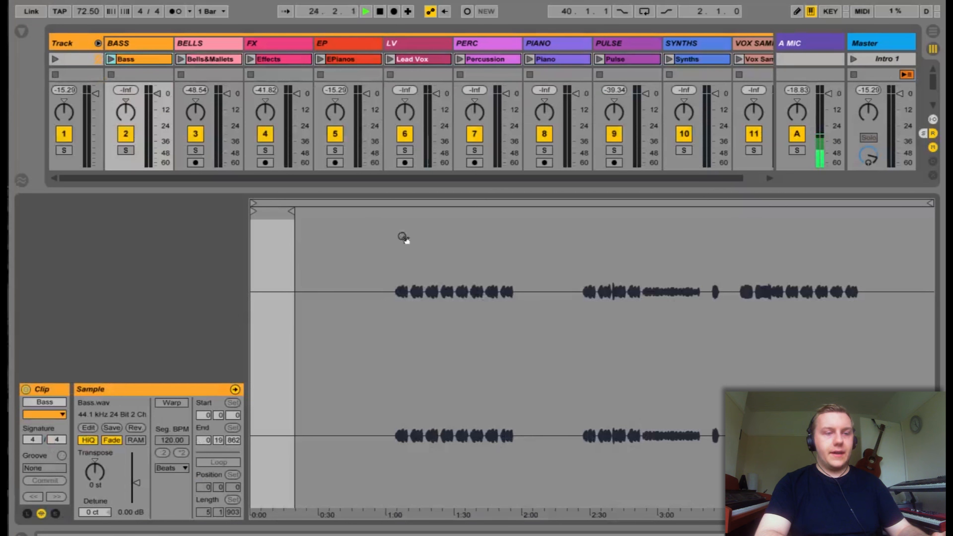
pyautogui.click(175, 406)
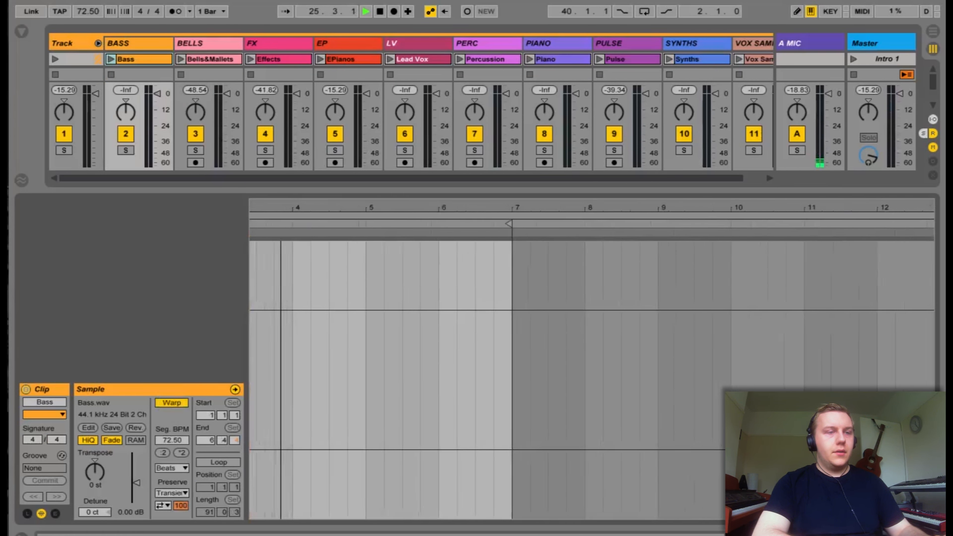
# - Select all ten stem clips of the Intro 1 scene and open their shared Clip View
pyautogui.moveTo(252, 207); pyautogui.dragTo(412, 204)
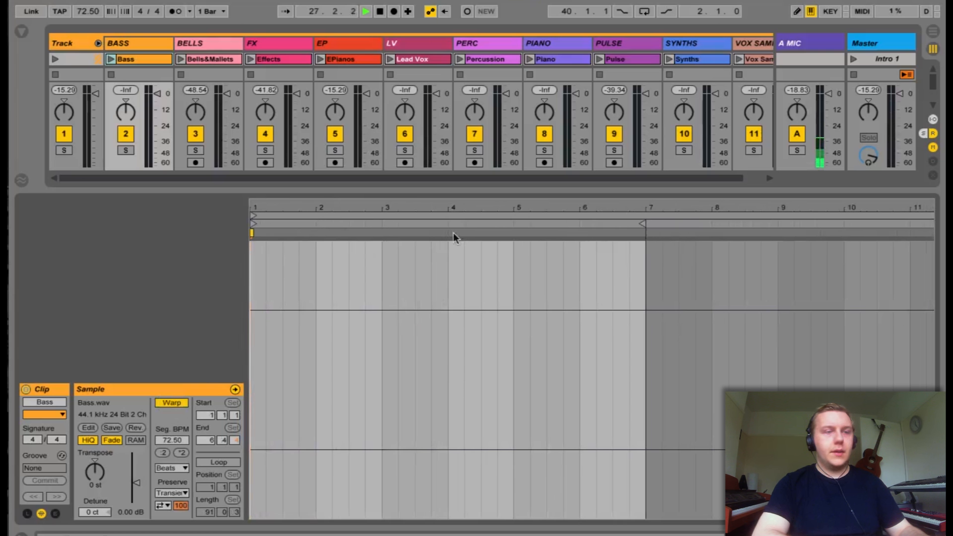
pyautogui.hotkey('ctrl', 'alt', 'l')
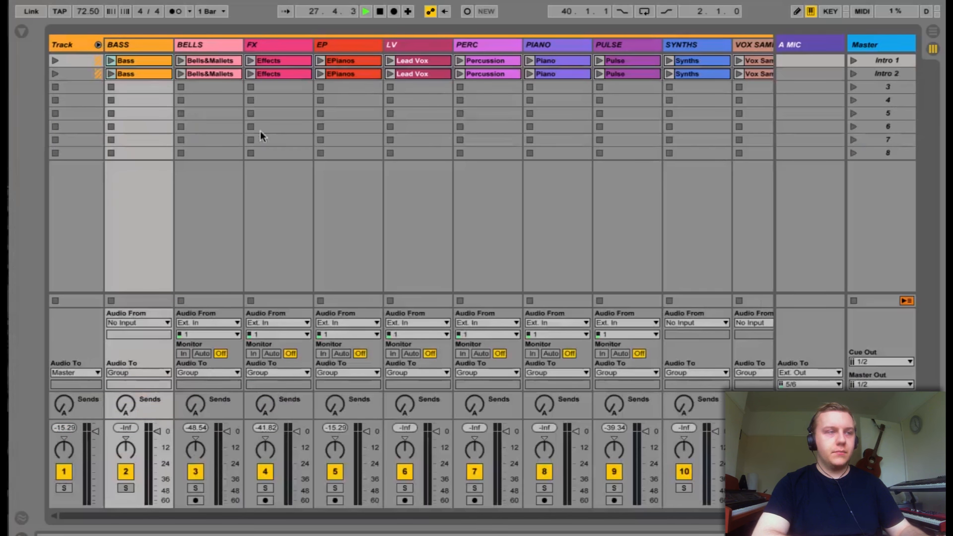
pyautogui.click(145, 58)
pyautogui.hscroll(2, 358, 58)
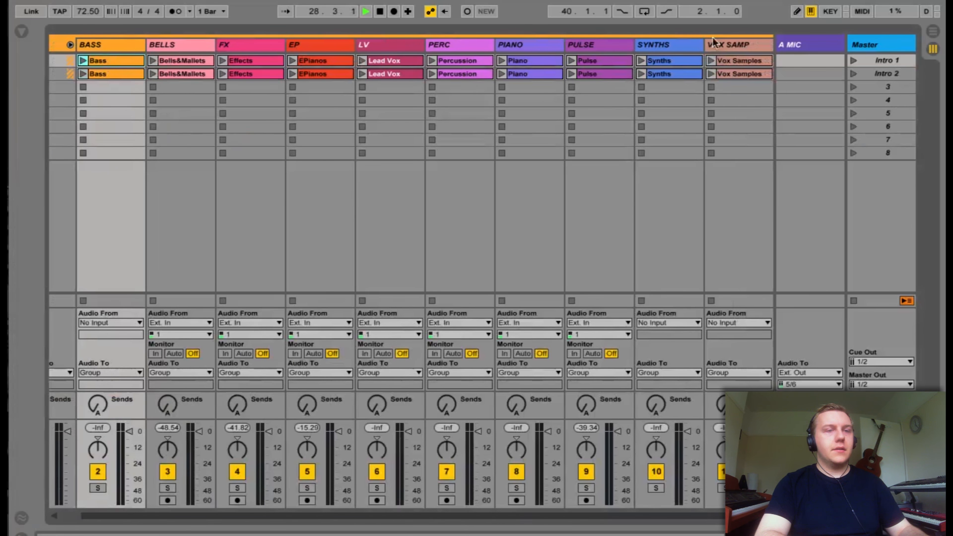
pyautogui.click(737, 61)
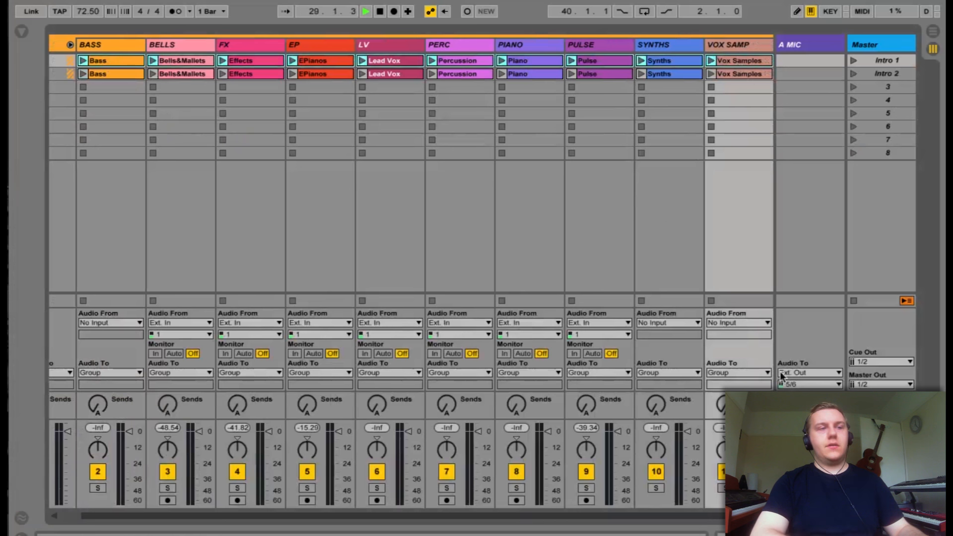
pyautogui.click(788, 532)
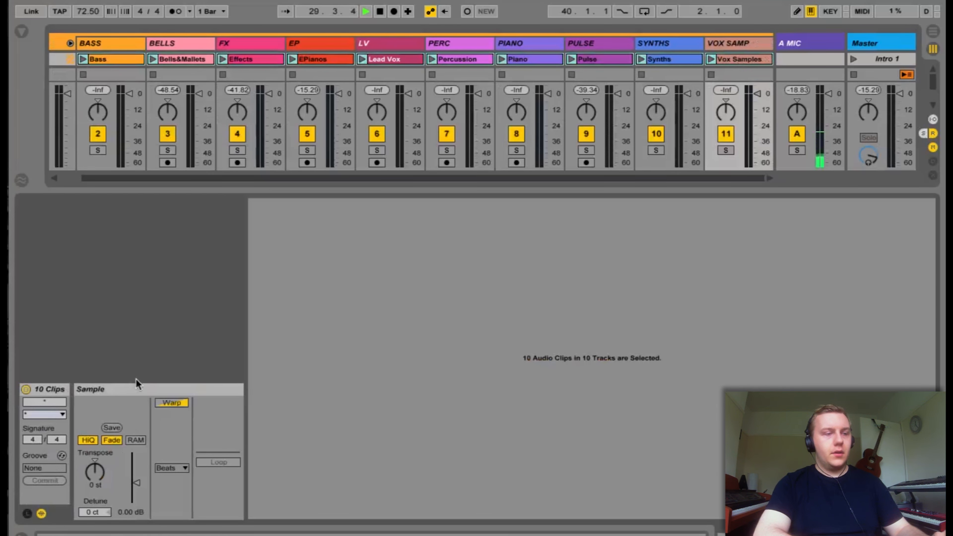
# - Turn on Warp for all ten selected clips and set their warp mode to Complex
pyautogui.click(174, 402)
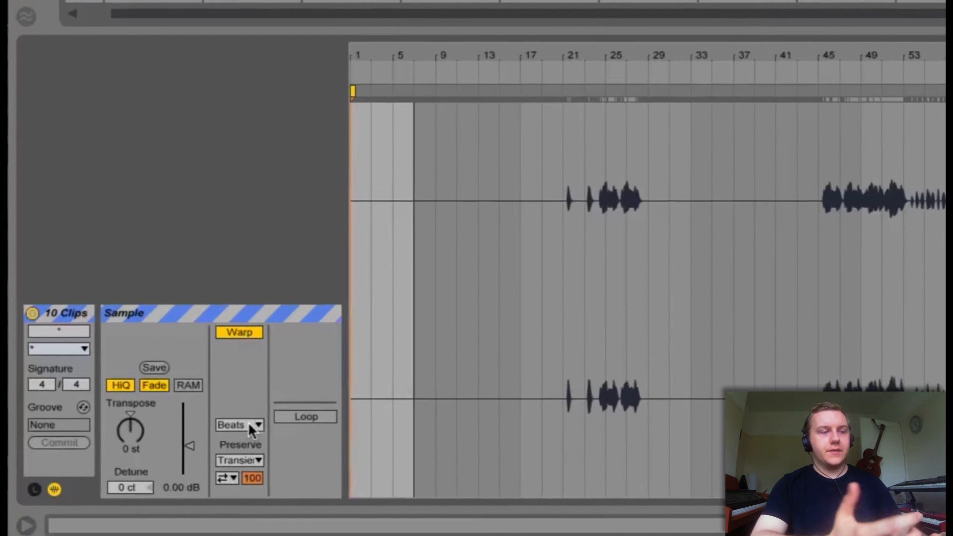
pyautogui.click(177, 466)
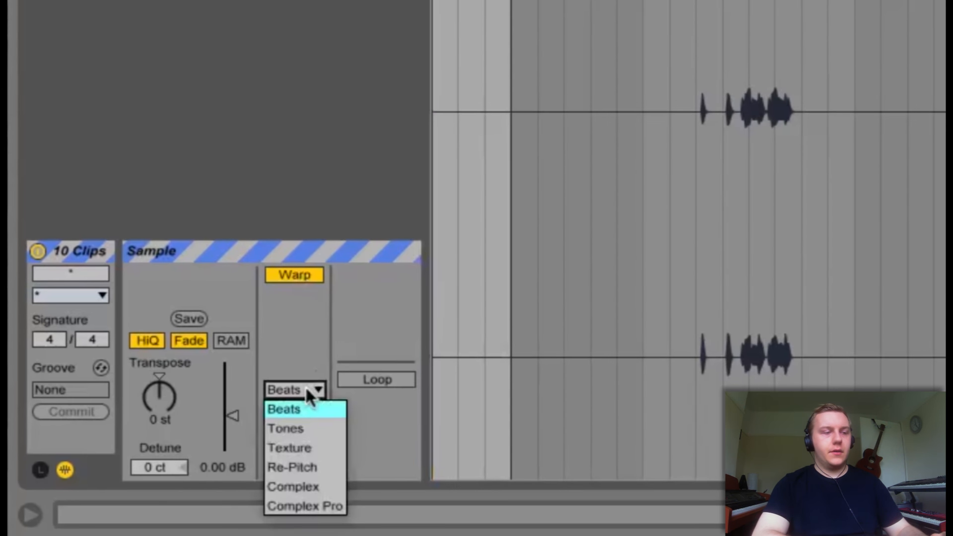
pyautogui.click(320, 487)
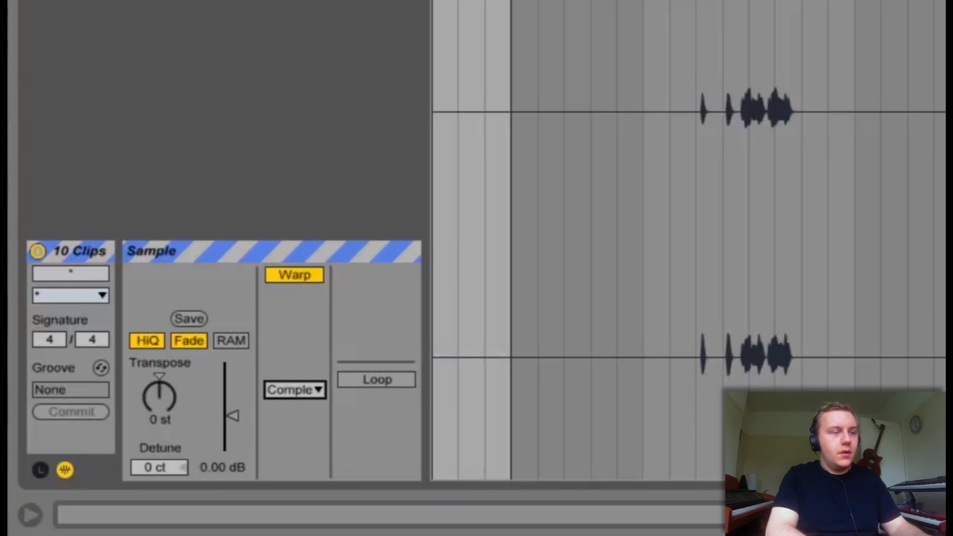
# - Show the launch settings of the ten clips, set their quantization to 1 Bar, and check the global quantization options
pyautogui.moveTo(511, 1); pyautogui.dragTo(924, 1)
pyautogui.click(433, 2)
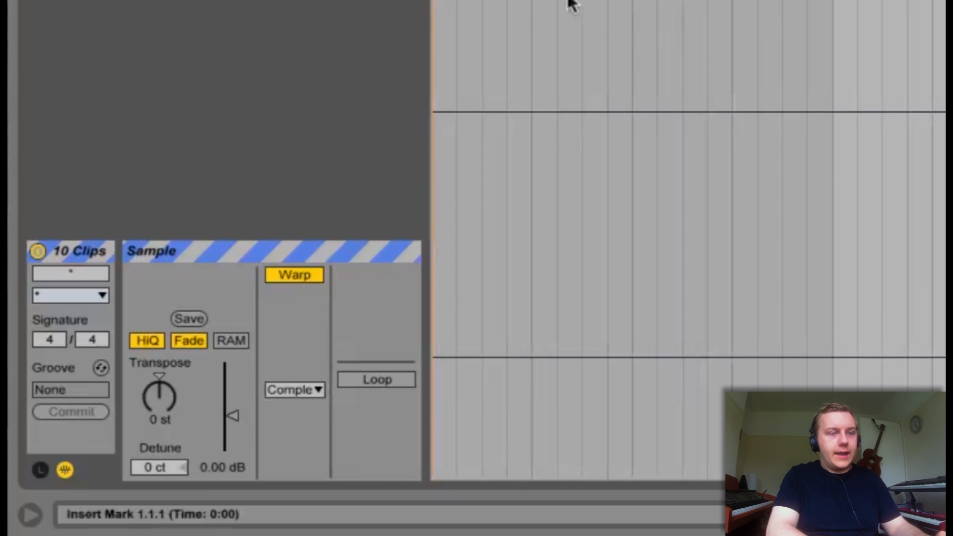
pyautogui.click(36, 470)
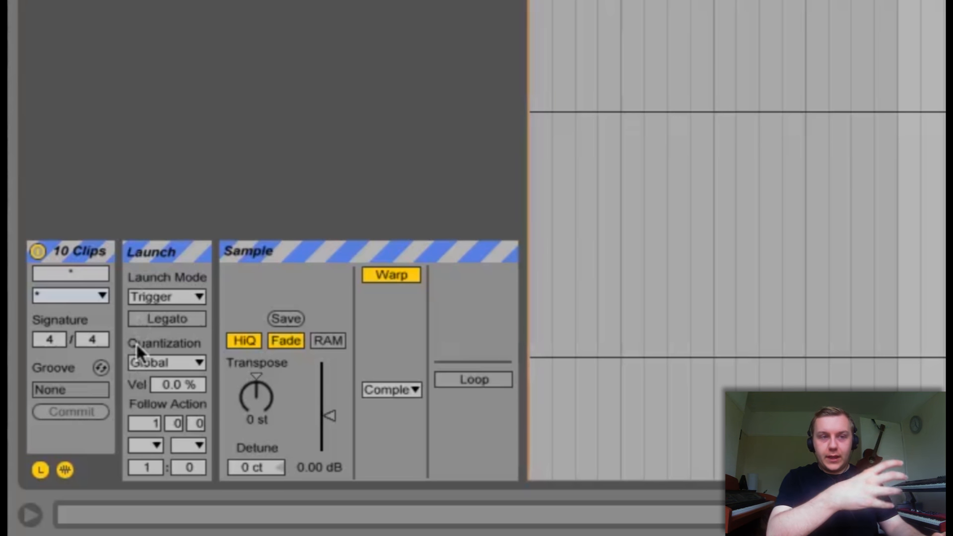
pyautogui.click(177, 355)
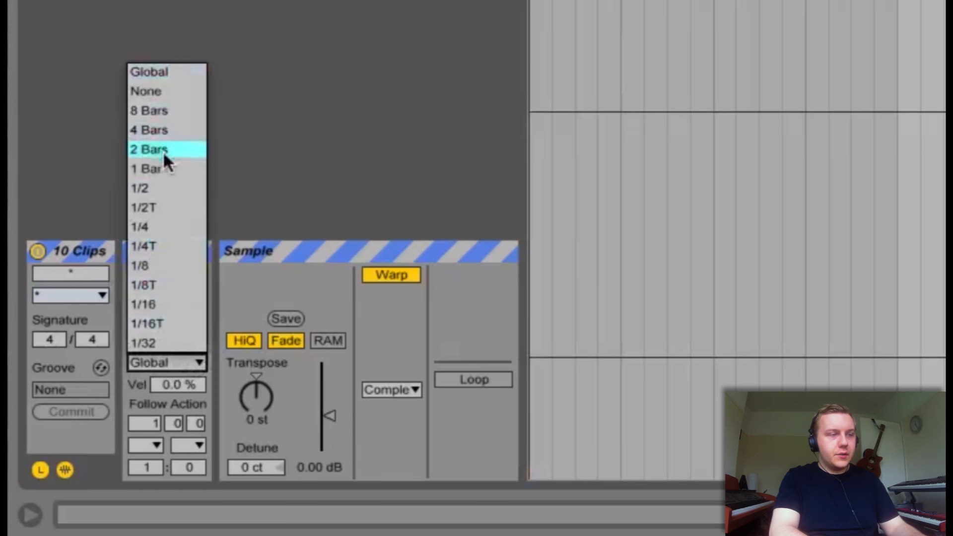
pyautogui.click(166, 165)
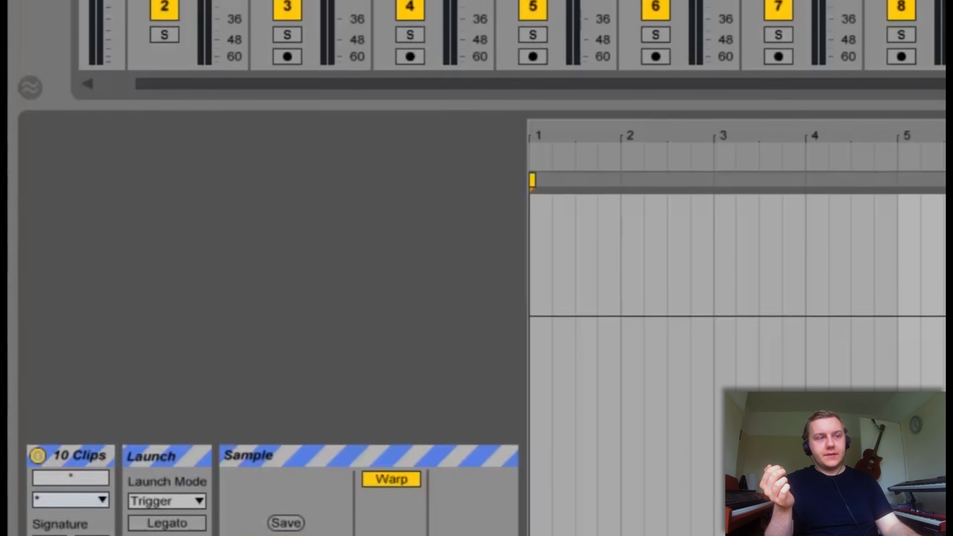
pyautogui.click(379, 21)
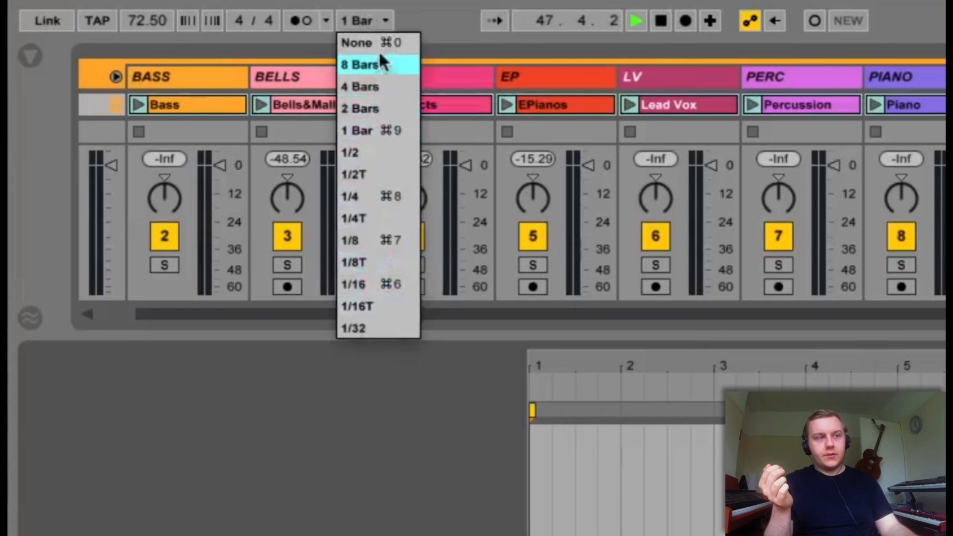
pyautogui.click(382, 24)
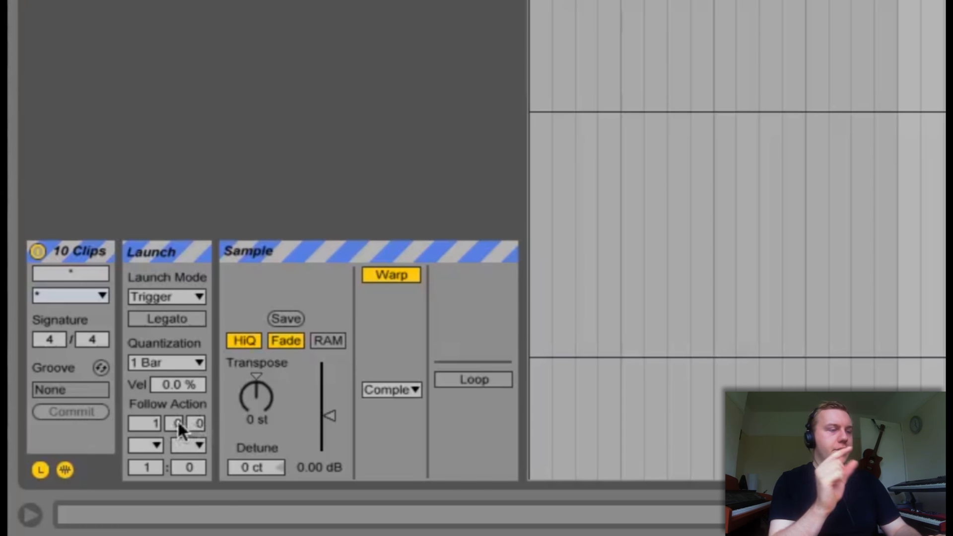
# - Set the clips' follow action to Next after 6 bars, leaving the second follow action empty
pyautogui.click(157, 424)
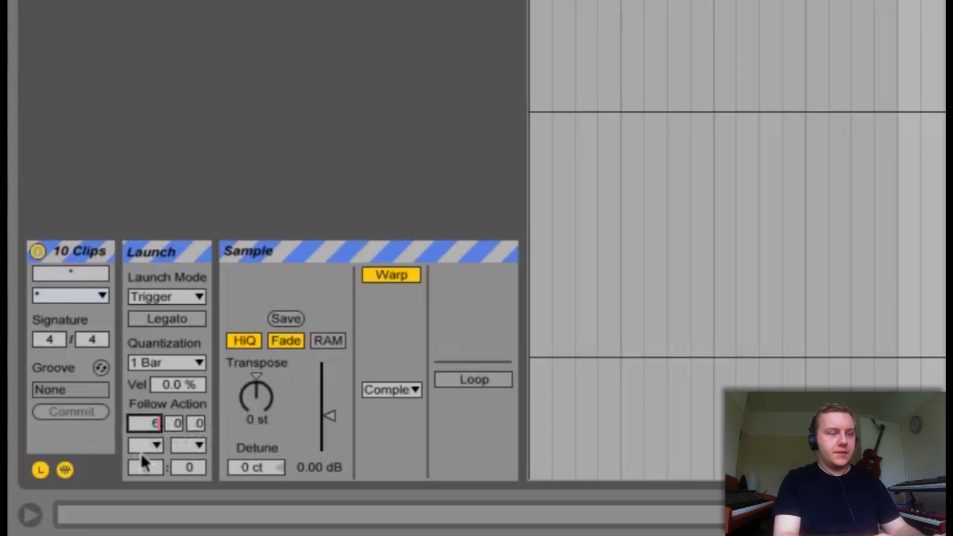
pyautogui.click(146, 444)
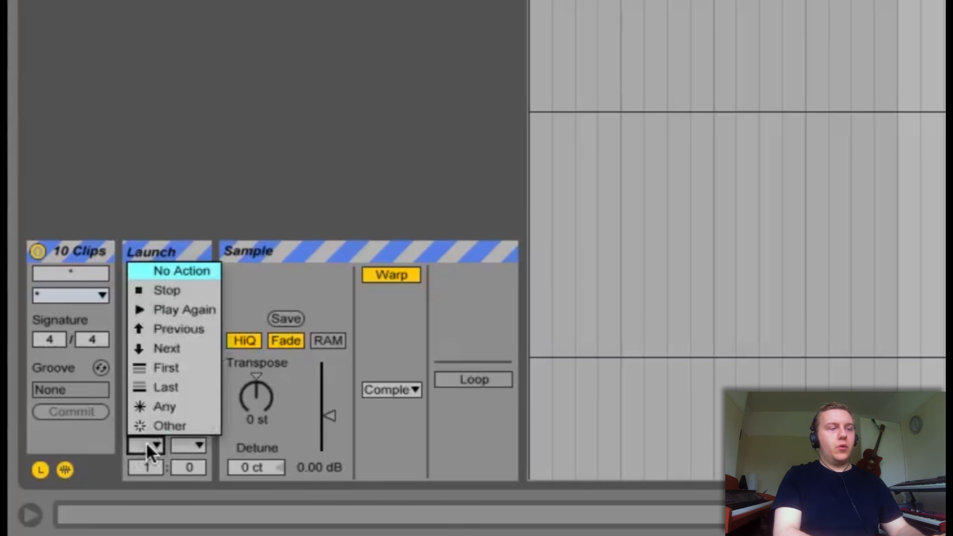
pyautogui.click(160, 348)
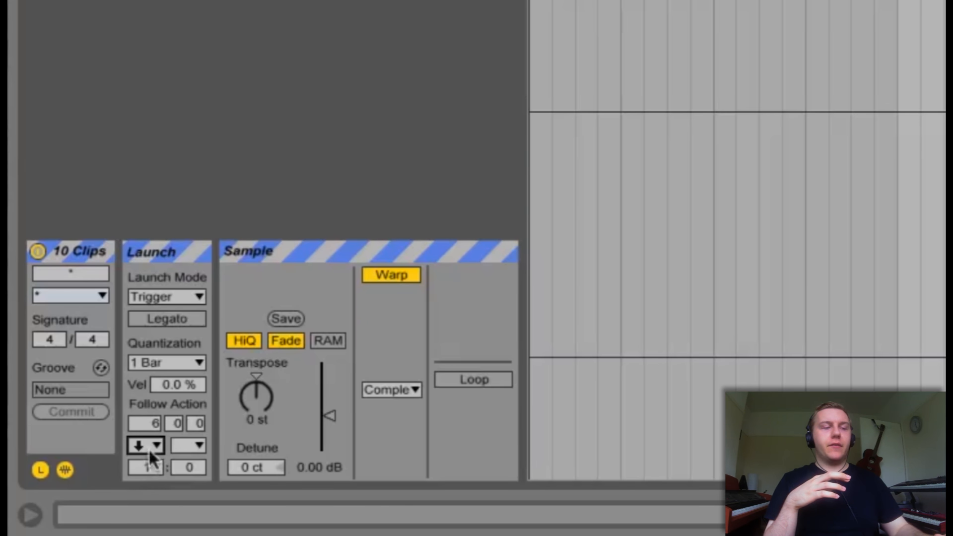
pyautogui.click(194, 446)
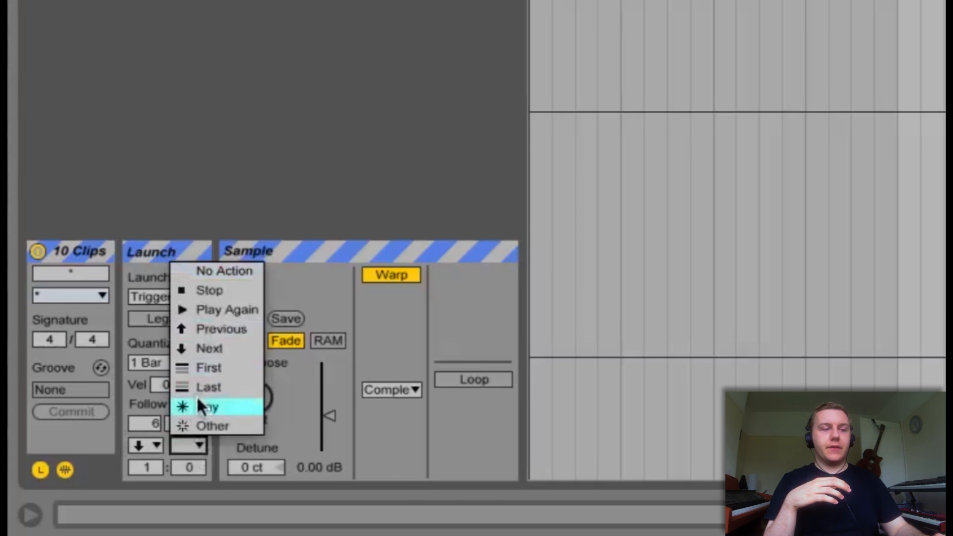
pyautogui.click(193, 445)
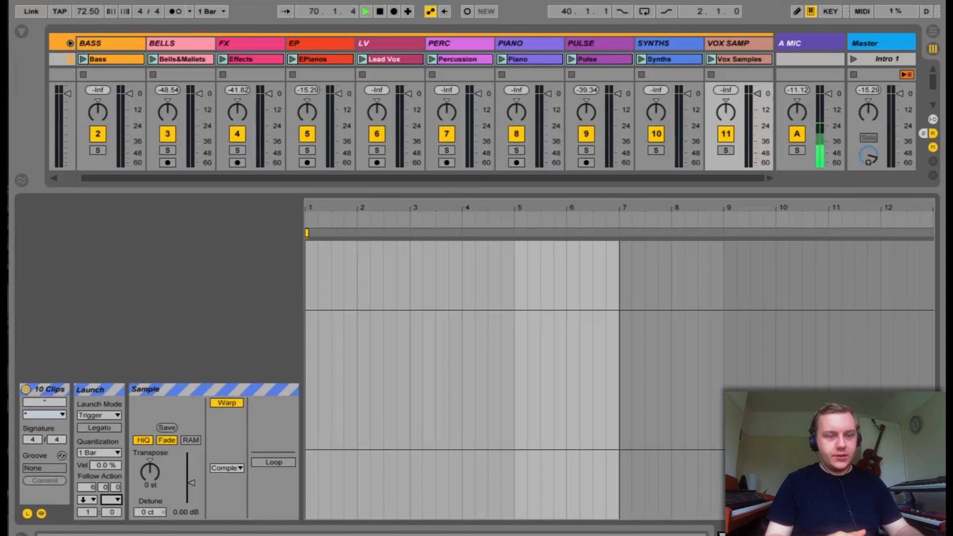
# - Close the Clip View, launch the Intro 1 scene to test its follow action, and stop playback after the change of scene
pyautogui.press('super+alt+l')
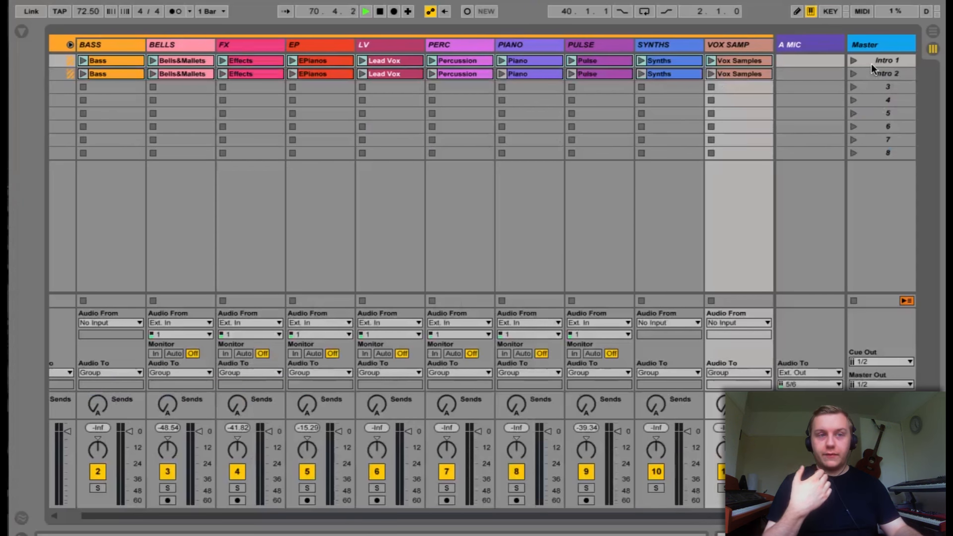
pyautogui.click(885, 61)
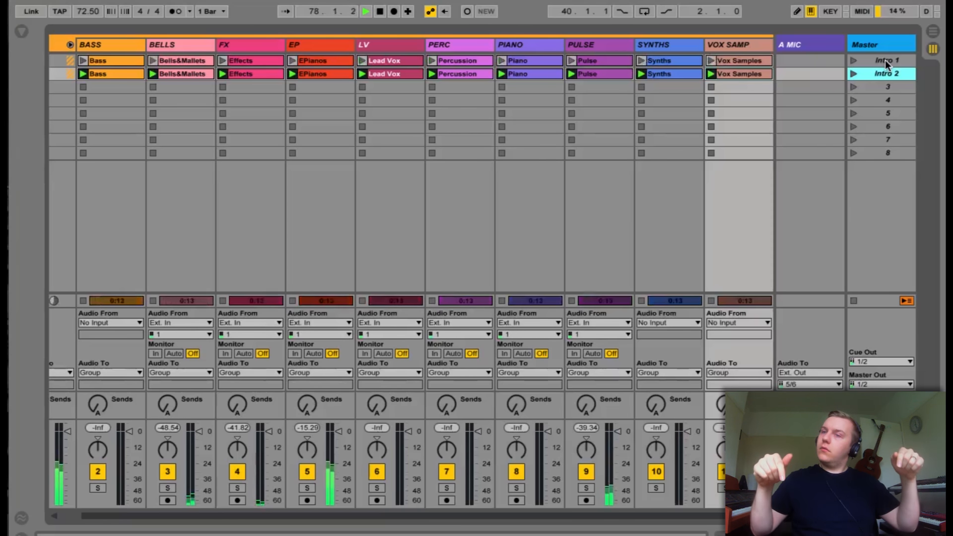
pyautogui.press('space')
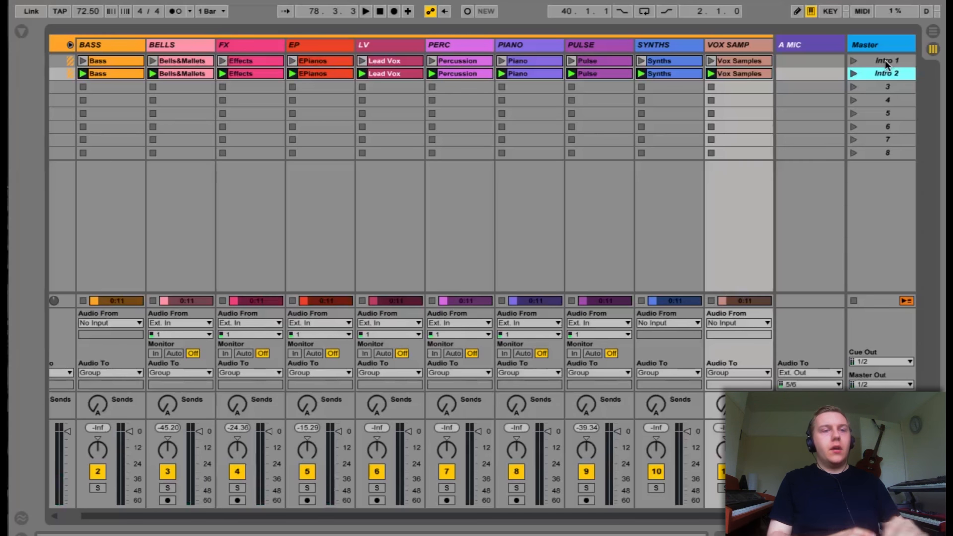
# - Play the arrangement from bars 11, 18 and 20 and check the stem waveforms to find where the next section starts
pyautogui.click(933, 33)
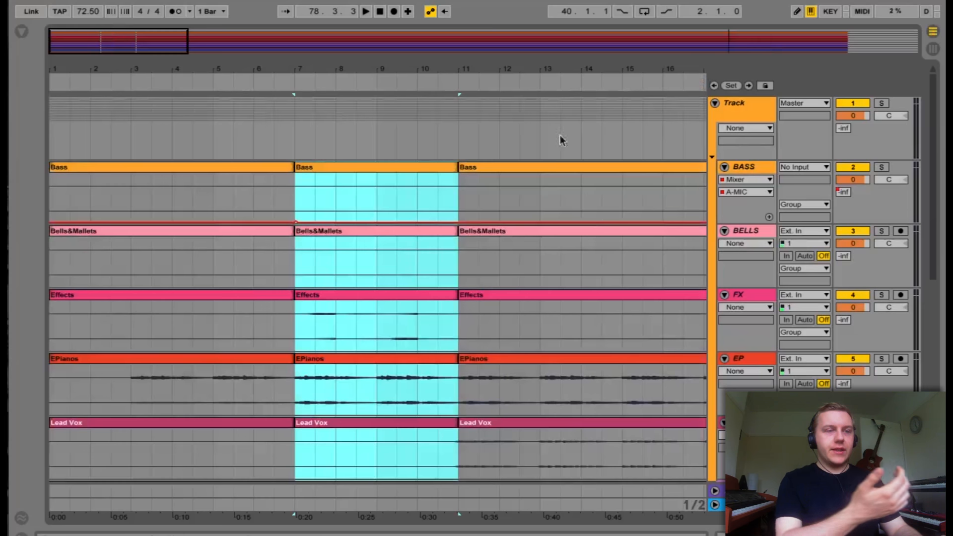
pyautogui.hscroll(5, 459, 206)
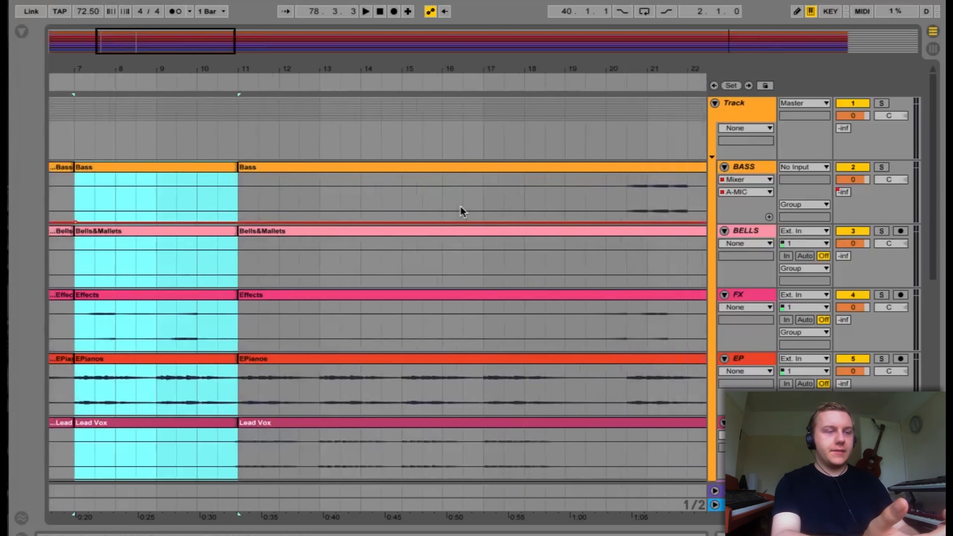
pyautogui.click(236, 200)
pyautogui.press('space')
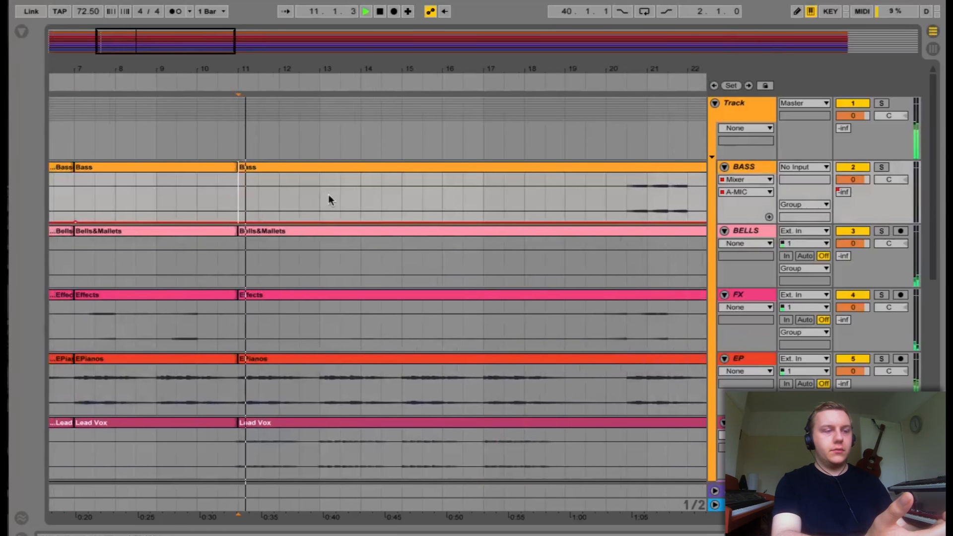
pyautogui.click(517, 388)
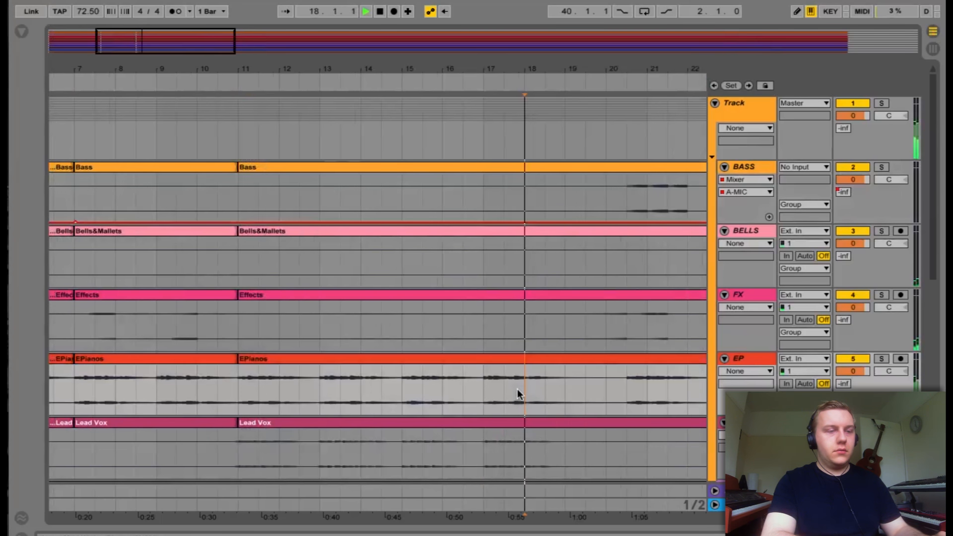
pyautogui.click(526, 389)
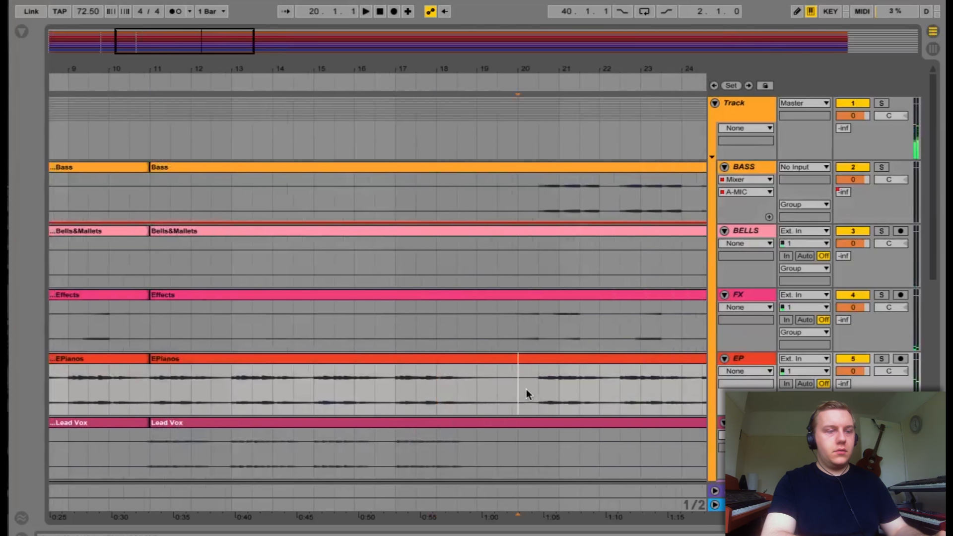
pyautogui.scroll(-1, 526, 390)
pyautogui.scroll(-3, 526, 388)
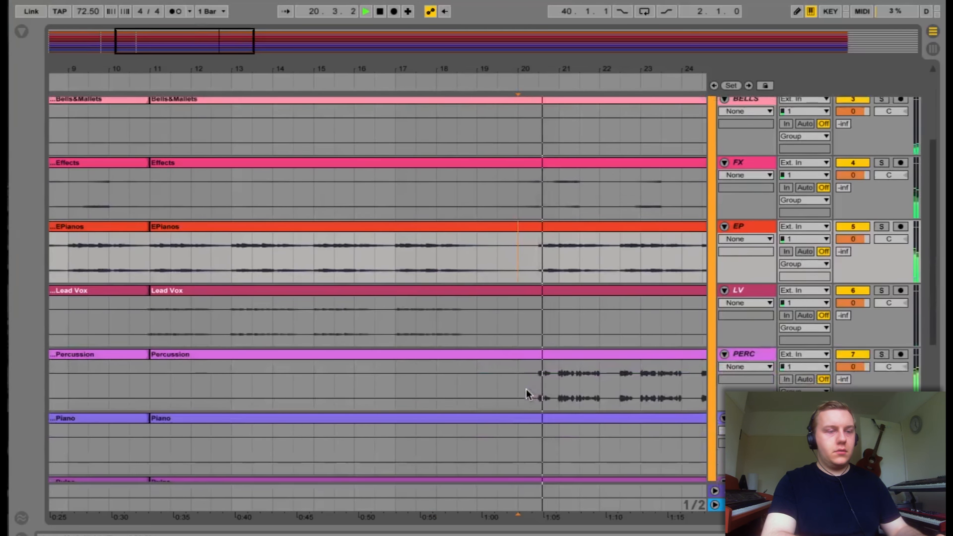
pyautogui.scroll(3, 536, 381)
# - Split all stem clips in the arrangement at position 20.3.1, from Bass down to Vox Samples
pyautogui.click(534, 201)
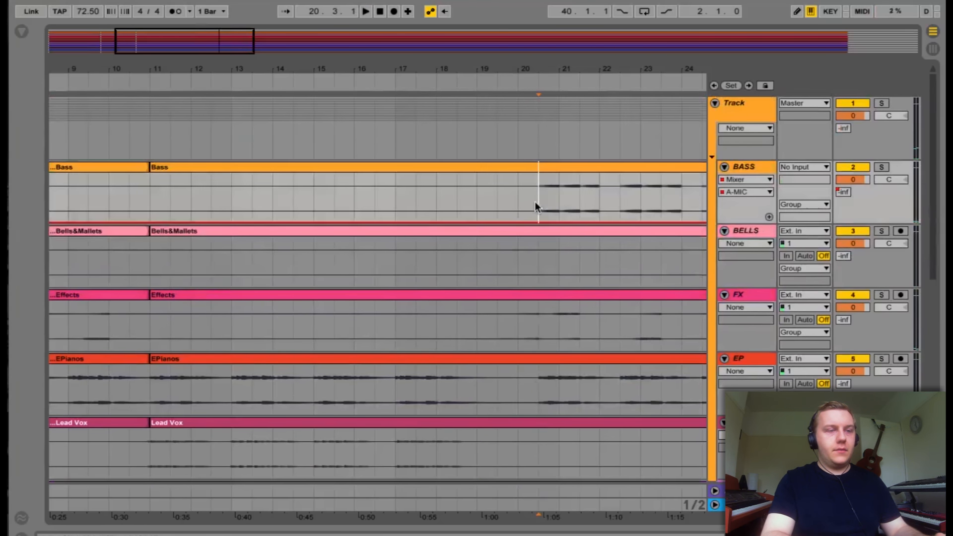
pyautogui.scroll(-8, 534, 204)
pyautogui.click(521, 461)
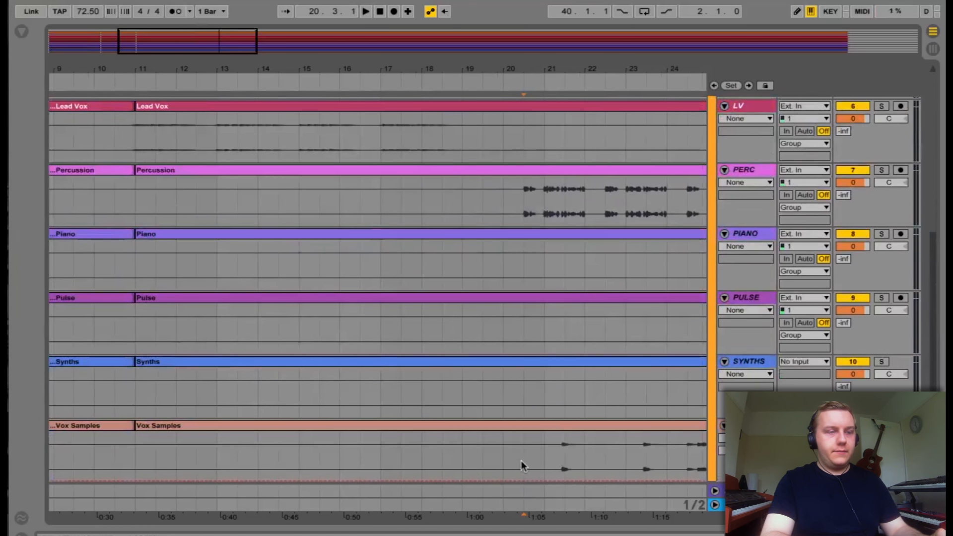
pyautogui.hotkey('ctrl', 'e')
# - Place the stem clips between bar 11 and position 20.3.1 into scene 3 of the Session View
pyautogui.click(458, 425)
pyautogui.scroll(8, 457, 411)
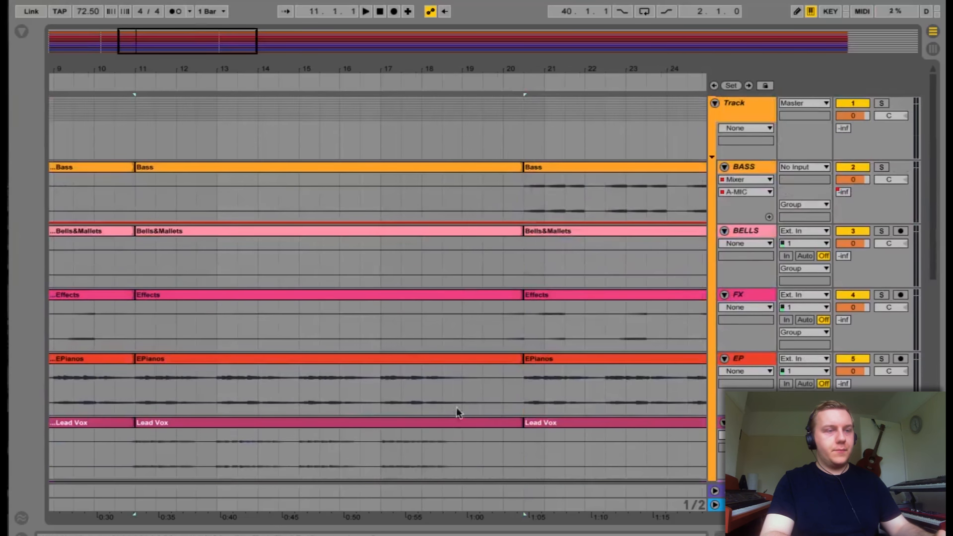
pyautogui.keyDown('shift'); pyautogui.click(371, 167); pyautogui.keyUp('shift')
pyautogui.moveTo(328, 162); pyautogui.dragTo(119, 88)
# - Rename scene 3 as Verse 1
pyautogui.click(893, 87)
pyautogui.hotkey('ctrl', 'r')
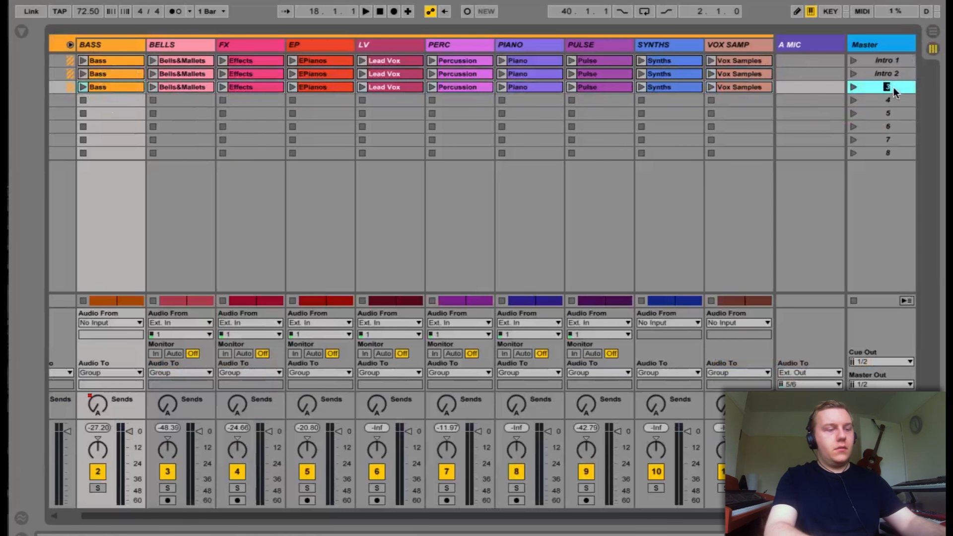
pyautogui.write('Verse 1')
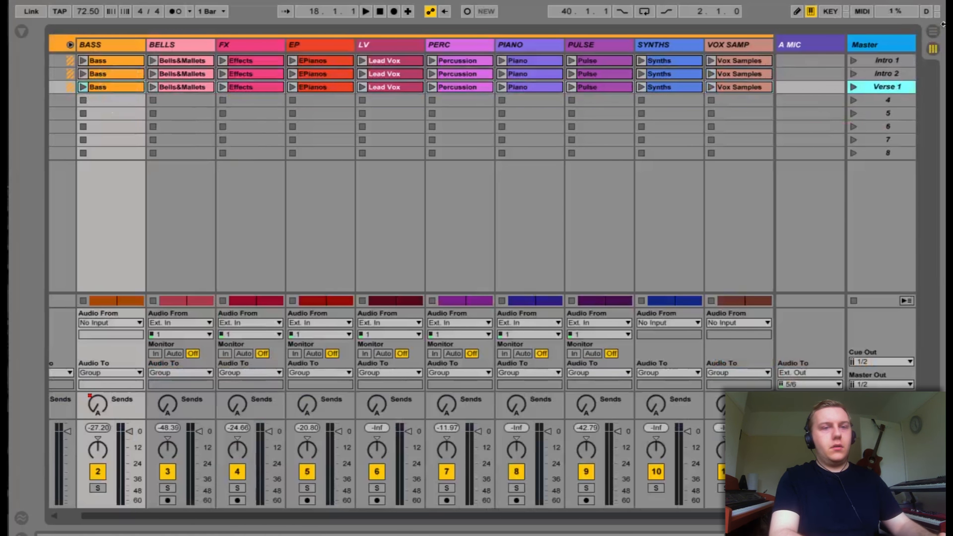
# - Play the arrangement from position 20.3.1 and from bar 27 to find where the section after Verse 1 ends
pyautogui.click(934, 30)
pyautogui.click(521, 203)
pyautogui.press('space')
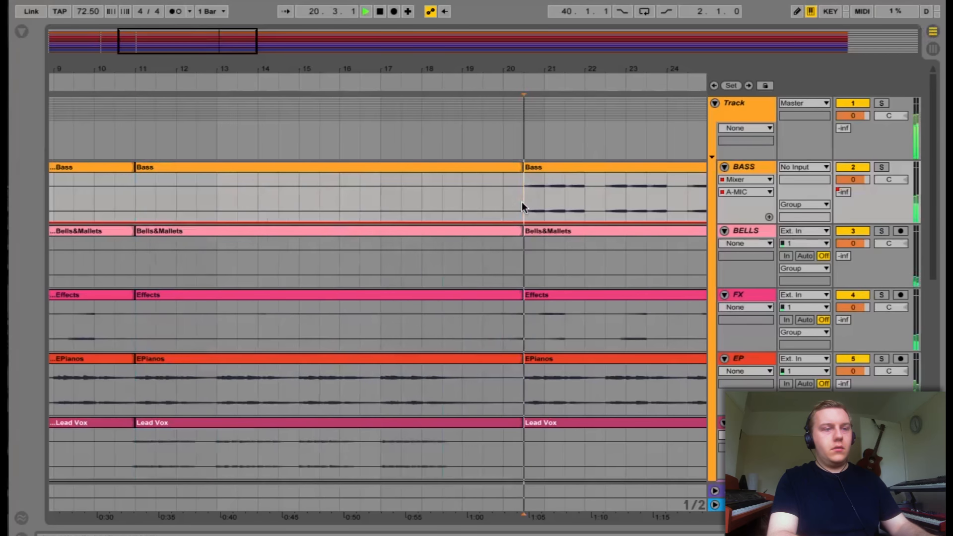
pyautogui.scroll(-5, 522, 201)
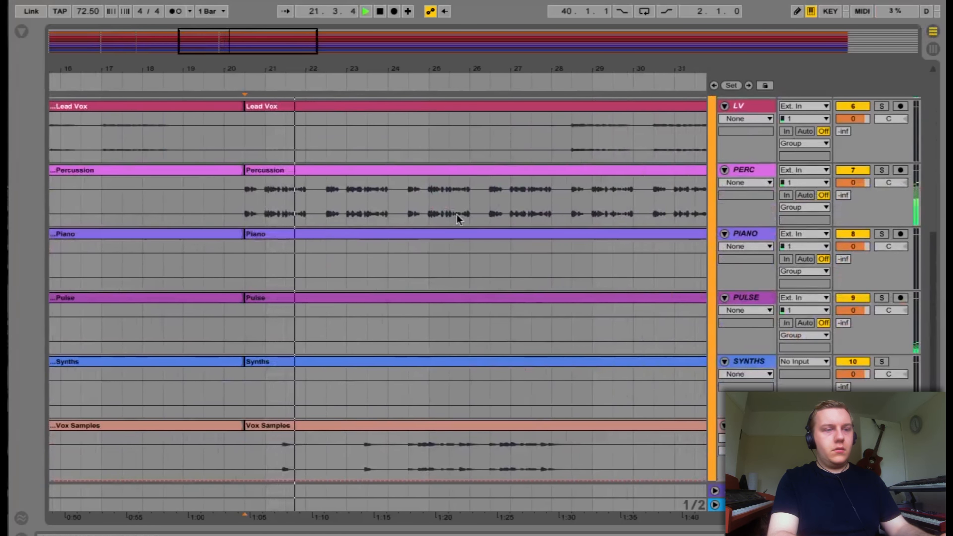
pyautogui.click(537, 201)
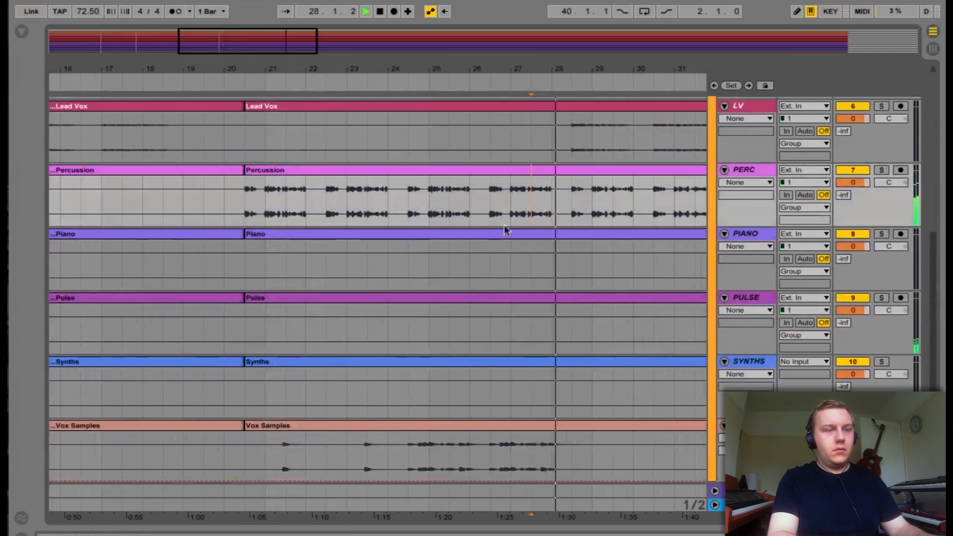
pyautogui.press('space')
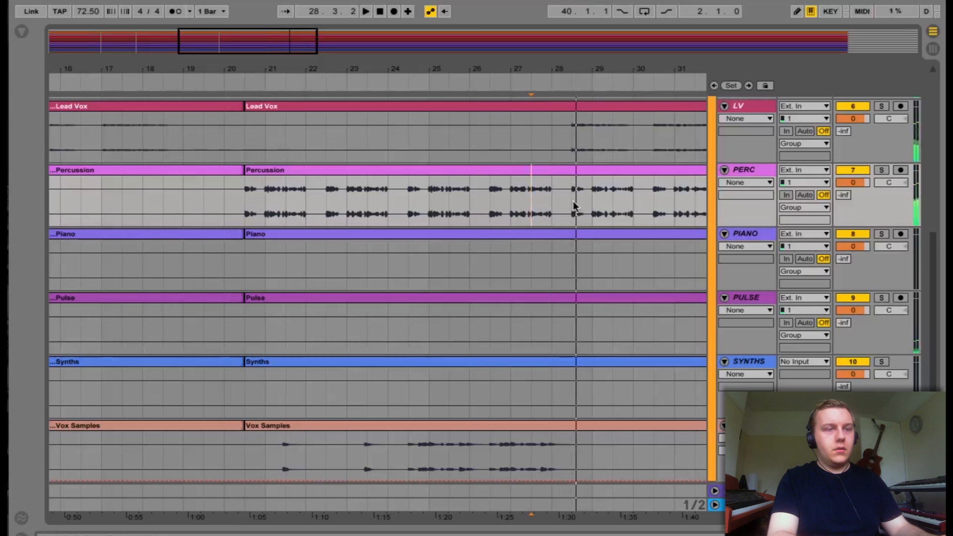
# - Split all stem clips in the arrangement at position 28.3.1, from Vox Samples up to Bass
pyautogui.click(573, 203)
pyautogui.hscroll(1, 570, 209)
pyautogui.click(556, 449)
pyautogui.scroll(8, 557, 449)
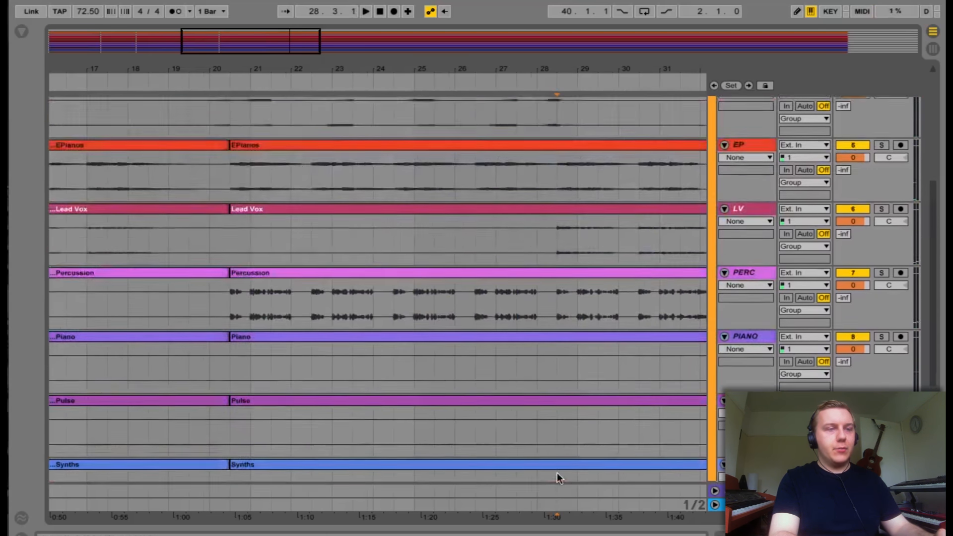
pyautogui.keyDown('shift'); pyautogui.click(557, 204); pyautogui.keyUp('shift')
pyautogui.hotkey('ctrl', 'e')
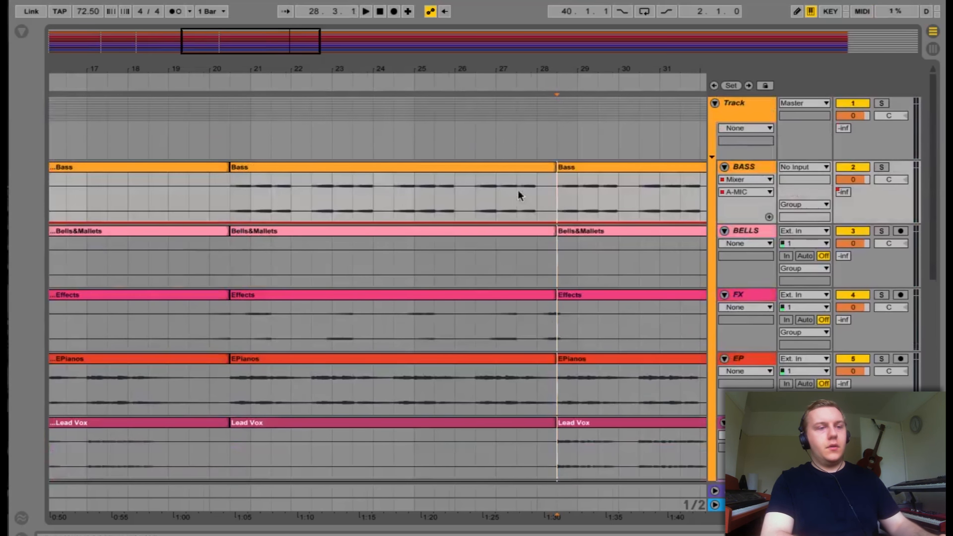
# - Place the stem clips between positions 20.3.1 and 28.3.1 into scene 4 of the Session View
pyautogui.click(457, 167)
pyautogui.moveTo(762, 35); pyautogui.dragTo(457, 171)
pyautogui.scroll(-8, 456, 170)
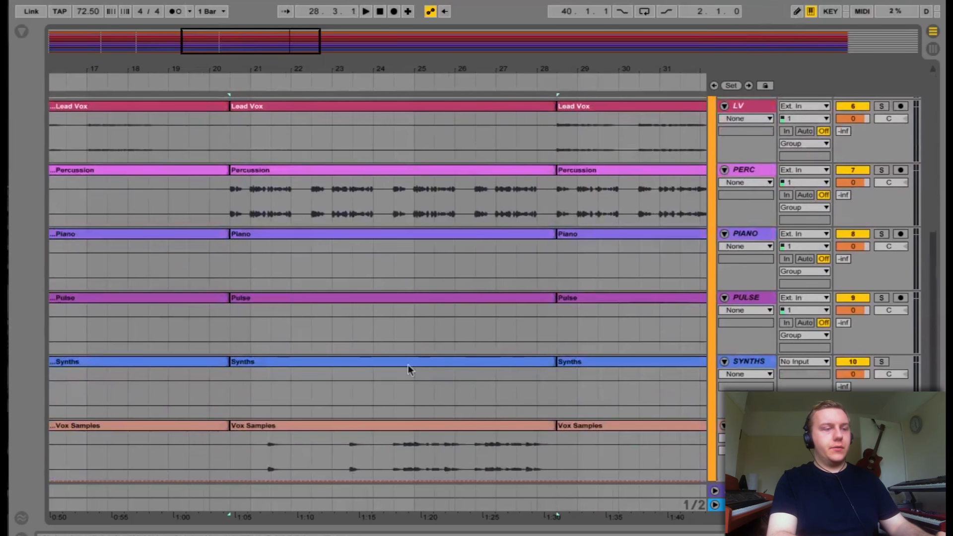
pyautogui.keyDown('shift'); pyautogui.click(411, 428); pyautogui.keyUp('shift')
pyautogui.scroll(8, 439, 250)
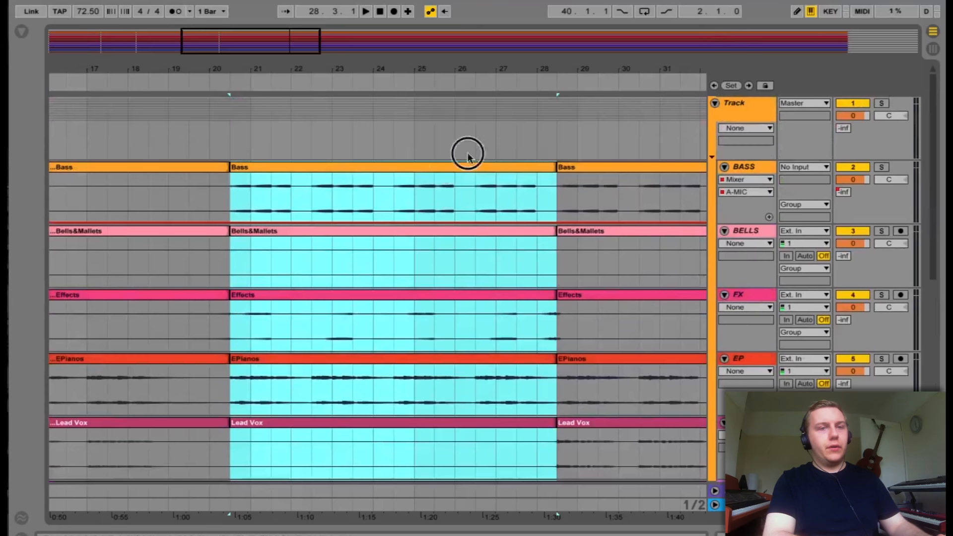
pyautogui.moveTo(467, 166); pyautogui.dragTo(127, 100)
# - Turn on warping for the Intro 2 Bass clip and check its length in bars
pyautogui.click(878, 98)
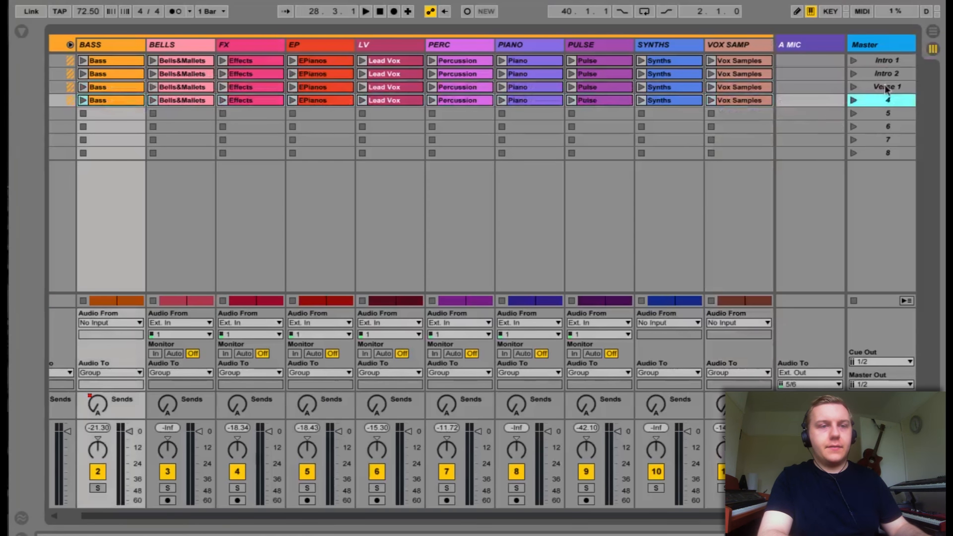
pyautogui.click(888, 73)
pyautogui.click(111, 75)
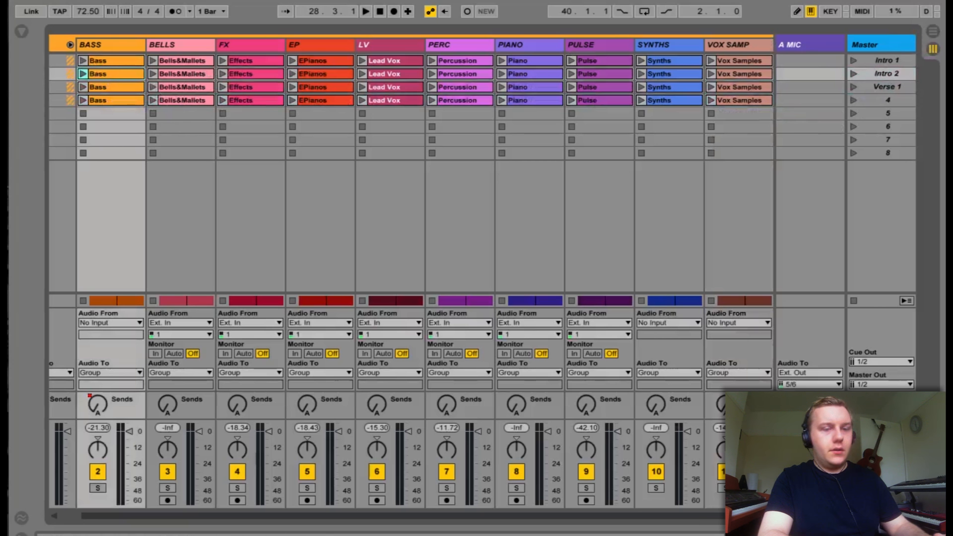
pyautogui.click(932, 533)
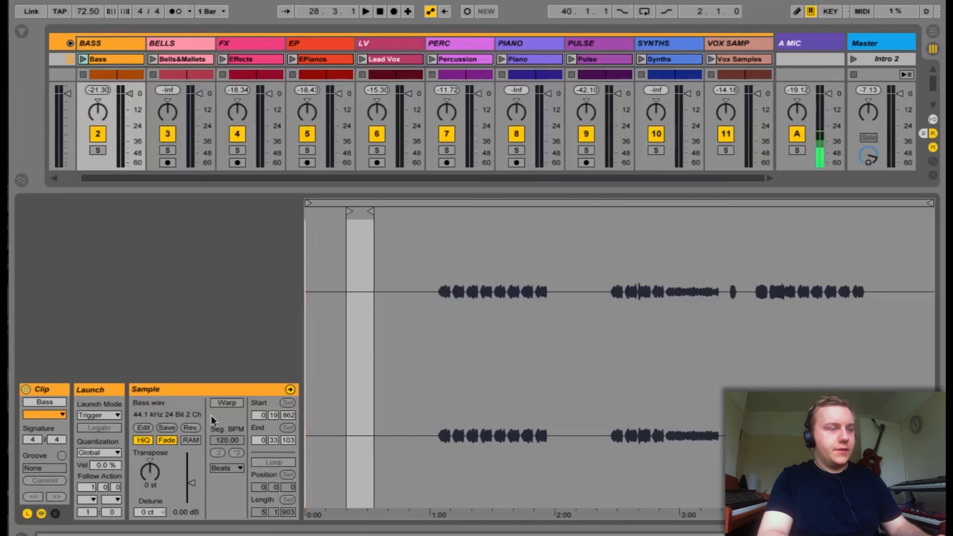
pyautogui.click(228, 403)
pyautogui.moveTo(361, 205); pyautogui.dragTo(589, 207)
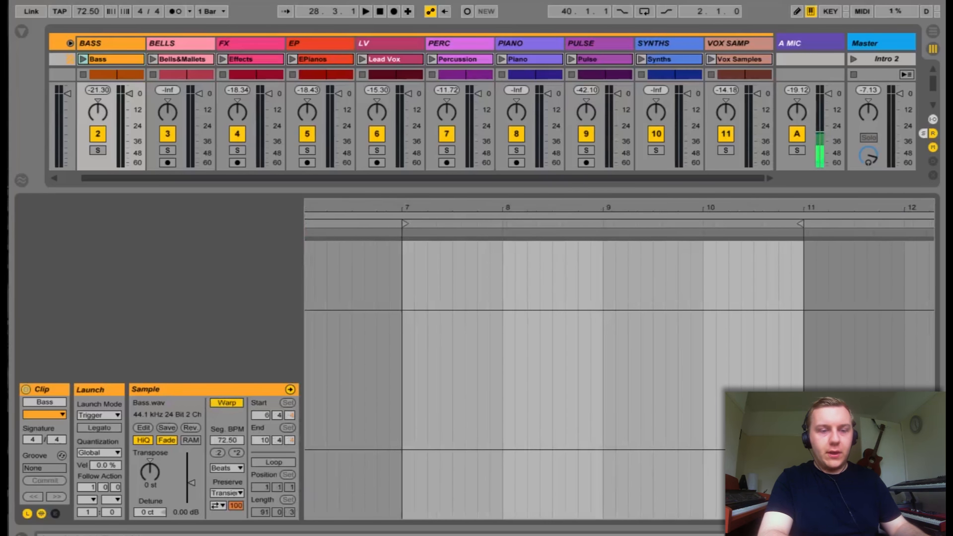
pyautogui.click(932, 533)
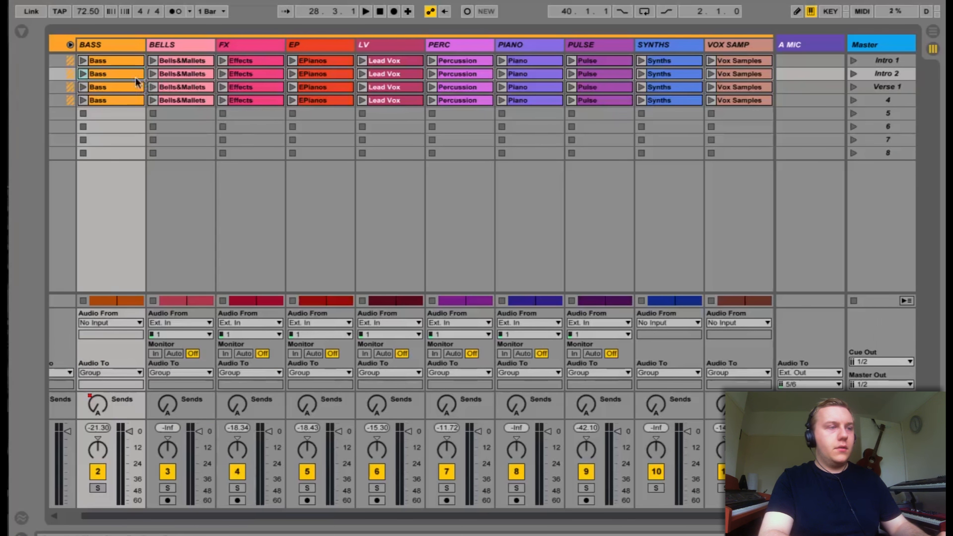
# - Turn on warping for all ten Intro 2 clips and set their warp mode to Complex
pyautogui.click(734, 75)
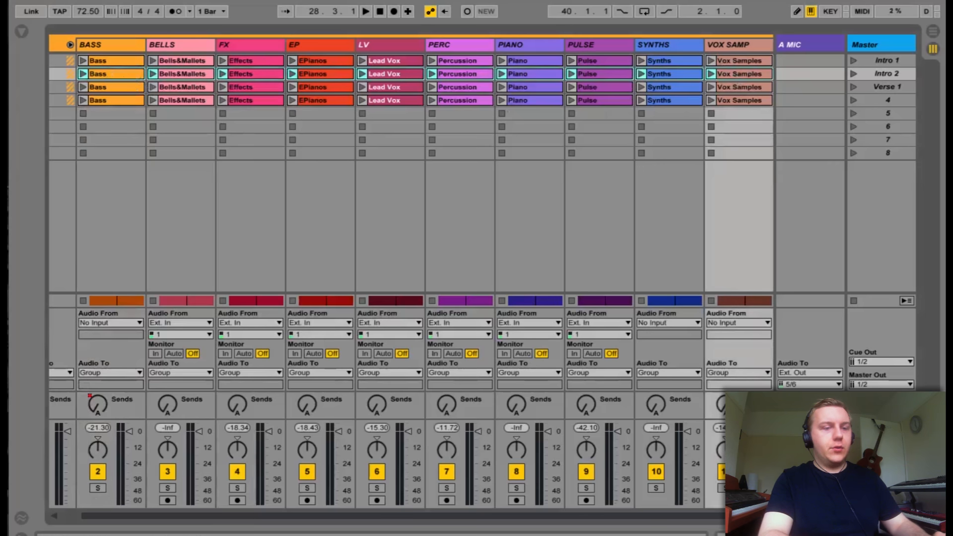
pyautogui.click(932, 533)
pyautogui.click(223, 403)
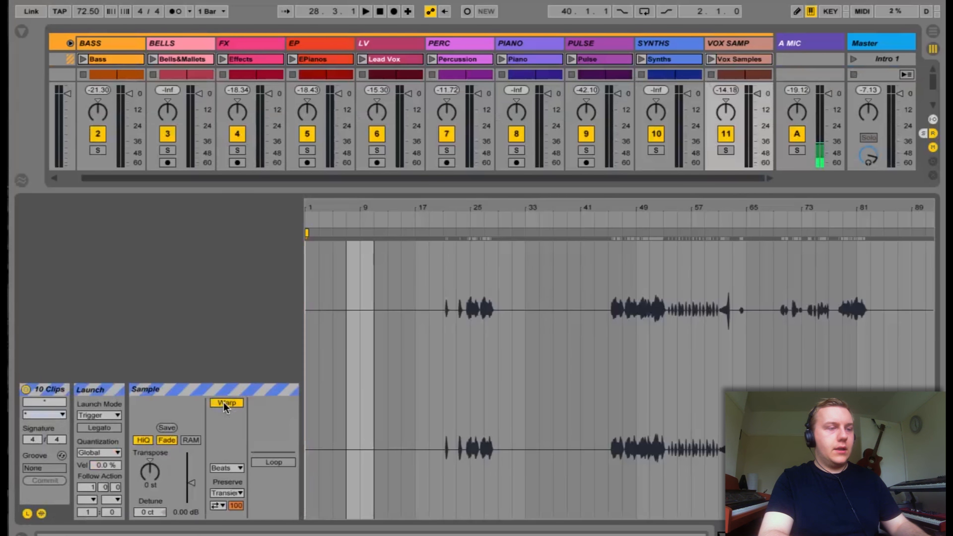
pyautogui.click(239, 468)
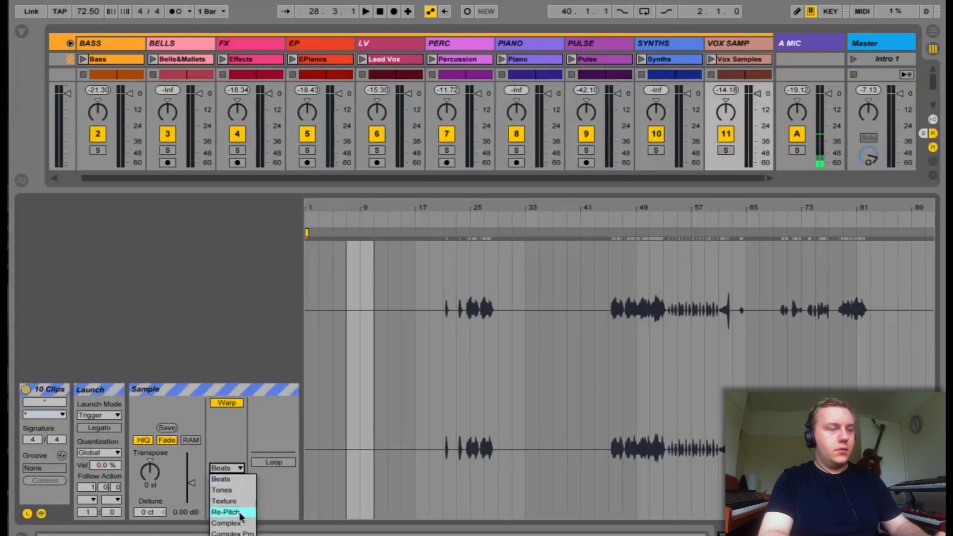
pyautogui.click(240, 521)
# - Set the Intro 2 clips' follow action to Next after 4 bars and their launch quantization to 1 Bar
pyautogui.click(87, 487)
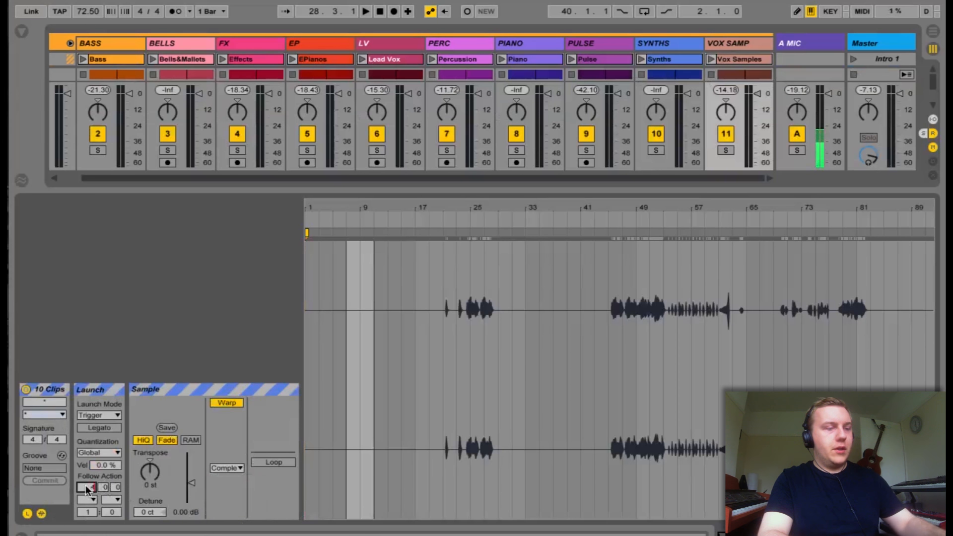
pyautogui.click(90, 500)
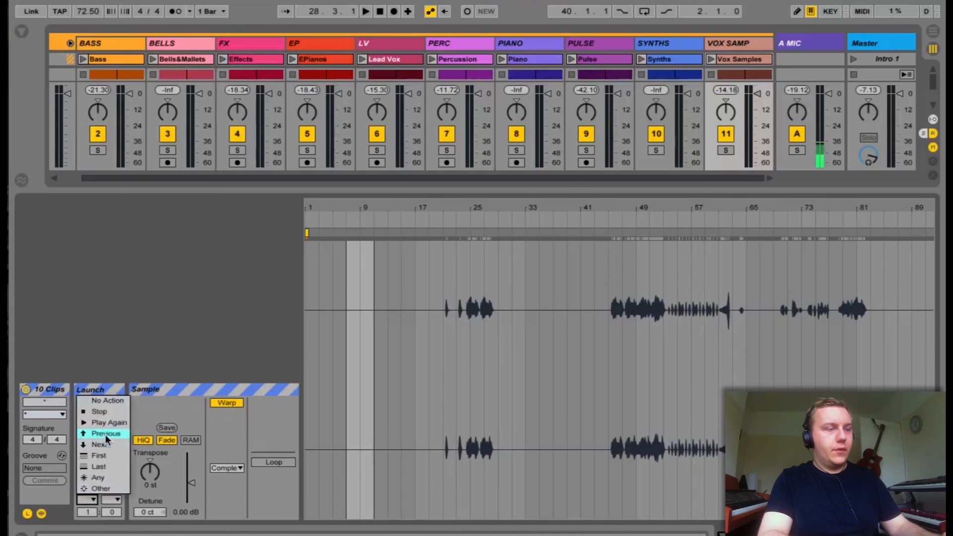
pyautogui.click(99, 450)
pyautogui.click(101, 453)
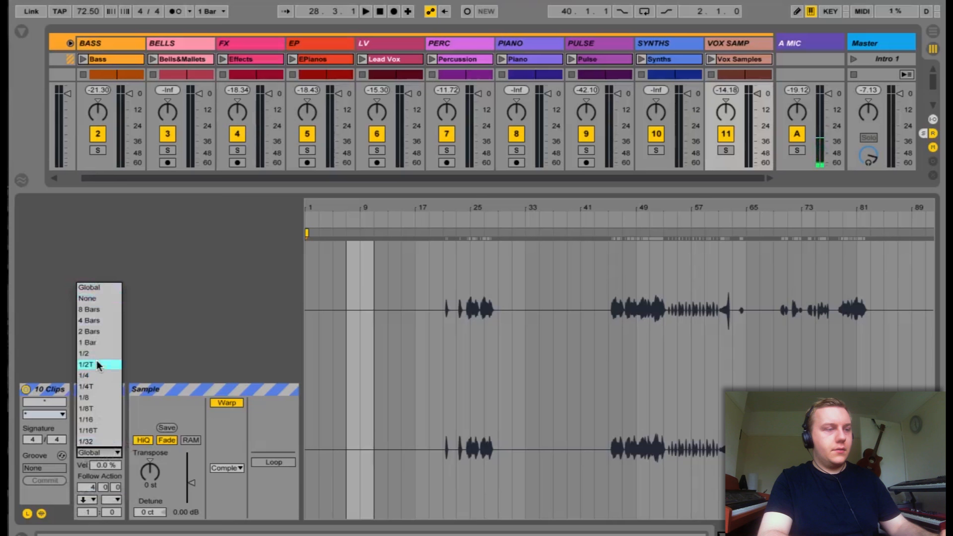
pyautogui.click(89, 342)
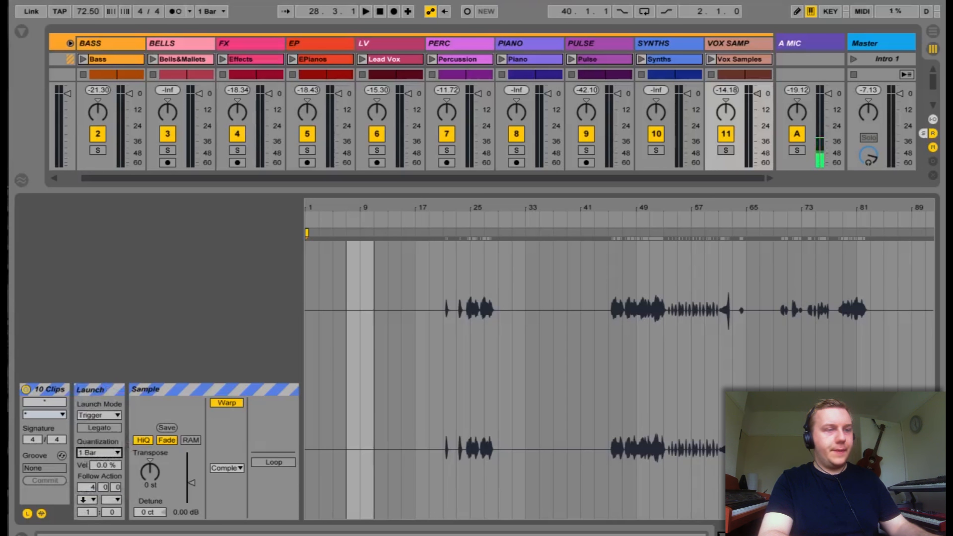
pyautogui.click(933, 532)
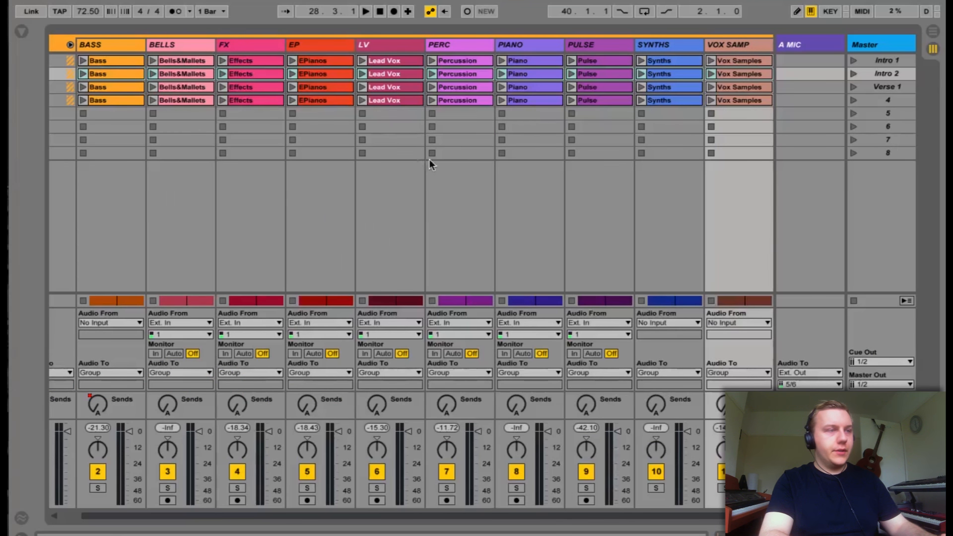
# - Turn on warping for the Verse 1 Bass clip and select its whole active region from bar 11 to check its length
pyautogui.click(126, 89)
pyautogui.click(933, 532)
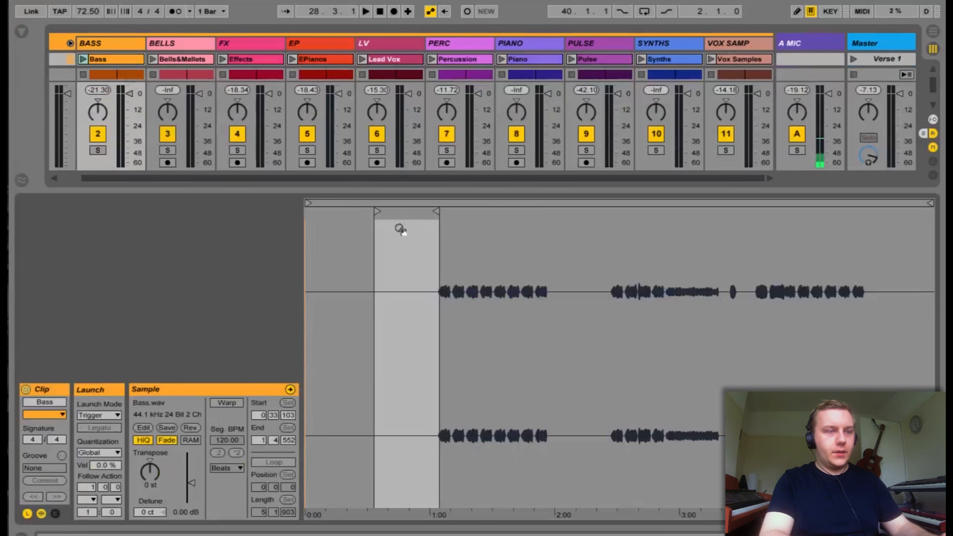
pyautogui.click(220, 405)
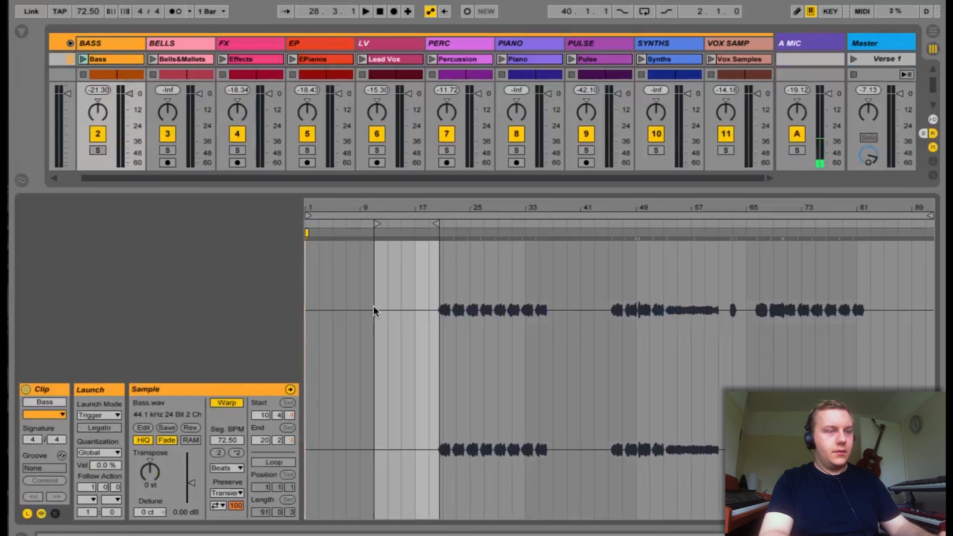
pyautogui.moveTo(408, 207); pyautogui.dragTo(599, 207)
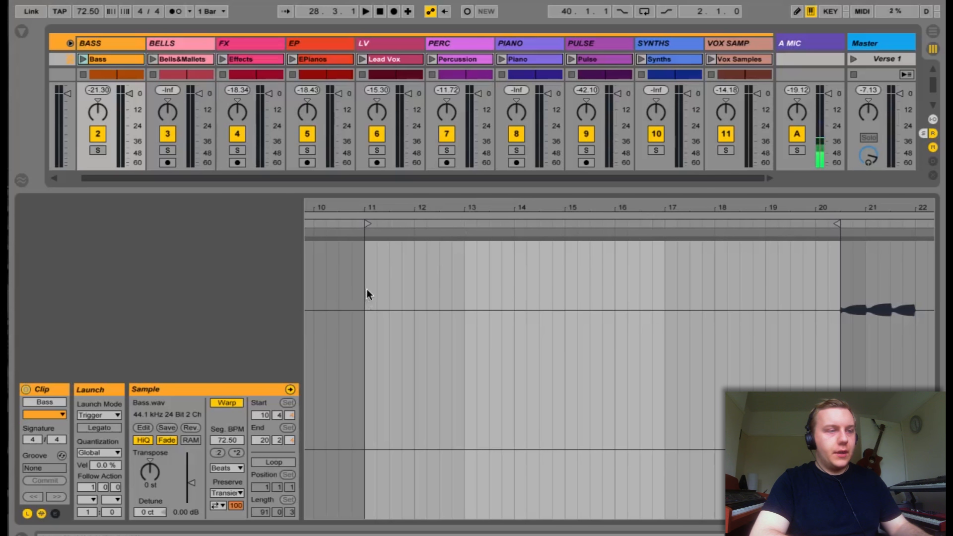
pyautogui.moveTo(367, 292); pyautogui.dragTo(835, 304)
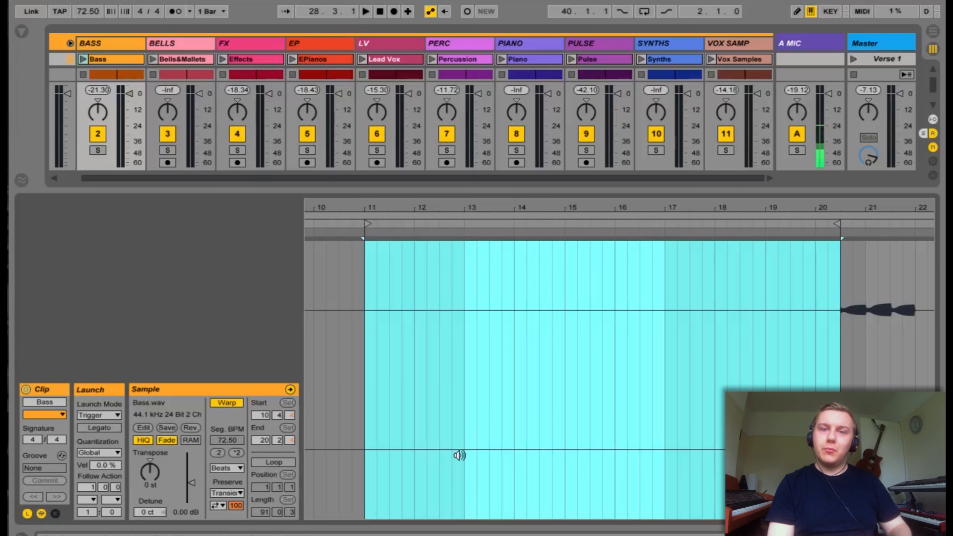
# - Set the Verse 1 Bass clip's follow action to Next after 9 bars and 2 beats, with 1 Bar launch quantization
pyautogui.click(91, 486)
pyautogui.write('9')
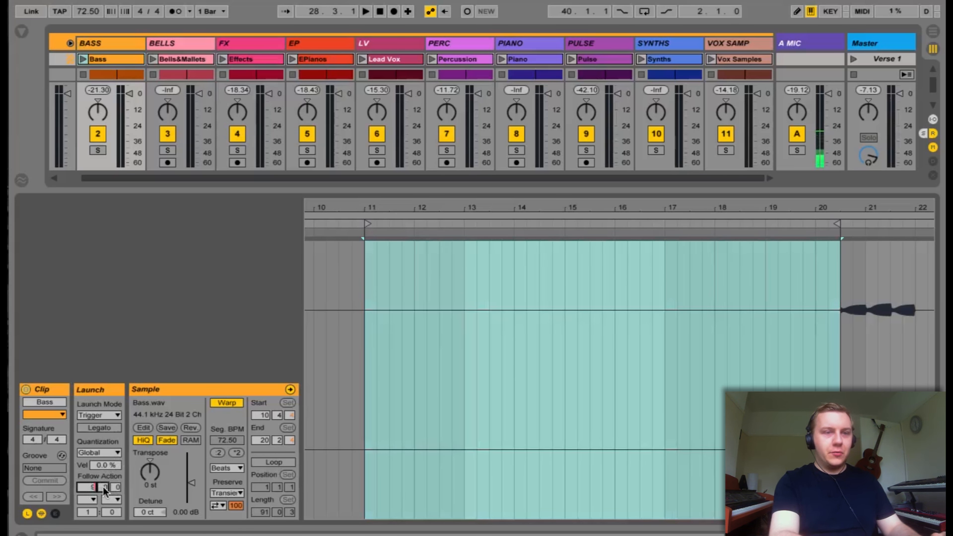
pyautogui.click(102, 486)
pyautogui.write('2')
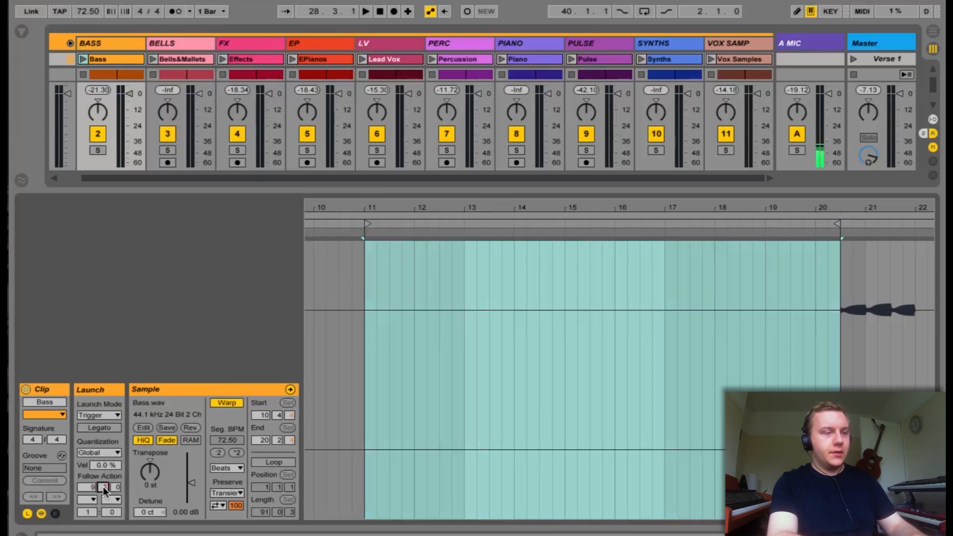
pyautogui.click(87, 499)
pyautogui.click(103, 441)
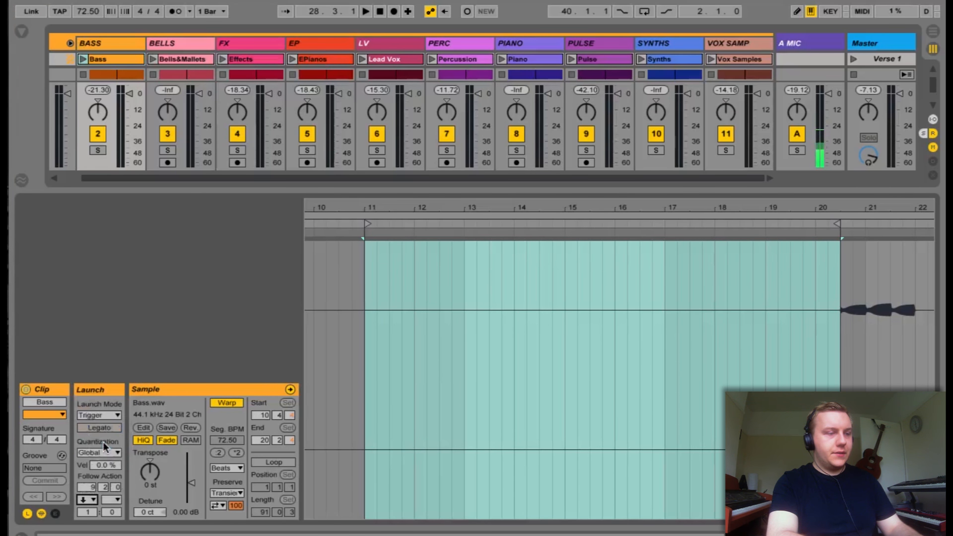
pyautogui.click(102, 453)
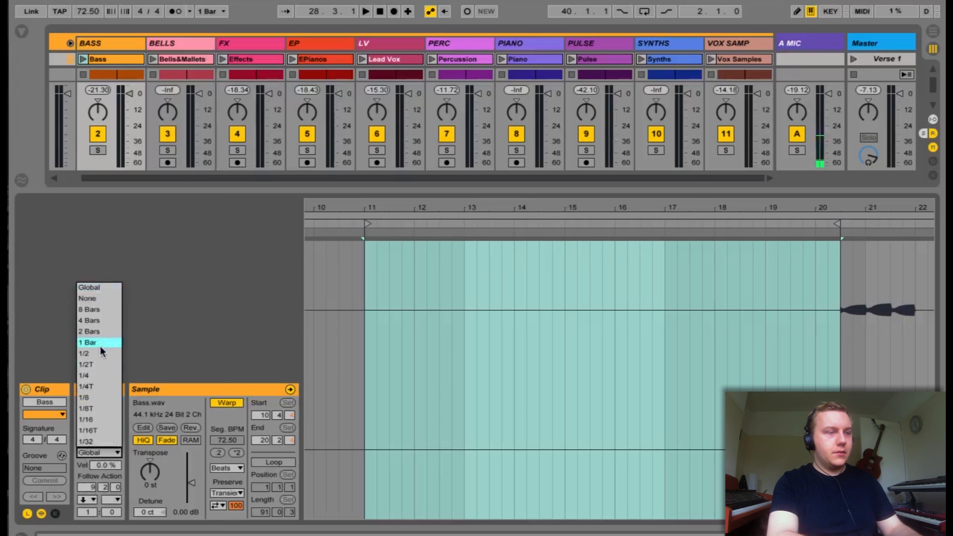
pyautogui.click(100, 342)
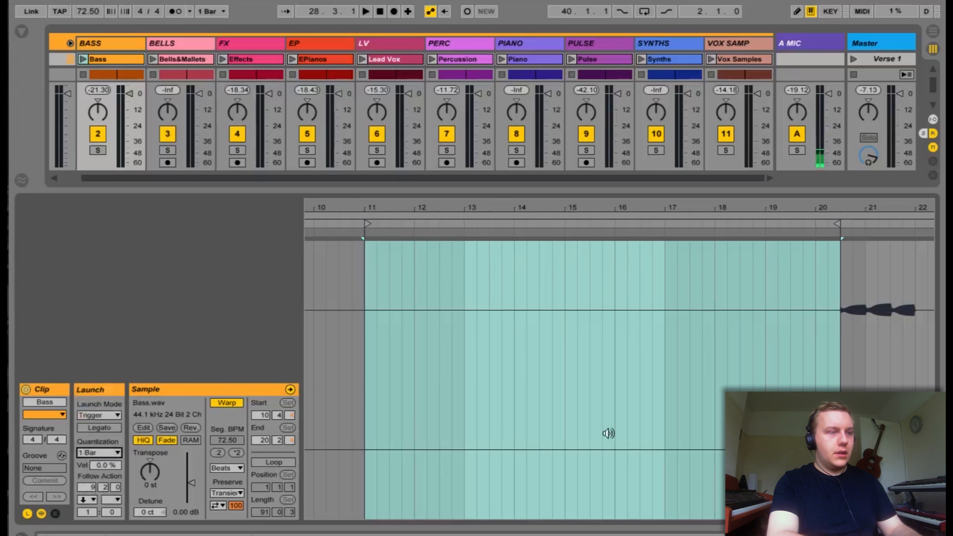
pyautogui.hotkey('ctrl', 'alt', 'l')
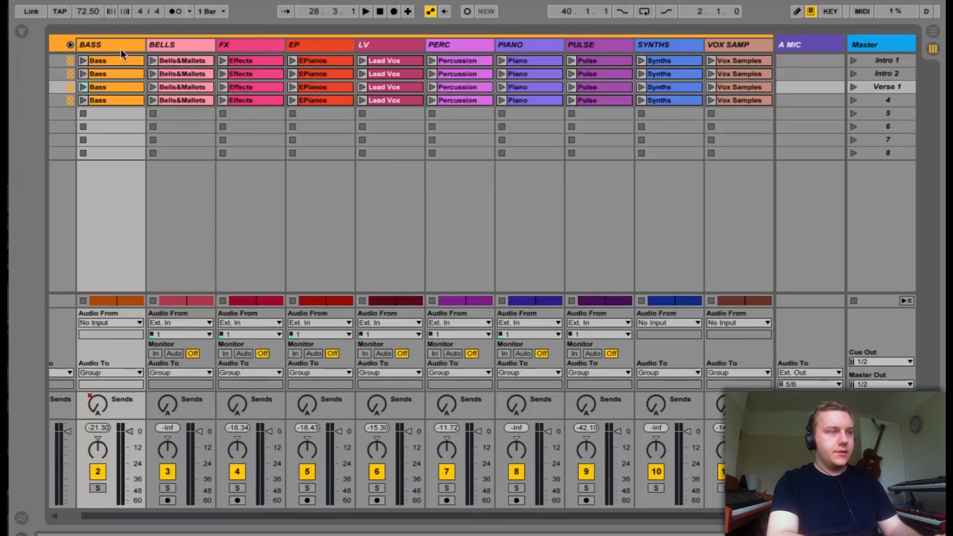
# - Turn on warping for all ten Verse 1 clips, from Bass through Vox Samples
pyautogui.click(730, 87)
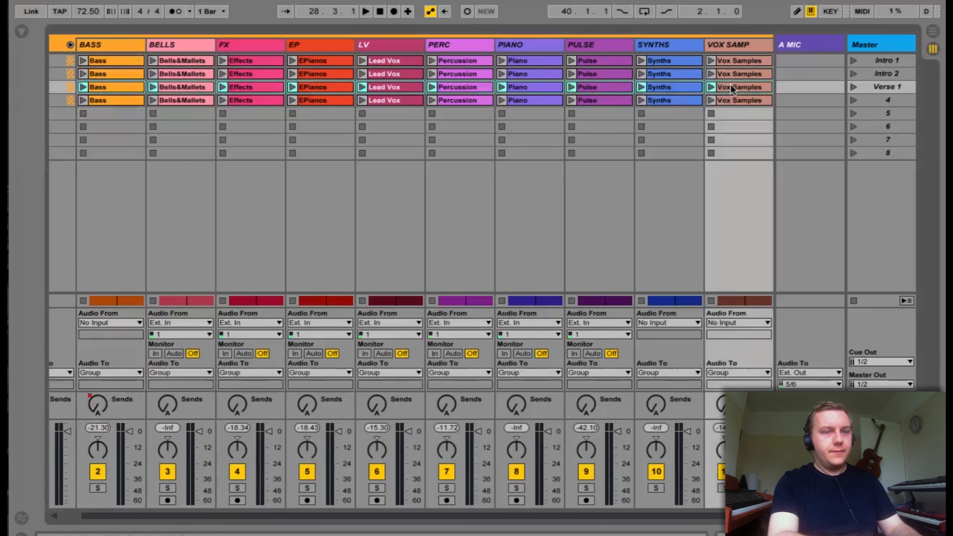
pyautogui.hotkey('ctrl', 'alt', 'l')
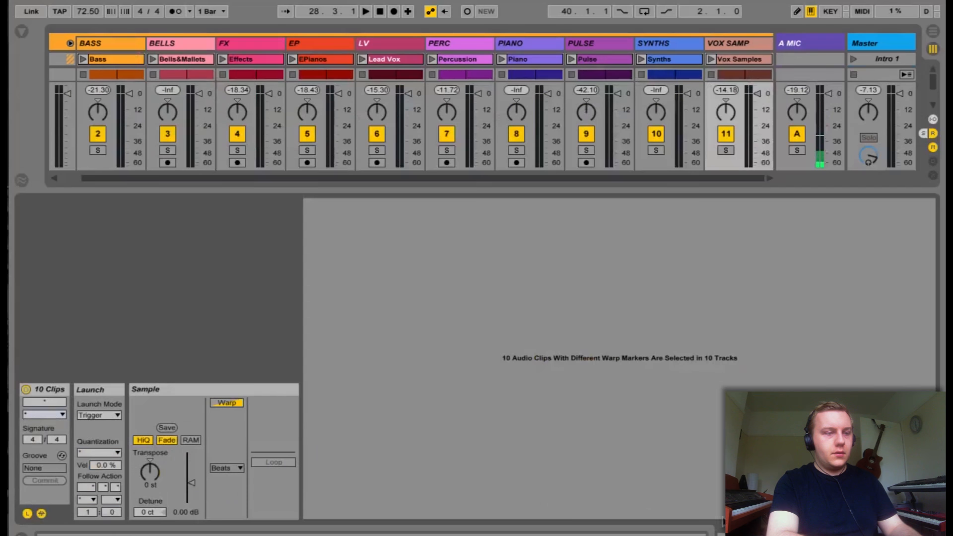
pyautogui.click(236, 404)
# - Set all ten Verse 1 clips' follow action to Next after 9 bars and 2 beats, with 1 Bar launch quantization
pyautogui.click(87, 499)
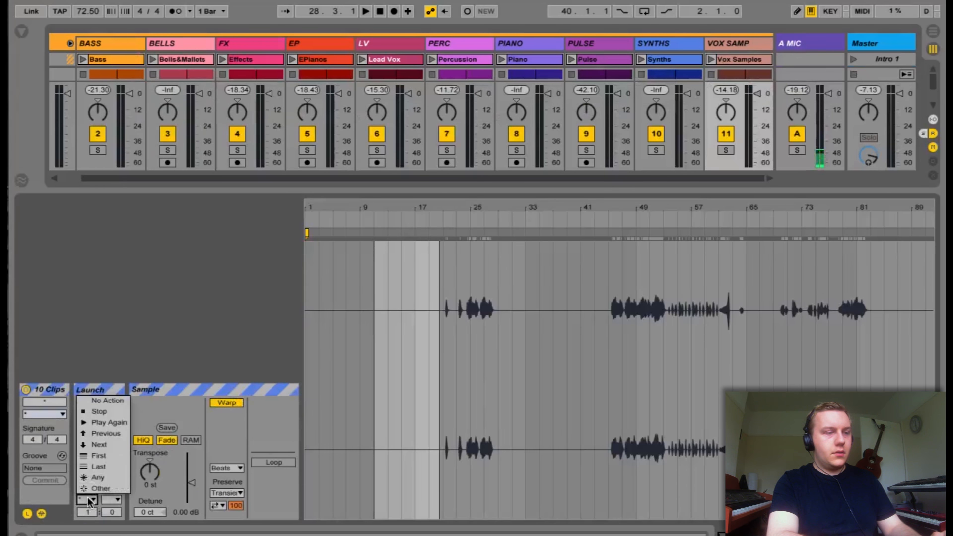
pyautogui.click(98, 444)
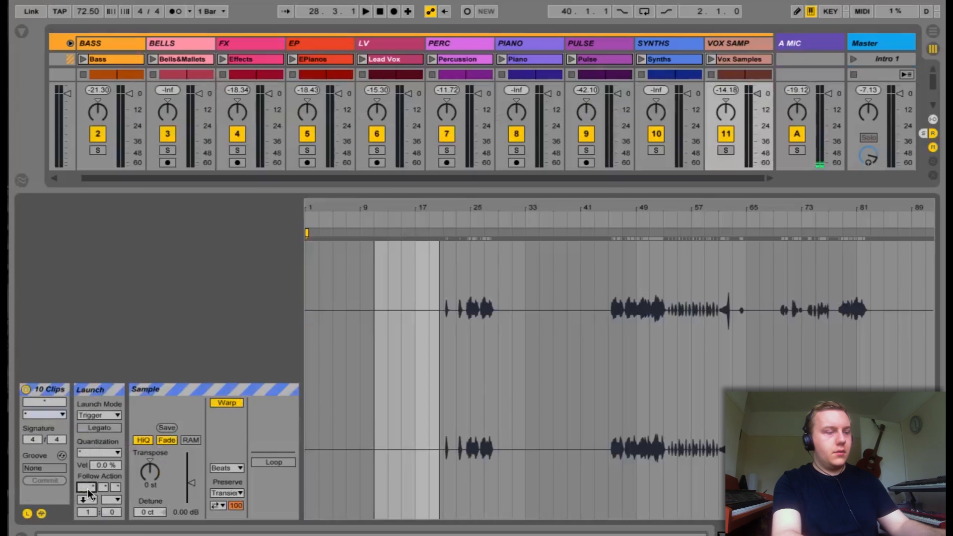
pyautogui.moveTo(88, 489); pyautogui.dragTo(98, 445)
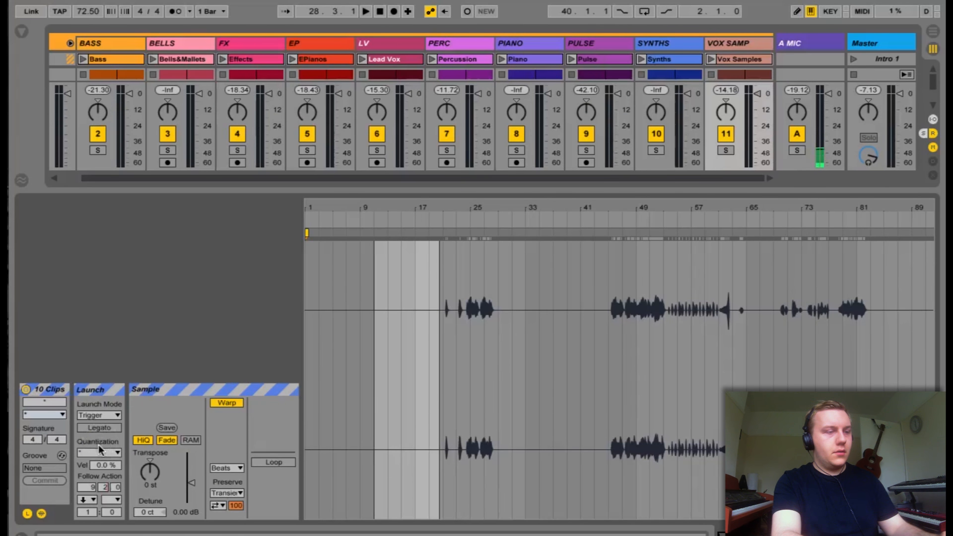
pyautogui.click(99, 450)
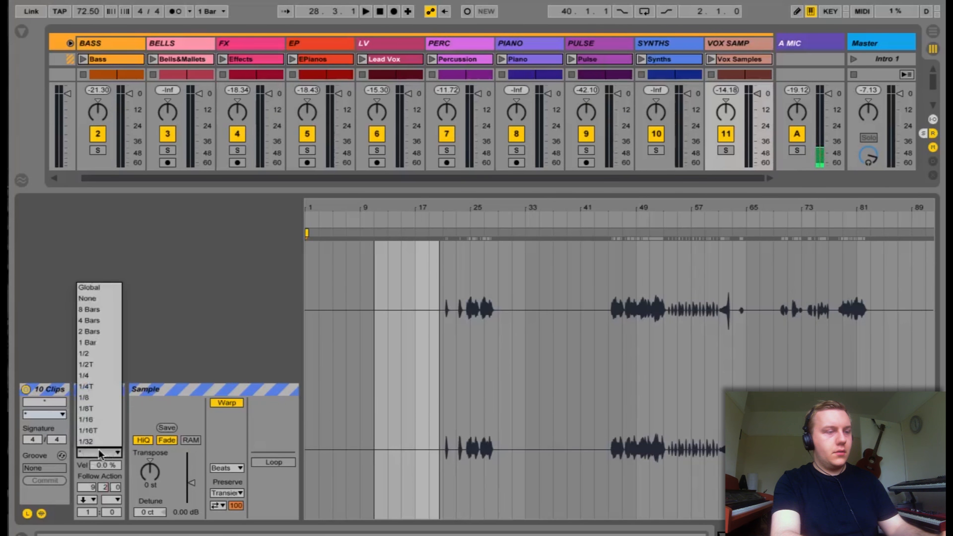
pyautogui.click(100, 341)
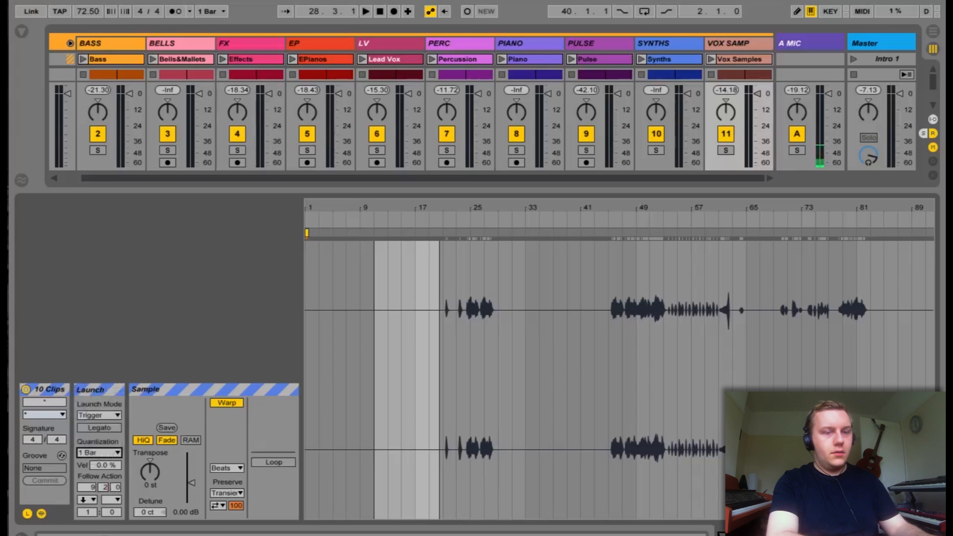
pyautogui.click(932, 533)
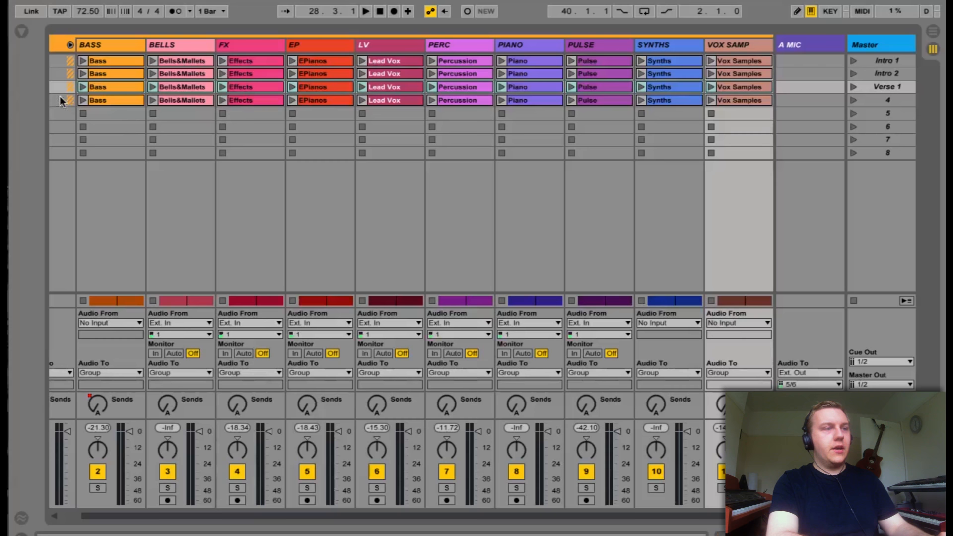
# - Rename scene 4 as Interlude
pyautogui.click(106, 101)
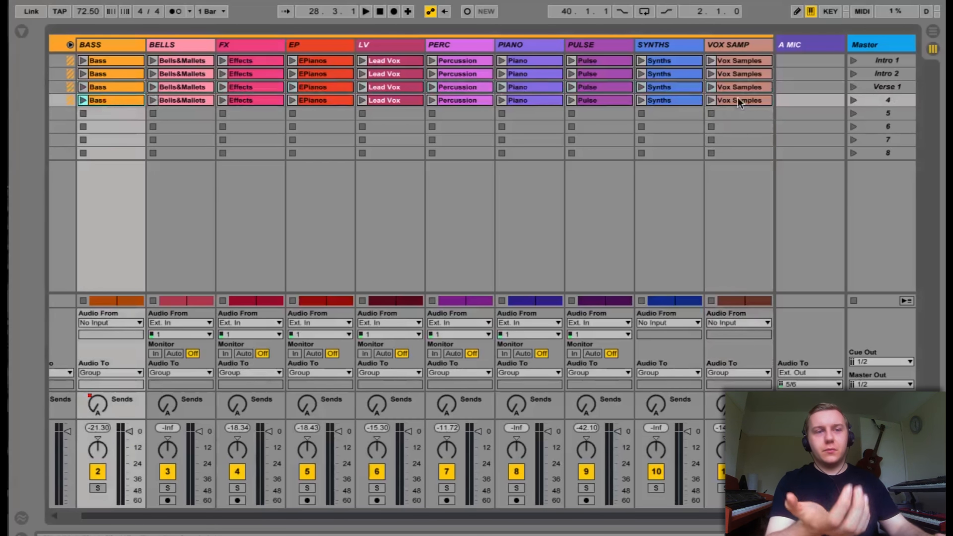
pyautogui.click(903, 103)
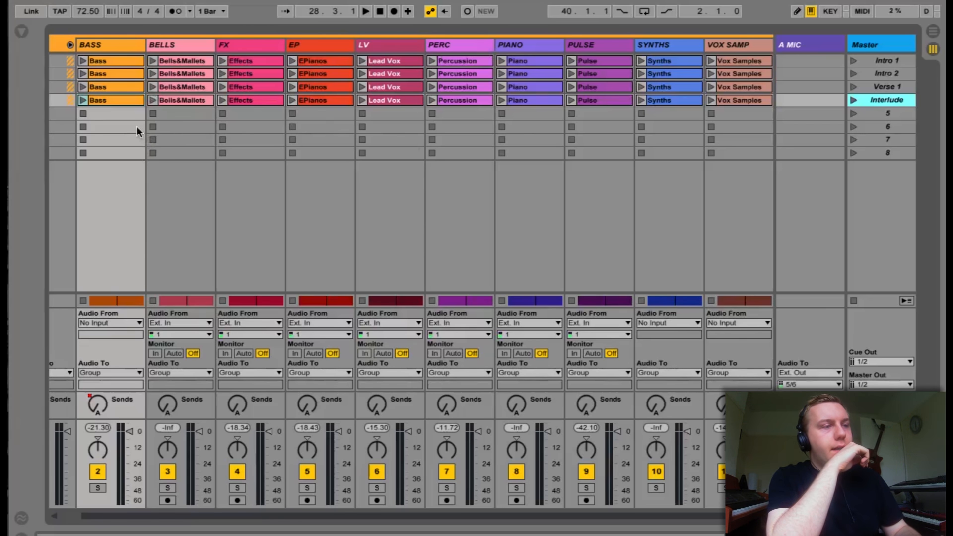
pyautogui.hscroll(-2, 136, 126)
pyautogui.click(64, 40)
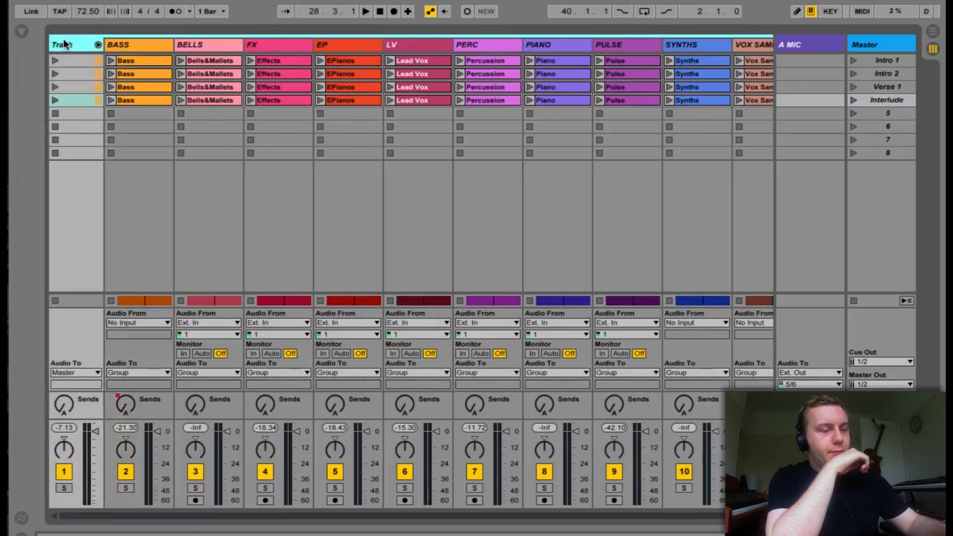
pyautogui.hotkey('ctrl', 't')
pyautogui.moveTo(762, 47)
pyautogui.mouseDown()
pyautogui.moveTo(732, 40)
pyautogui.moveTo(22, 64)
pyautogui.moveTo(47, 50)
pyautogui.moveTo(38, 39)
pyautogui.moveTo(78, 47)
pyautogui.moveTo(48, 50)
pyautogui.moveTo(79, 45)
pyautogui.mouseUp()
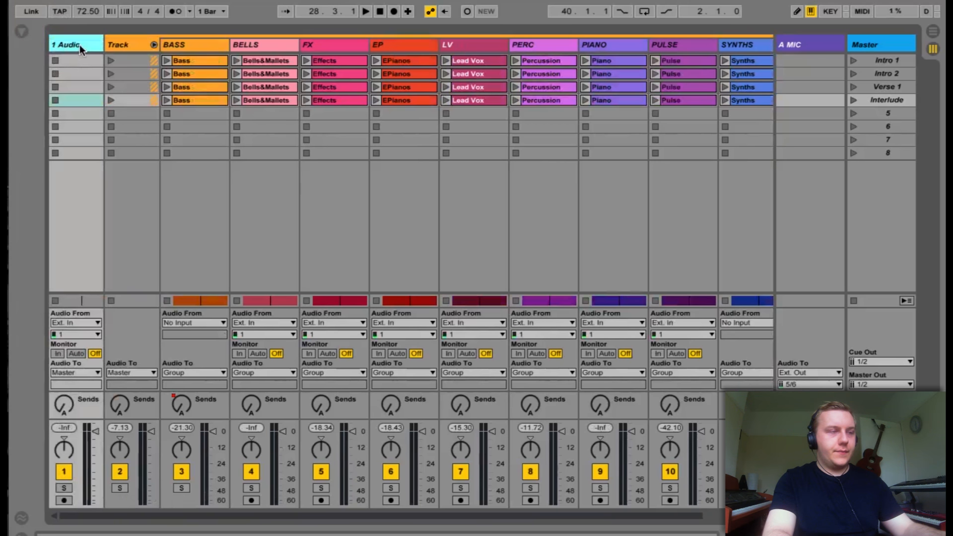
pyautogui.press('Delete')
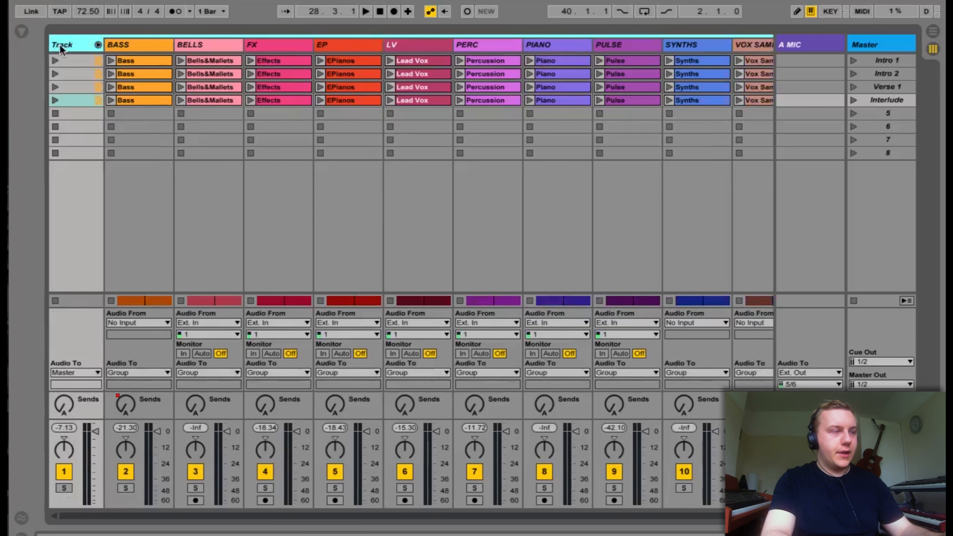
# - Insert a new MIDI track and move it in front of the Track group
pyautogui.hotkey('ctrl', 'shift', 't')
pyautogui.moveTo(733, 44); pyautogui.dragTo(50, 40)
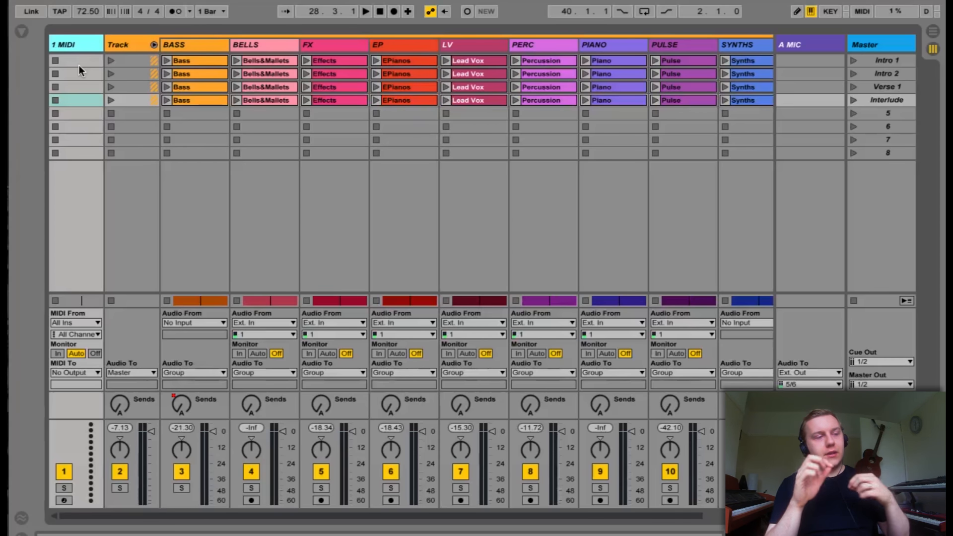
# - Search the drum presets for "cue" and load LC CUE PACK 2.0.adg onto the new MIDI track
pyautogui.click(18, 31)
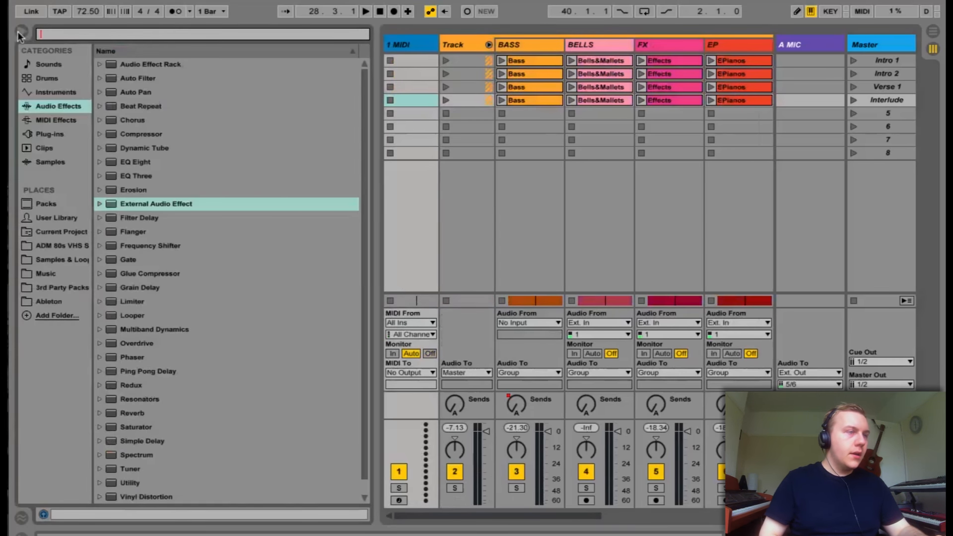
pyautogui.click(51, 77)
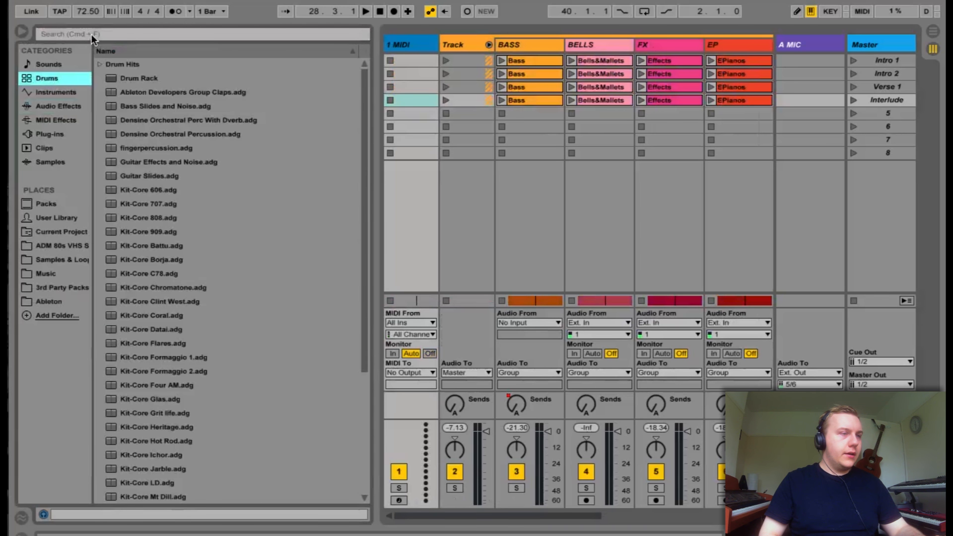
pyautogui.write('cue')
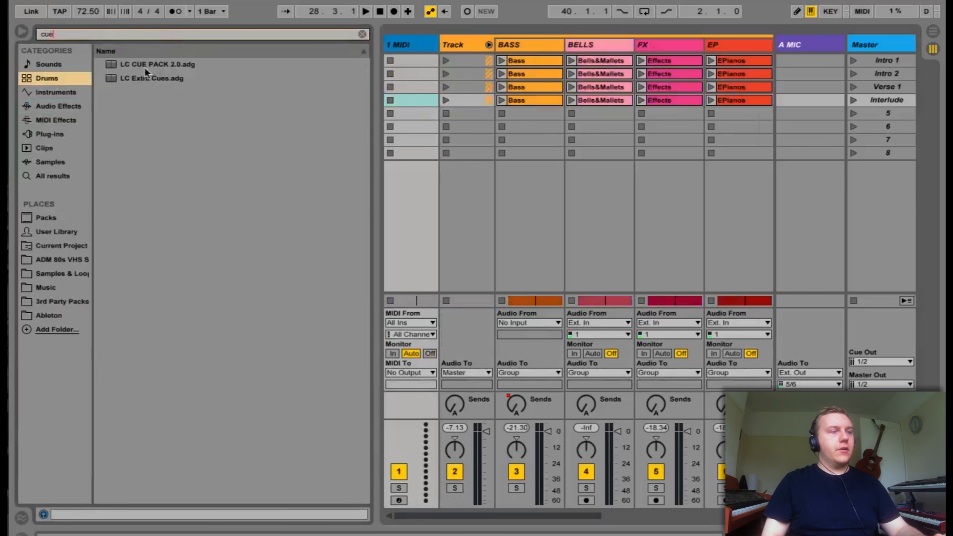
pyautogui.click(143, 65)
pyautogui.moveTo(141, 64); pyautogui.dragTo(407, 49)
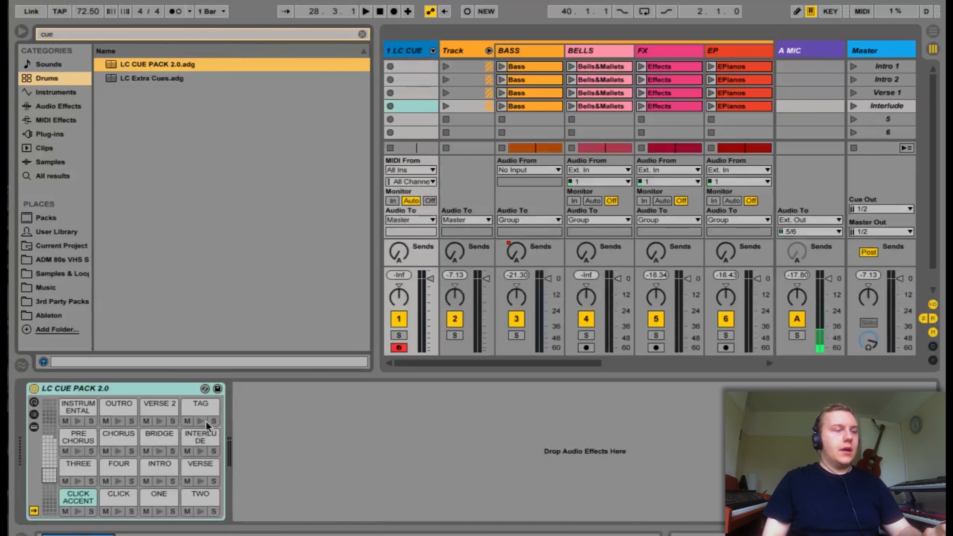
# - Switch to Google Chrome and look through the free click tracks and guide cues on the MultiTracks.com free downloads page
pyautogui.moveTo(27, 315)
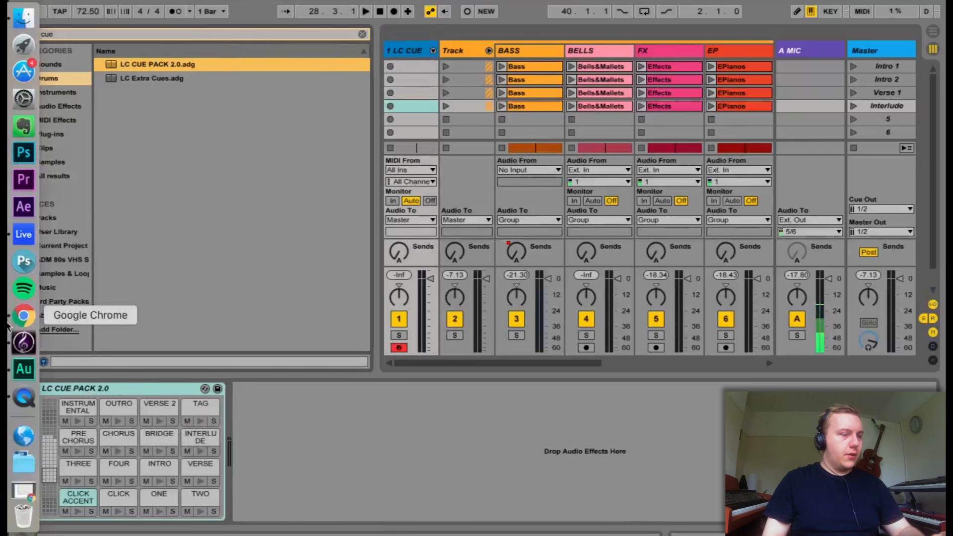
pyautogui.click(25, 315)
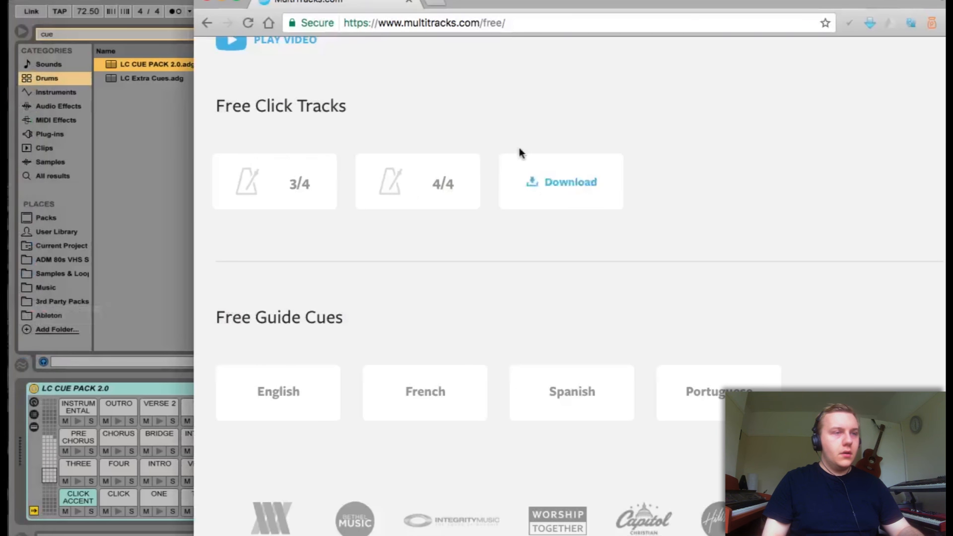
pyautogui.scroll(5, 645, 117)
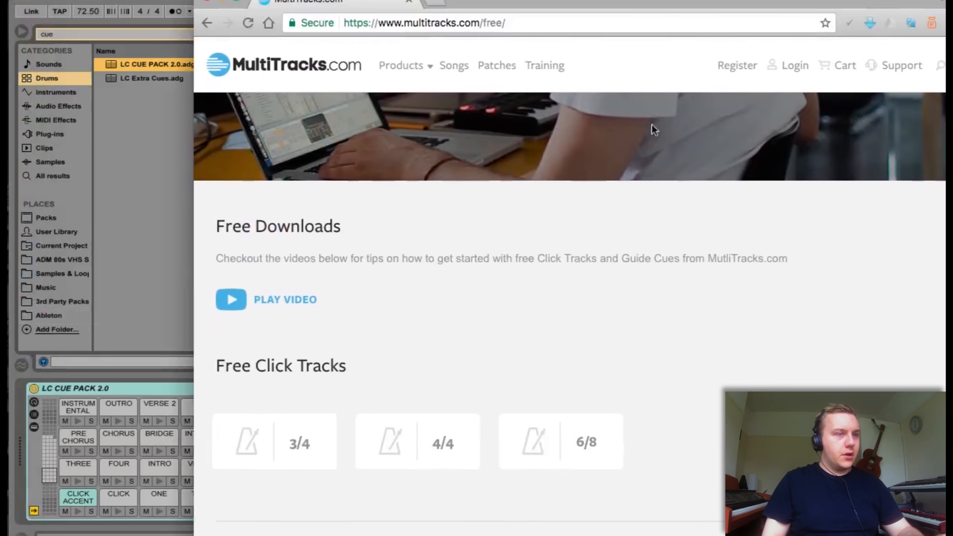
pyautogui.scroll(-6, 685, 248)
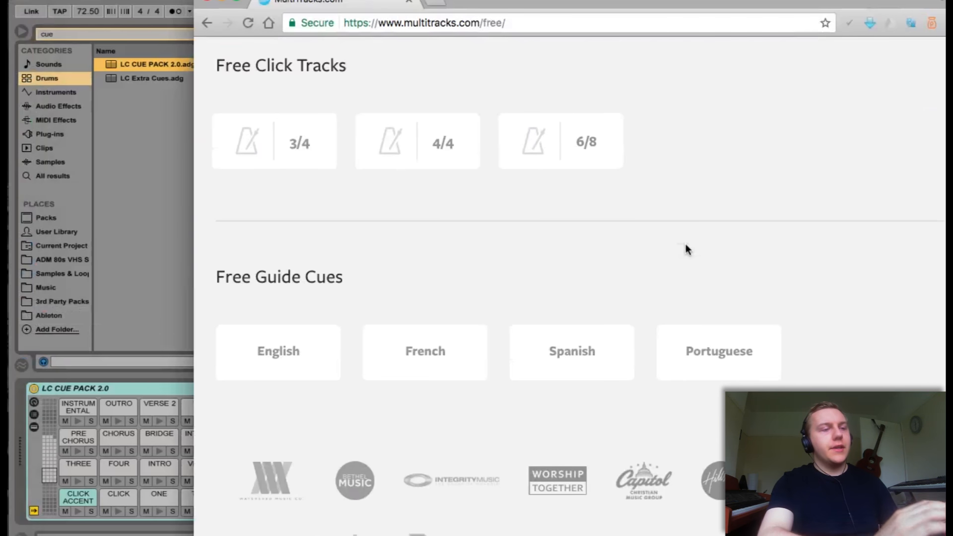
pyautogui.scroll(3, 442, 219)
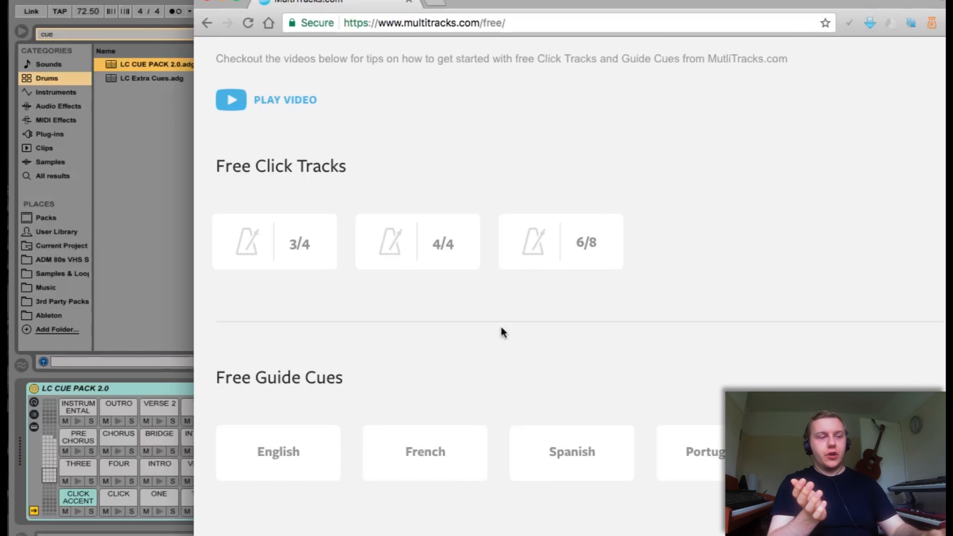
# - Return to Ableton Live, move the LC CUE PACK 2.0.adg preset to the trash and undo loading it onto the MIDI track
pyautogui.click(132, 388)
pyautogui.press('Delete')
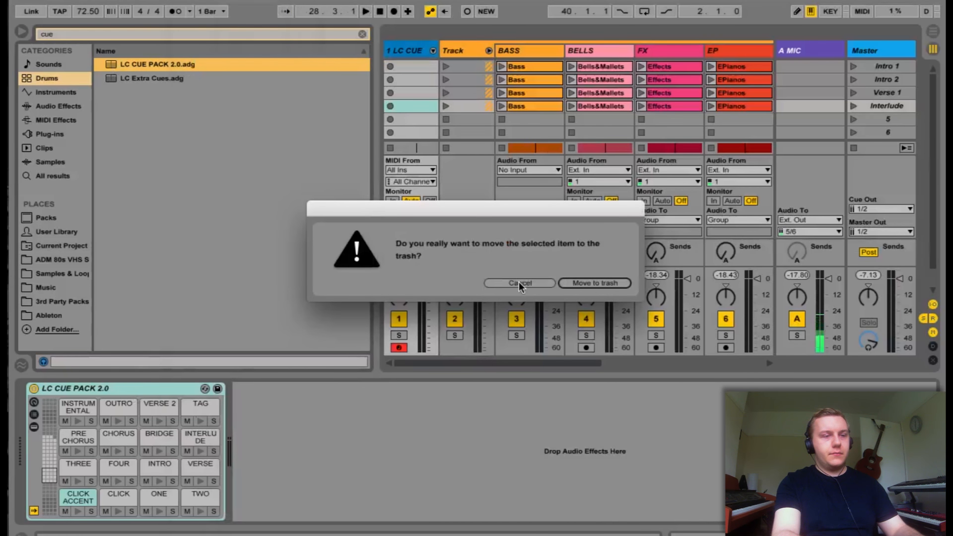
pyautogui.click(590, 283)
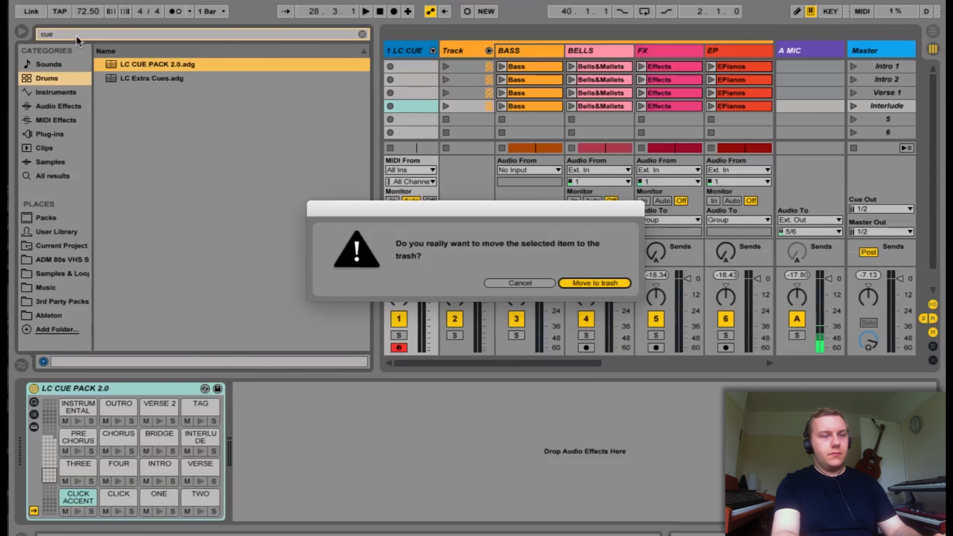
pyautogui.press('Escape')
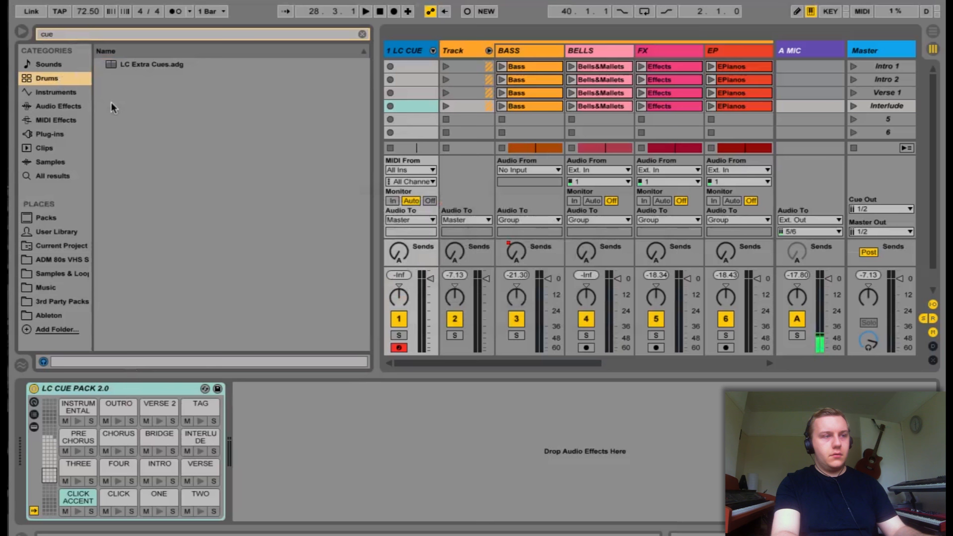
pyautogui.press('super+z')
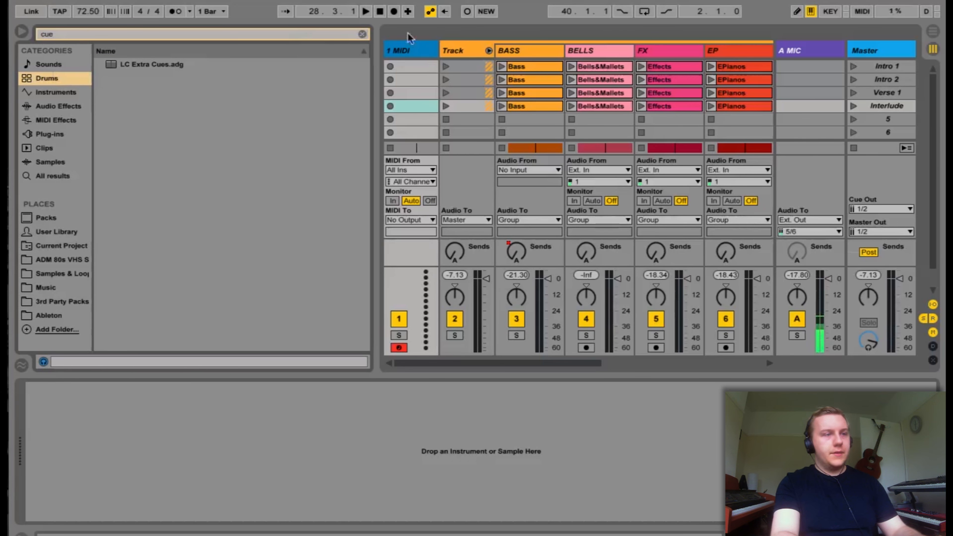
# - Clear the browser search and load an empty Drum Rack onto the MIDI track
pyautogui.click(362, 35)
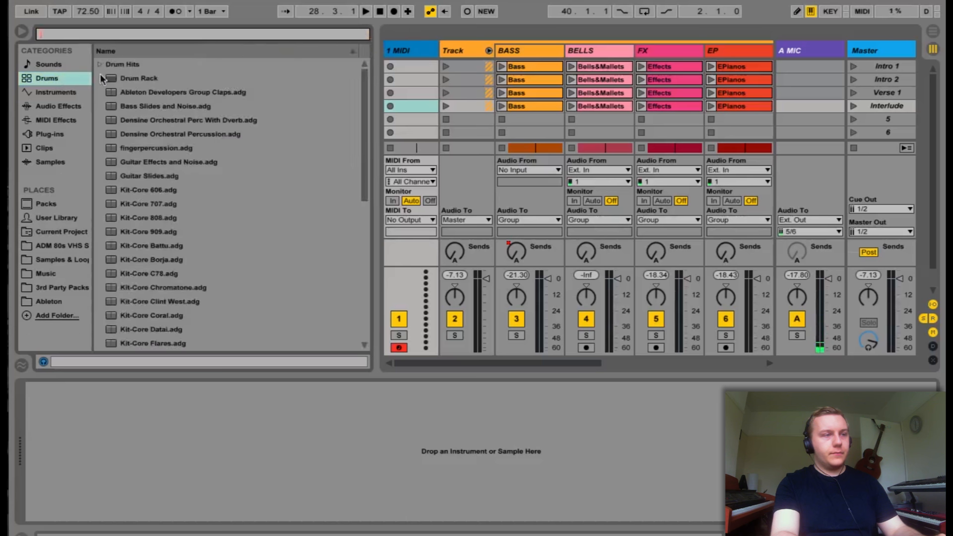
pyautogui.moveTo(130, 78); pyautogui.dragTo(223, 436)
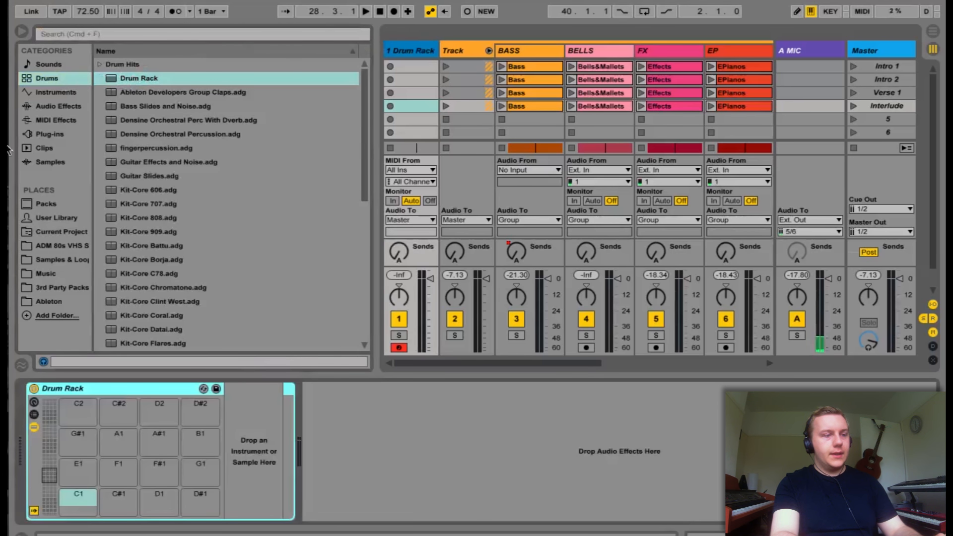
# - Switch to Finder and add all WAV files from the English Guides folder to the Drum Rack, starting at pad C2
pyautogui.click(22, 17)
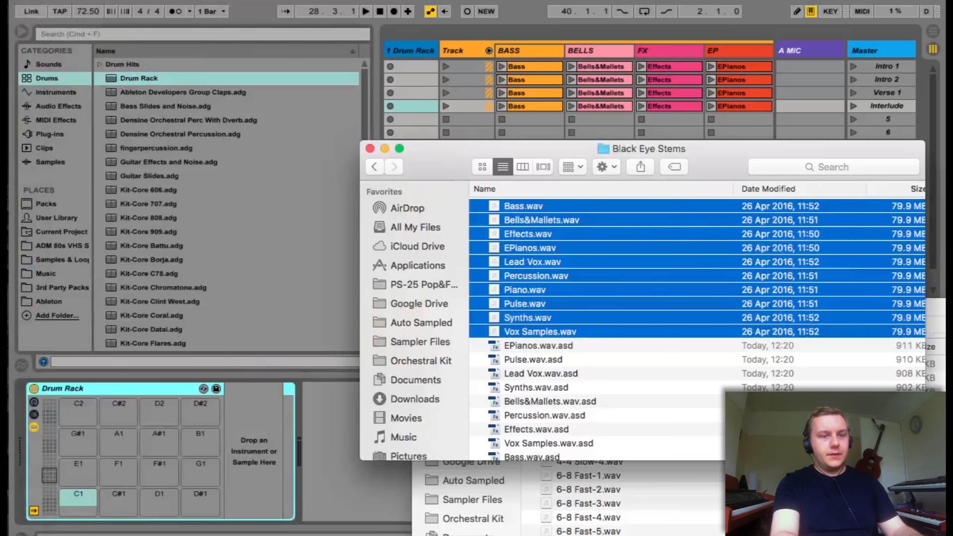
pyautogui.moveTo(933, 313); pyautogui.dragTo(841, 89)
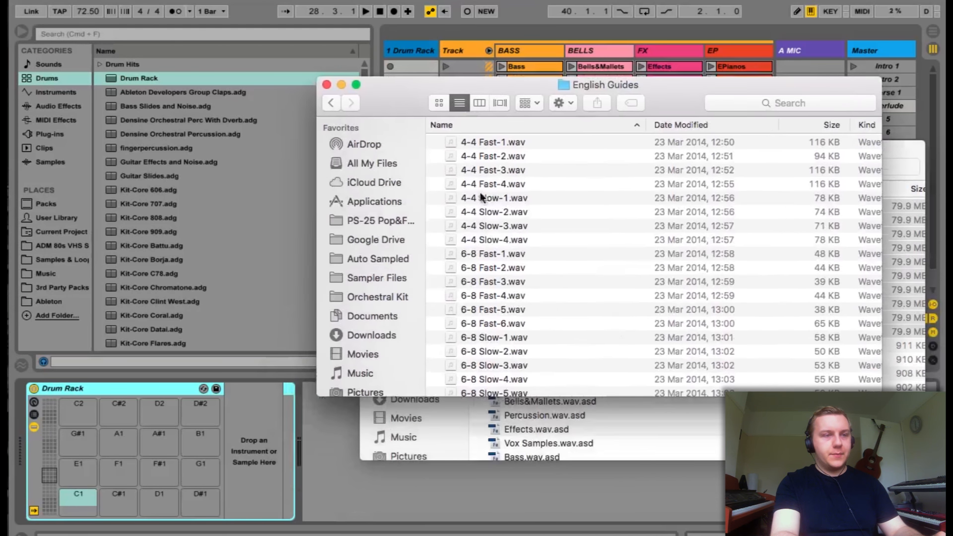
pyautogui.scroll(-10, 480, 219)
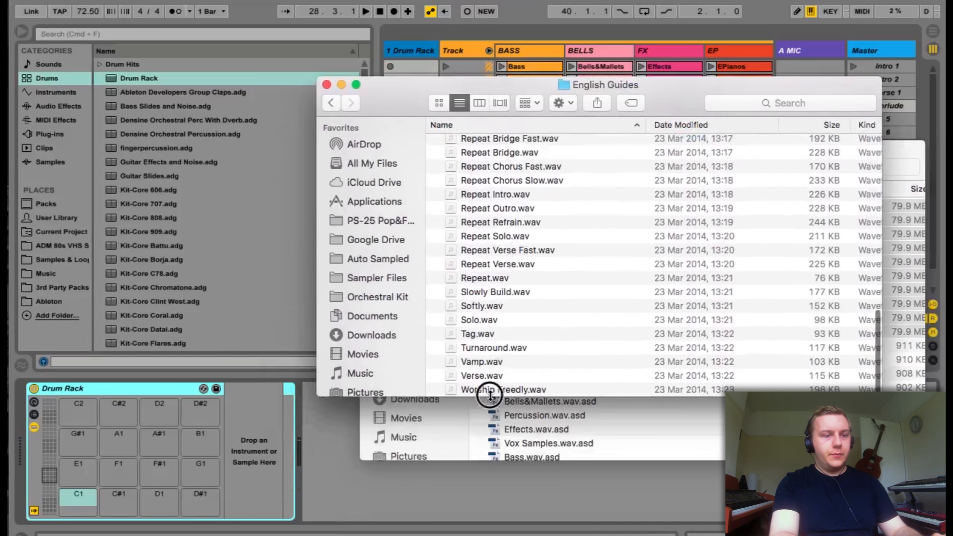
pyautogui.press('super+a')
pyautogui.scroll(10, 504, 305)
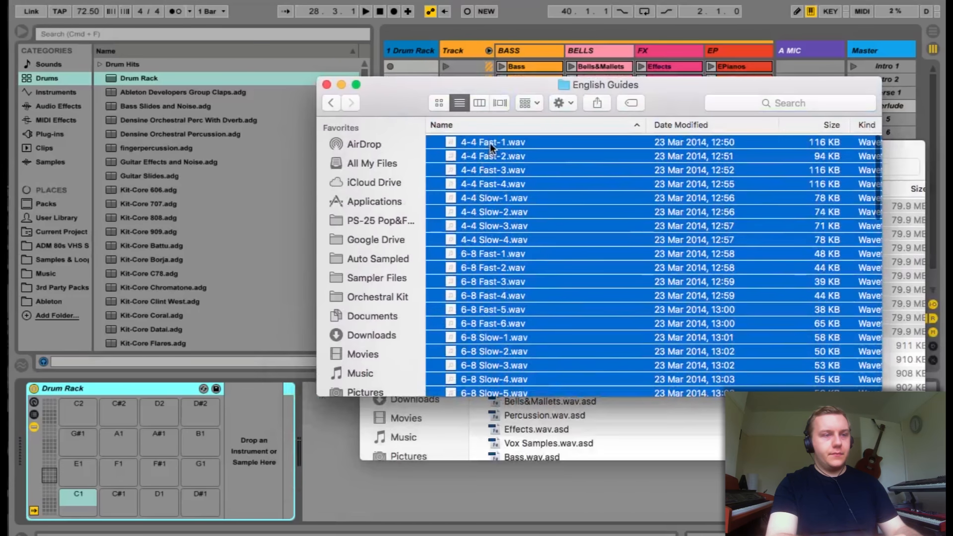
pyautogui.moveTo(489, 143); pyautogui.dragTo(79, 417)
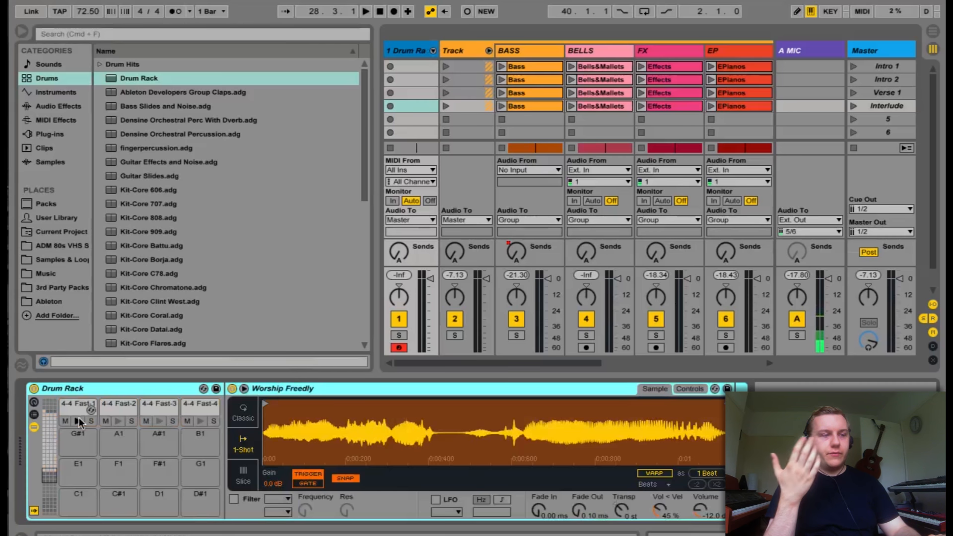
pyautogui.click(48, 463)
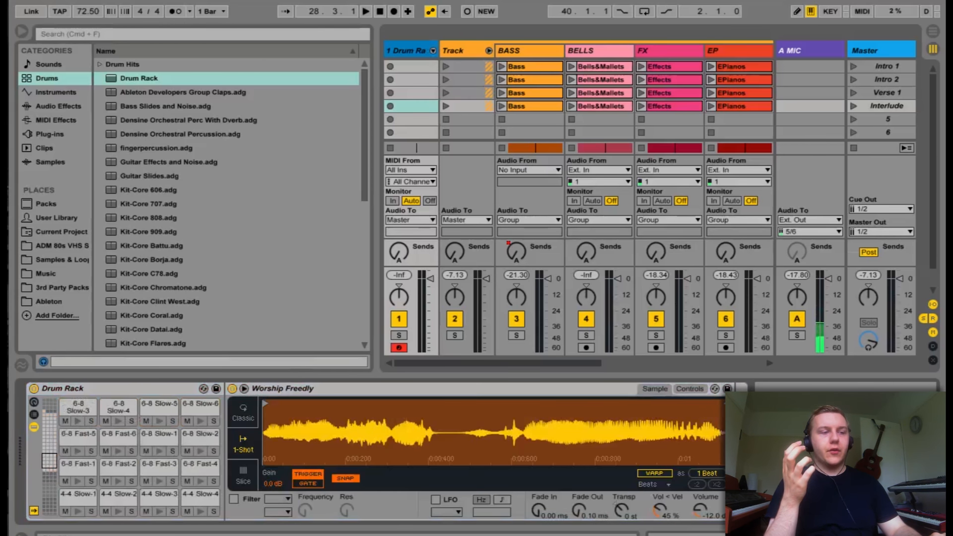
# - Look through the guide-sample pads and replace the Drum Rack with the LC CUE PACK 2.0.adg preset
pyautogui.moveTo(50, 461)
pyautogui.mouseDown()
pyautogui.moveTo(49, 432)
pyautogui.moveTo(49, 446)
pyautogui.mouseUp()
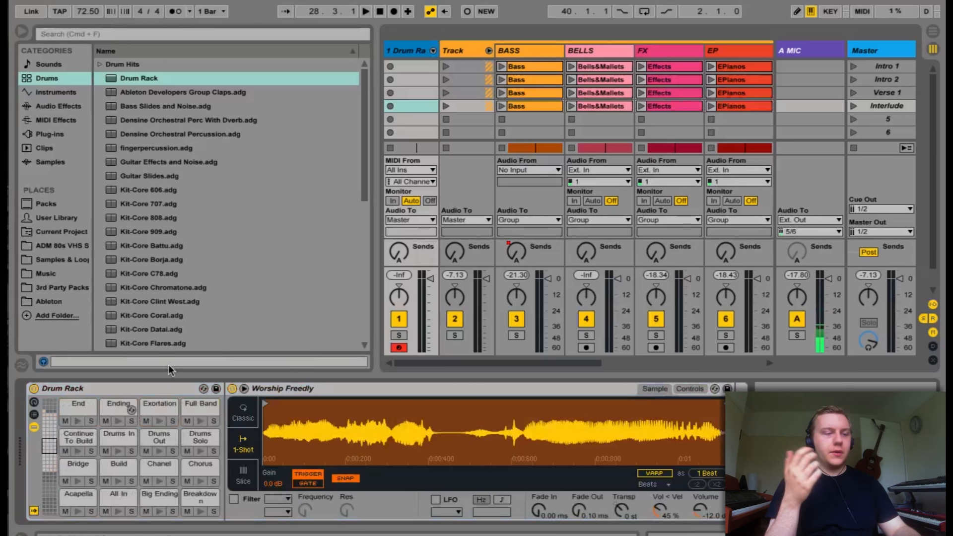
pyautogui.click(91, 389)
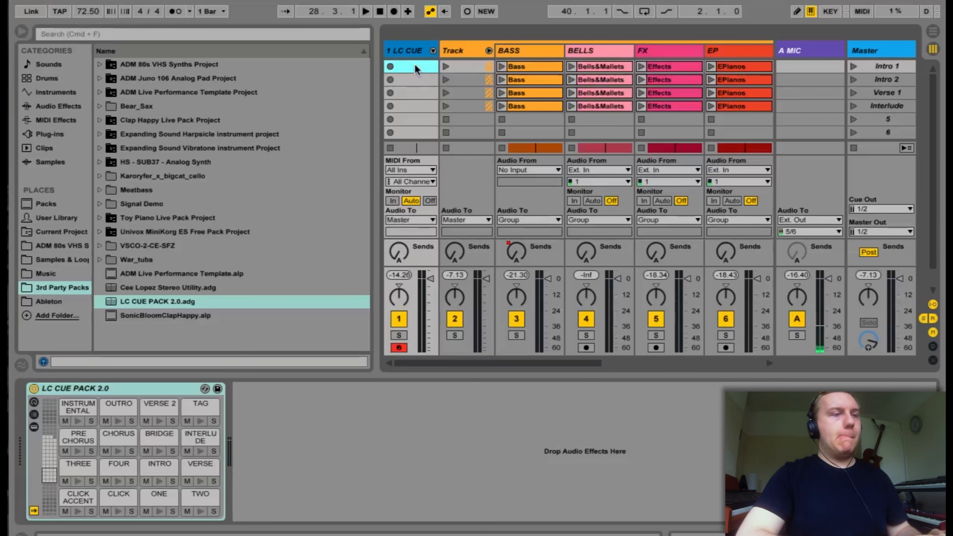
# - Create a one-bar MIDI clip in the LC CUE track's Intro 1 slot with CLICK ACCENT on beat 1 and CLICK on beats 2 to 4
pyautogui.doubleClick(416, 66)
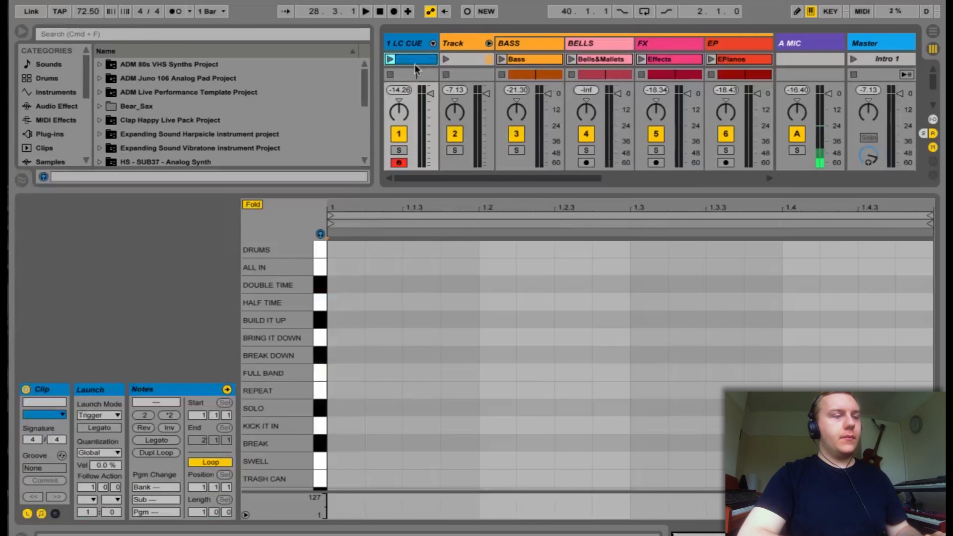
pyautogui.scroll(5, 351, 431)
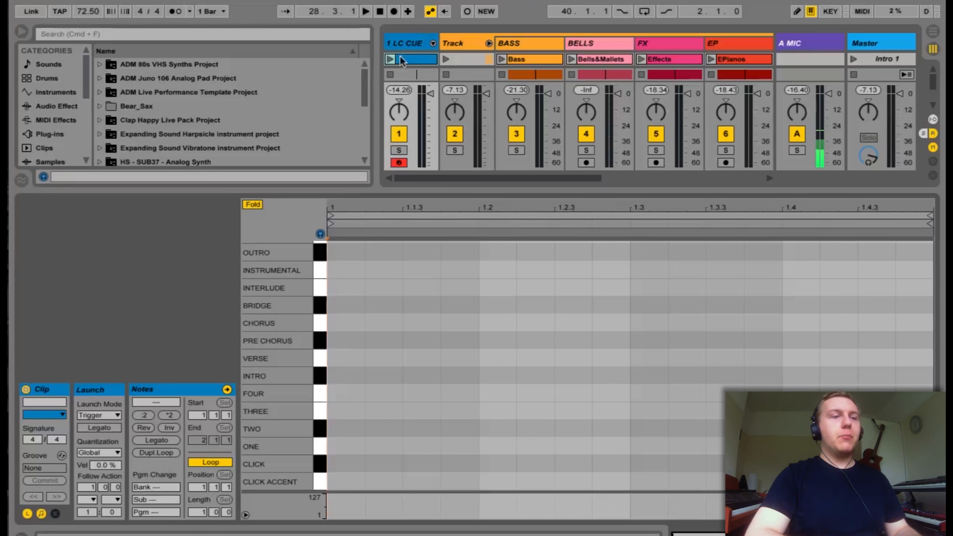
pyautogui.doubleClick(343, 481)
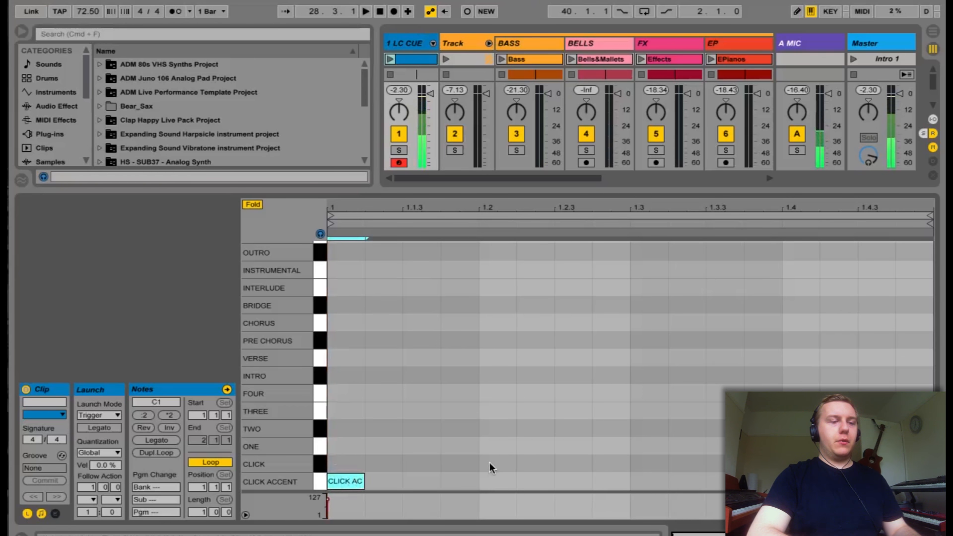
pyautogui.doubleClick(491, 464)
pyautogui.doubleClick(642, 463)
pyautogui.doubleClick(799, 464)
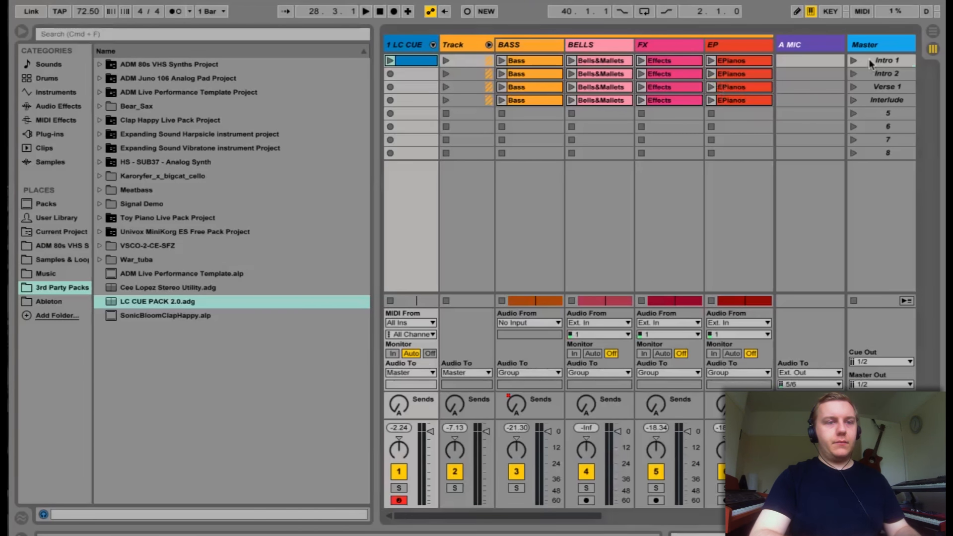
# - Duplicate the click clip into the LC CUE track's Intro 2 slot while auditioning the Intro 1 and Intro 2 scenes
pyautogui.click(869, 62)
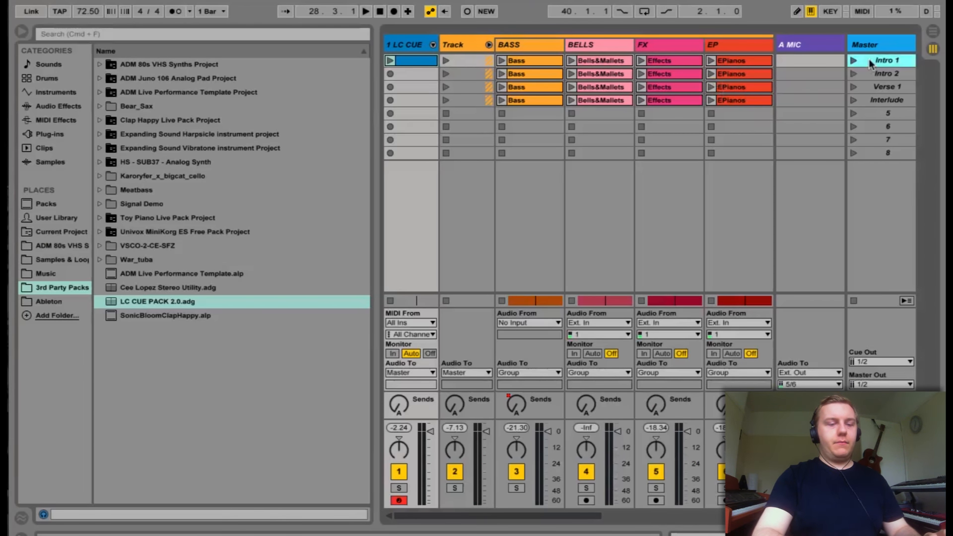
pyautogui.press('Return')
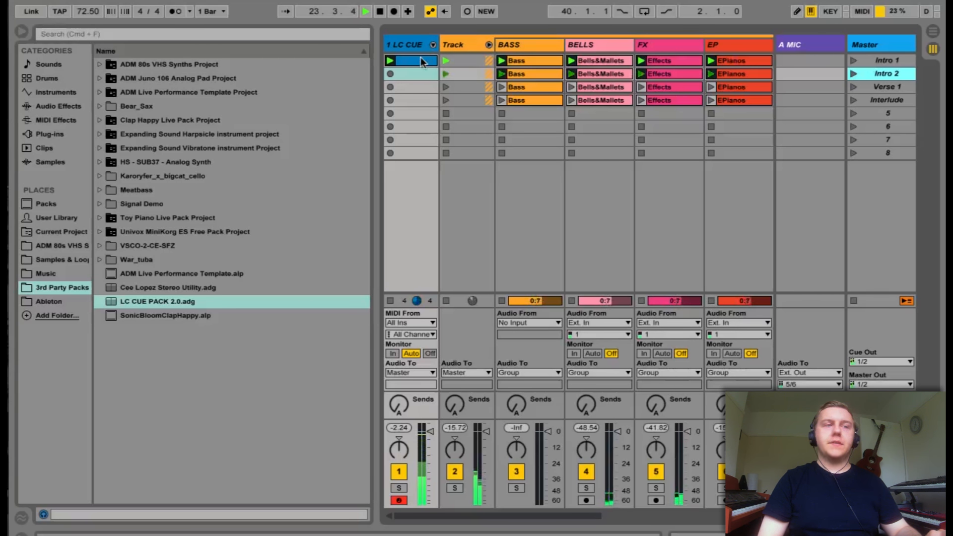
pyautogui.moveTo(414, 61); pyautogui.dragTo(412, 72)
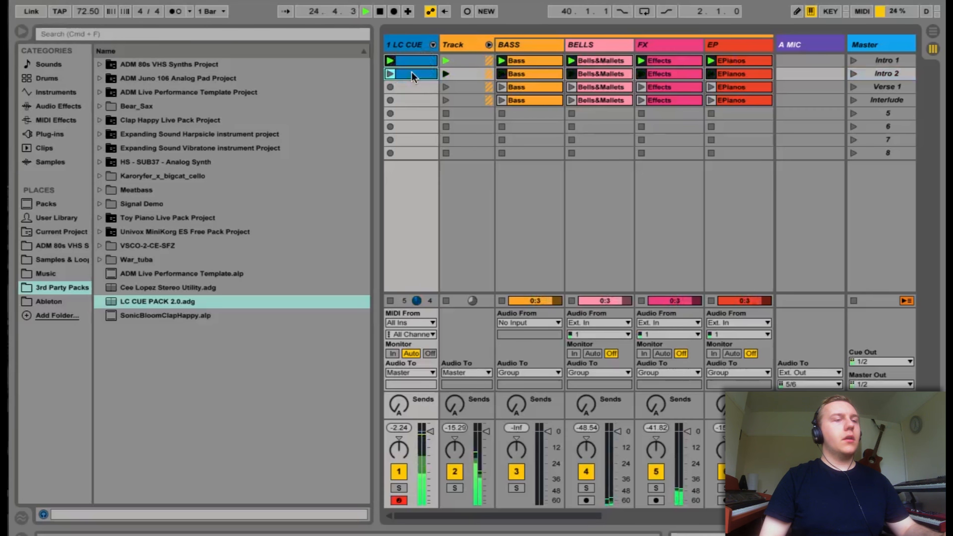
pyautogui.click(852, 73)
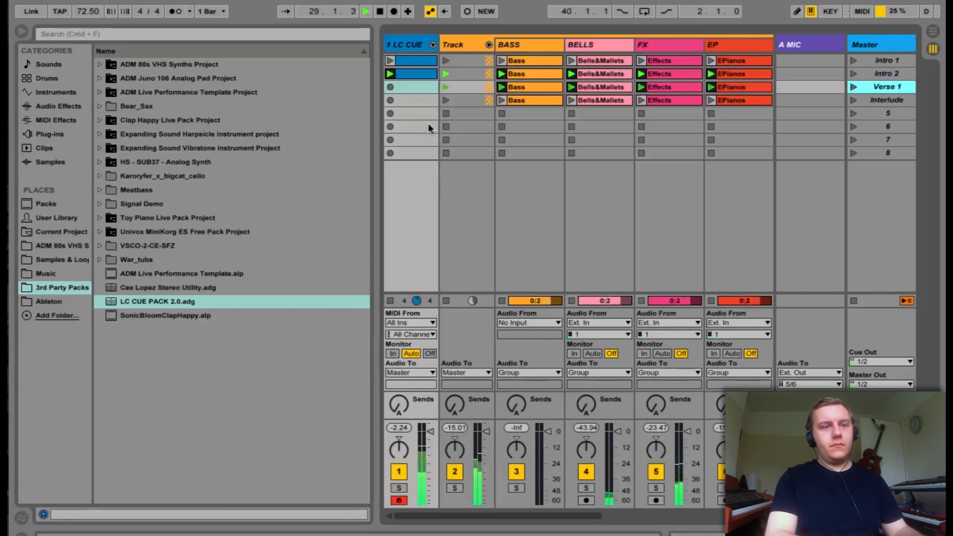
pyautogui.press('space')
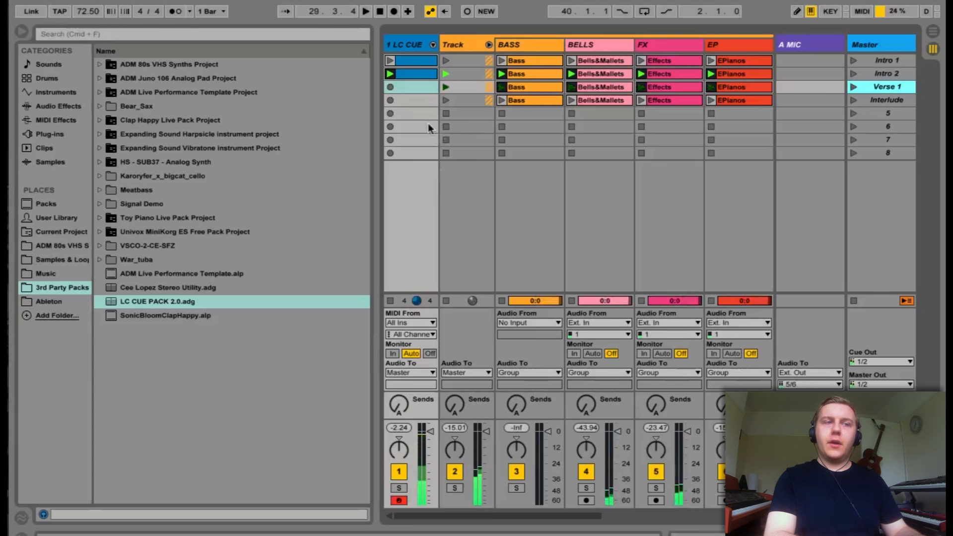
# - Check the bar length of the Bass clip in the Intro 2 scene
pyautogui.click(529, 69)
pyautogui.doubleClick(529, 70)
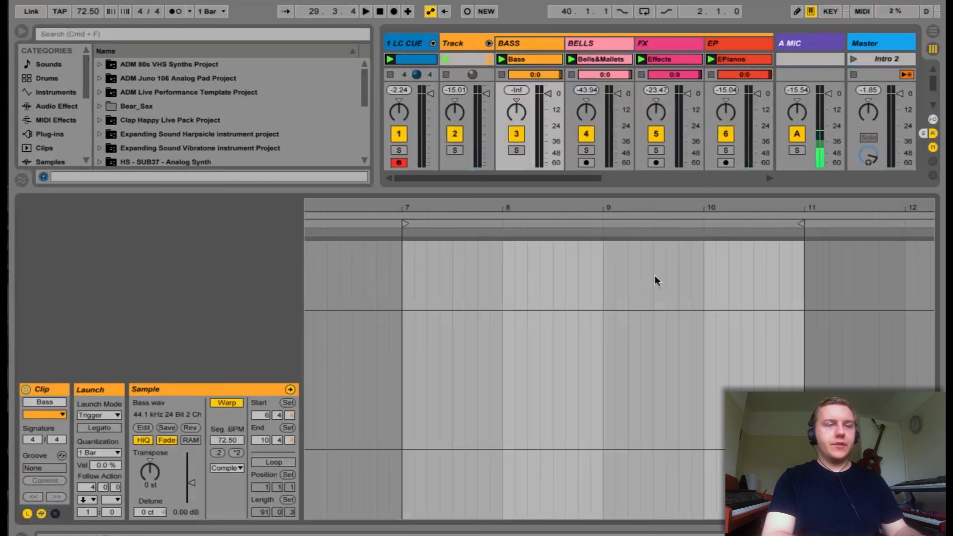
pyautogui.click(932, 534)
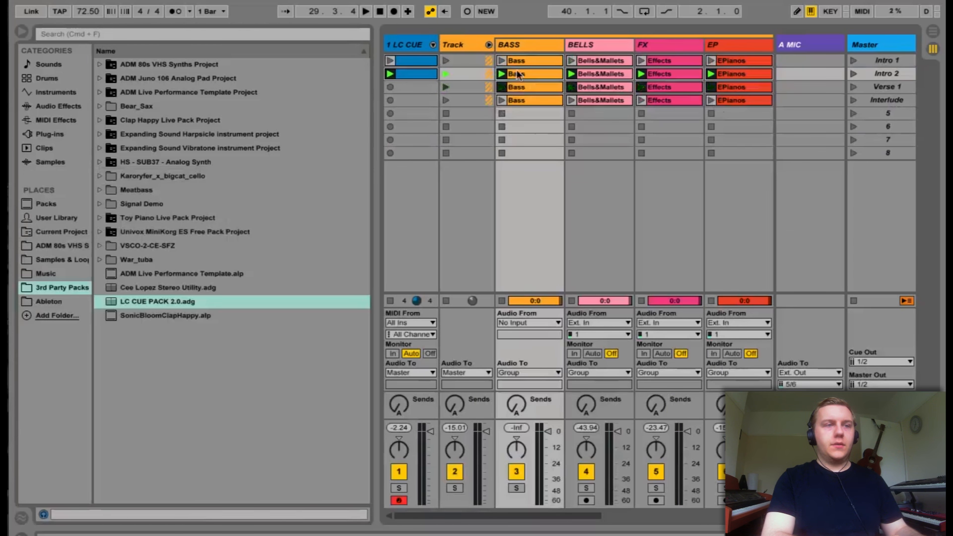
# - Extend the loop and end of the LC CUE clip in Intro 2 to four bars
pyautogui.doubleClick(410, 73)
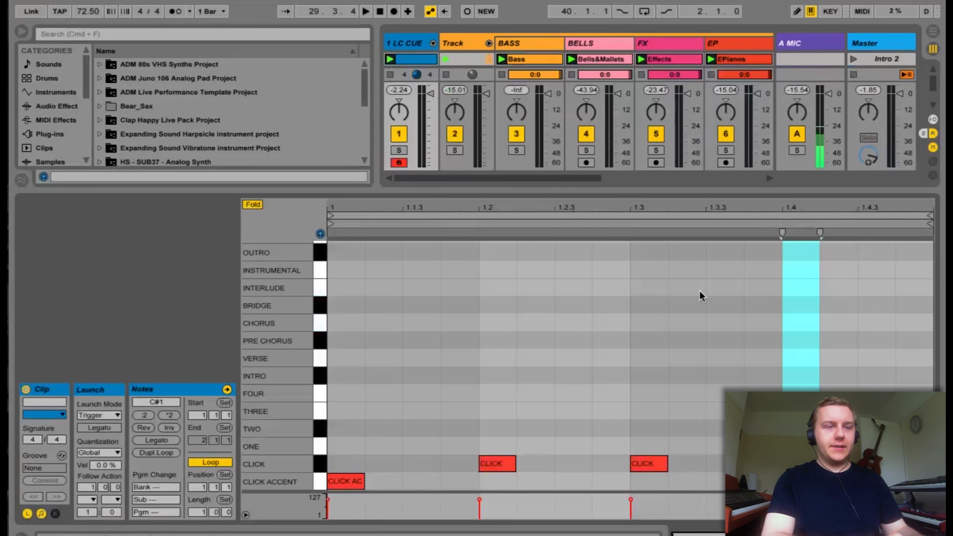
pyautogui.moveTo(928, 214); pyautogui.dragTo(942, 213)
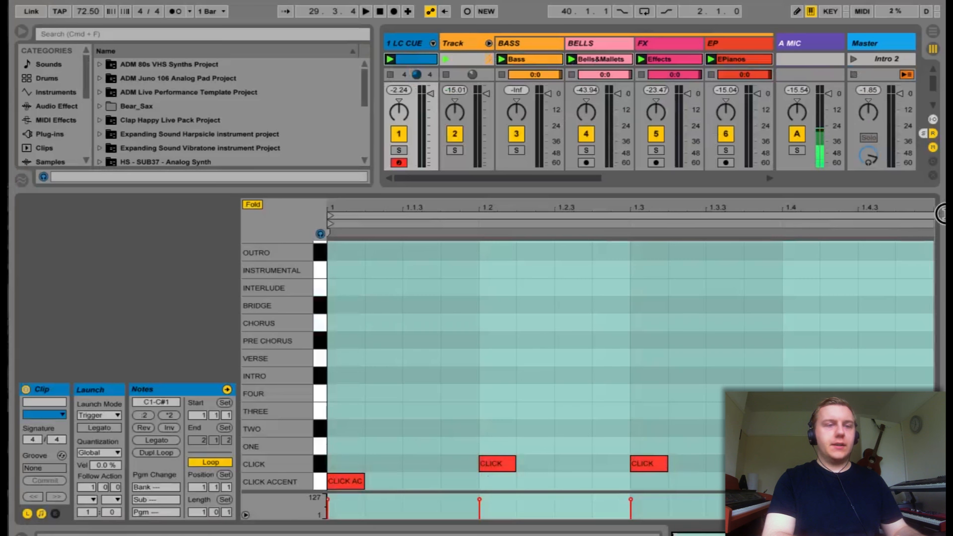
pyautogui.hscroll(2, 884, 253)
pyautogui.scroll(1, 884, 253)
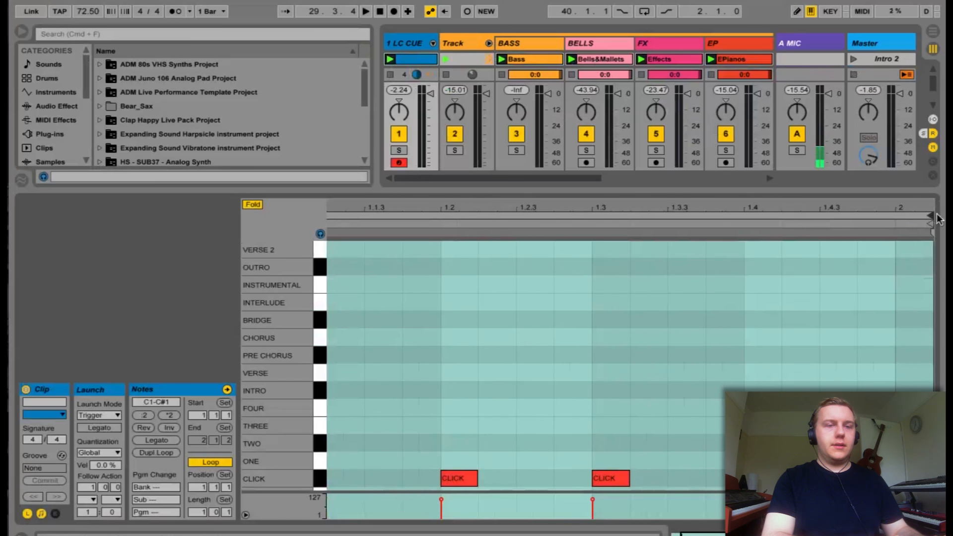
pyautogui.moveTo(935, 215); pyautogui.dragTo(941, 214)
pyautogui.moveTo(858, 224)
pyautogui.mouseDown()
pyautogui.moveTo(944, 215)
pyautogui.moveTo(839, 221)
pyautogui.moveTo(948, 219)
pyautogui.moveTo(806, 227)
pyautogui.moveTo(832, 223)
pyautogui.moveTo(795, 199)
pyautogui.moveTo(795, 149)
pyautogui.mouseUp()
pyautogui.moveTo(899, 205); pyautogui.dragTo(900, 209)
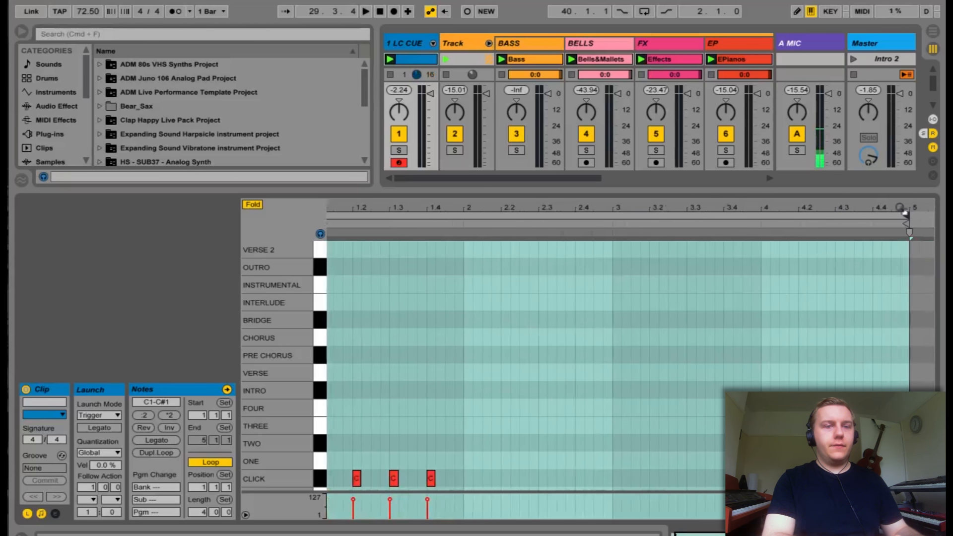
# - Copy the one-bar click pattern into bars 2, 3 and 4 of the Intro 2 cue clip
pyautogui.scroll(-1, 432, 442)
pyautogui.hscroll(-1, 433, 442)
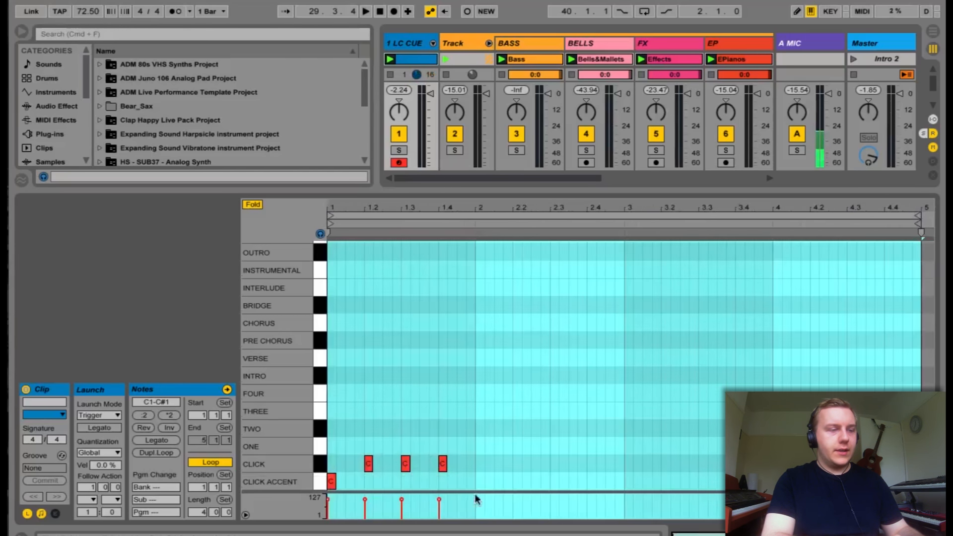
pyautogui.click(356, 453)
pyautogui.moveTo(356, 452); pyautogui.dragTo(317, 440)
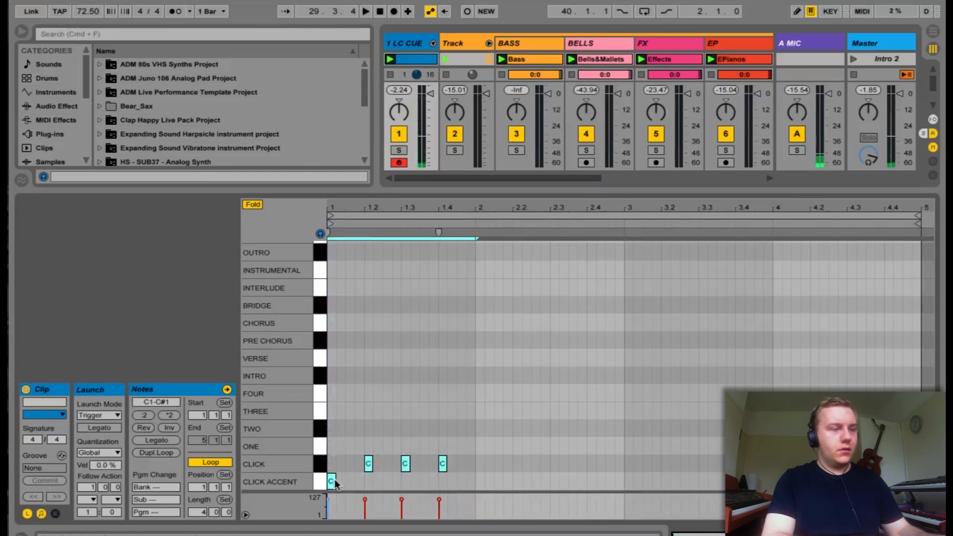
pyautogui.moveTo(331, 481); pyautogui.dragTo(629, 478)
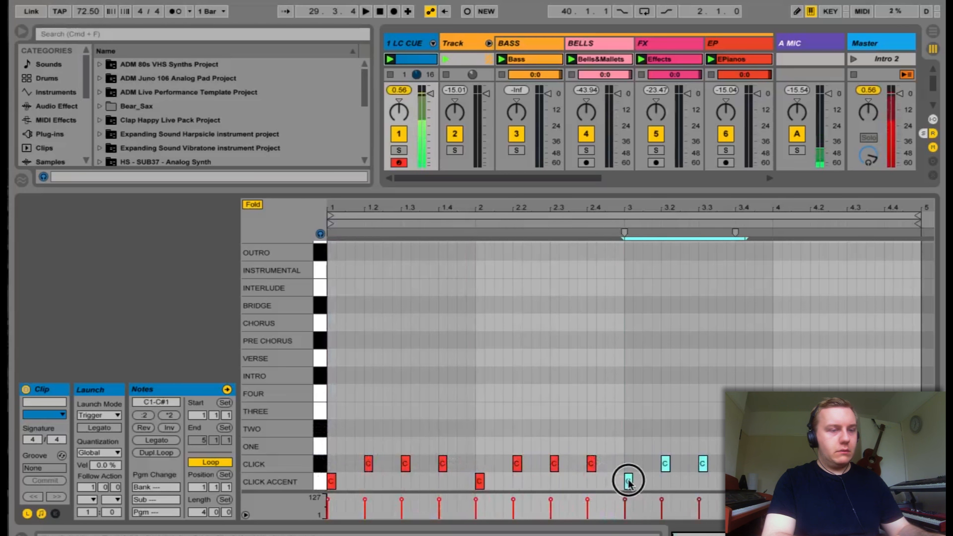
pyautogui.press('super+d')
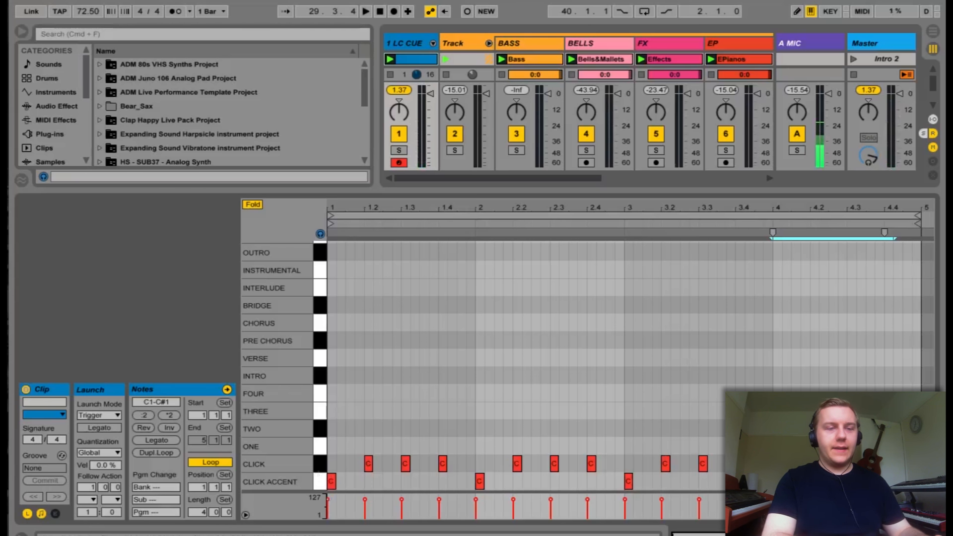
# - Add a VERSE cue at bar 4 followed by TWO 6_8, THREE 6_8 and FOUR 6_8 counts on beats 2 to 4 of the Intro 2 clip
pyautogui.click(809, 374)
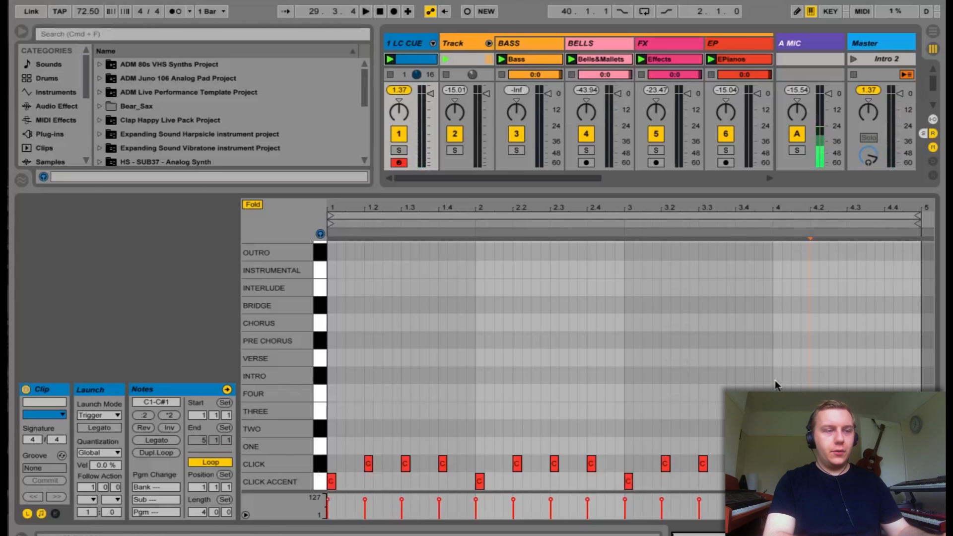
pyautogui.doubleClick(775, 359)
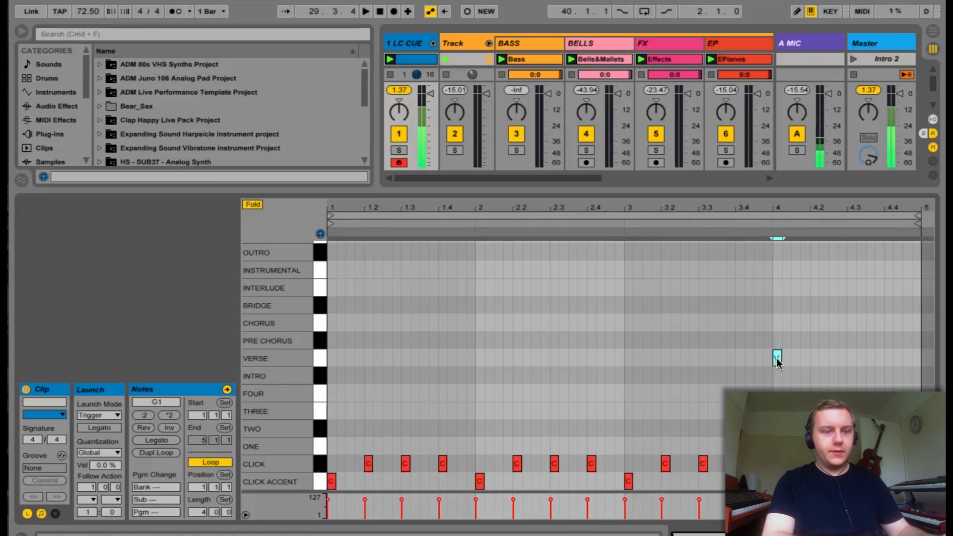
pyautogui.scroll(10, 816, 346)
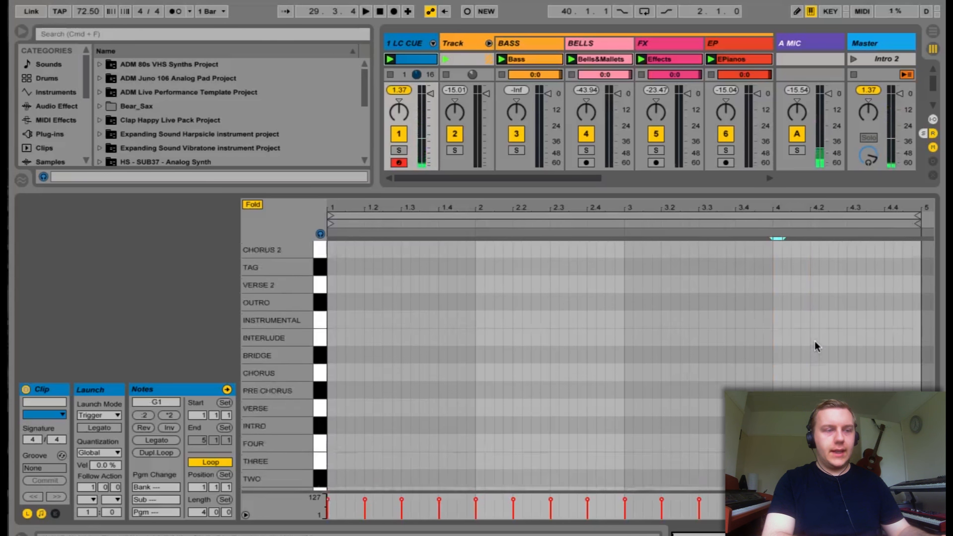
pyautogui.scroll(5, 816, 346)
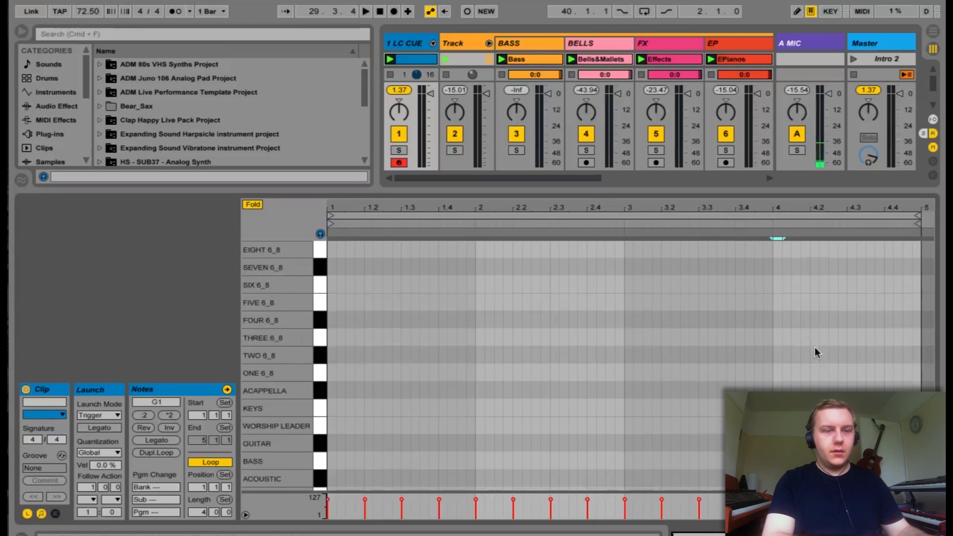
pyautogui.doubleClick(814, 354)
pyautogui.doubleClick(851, 337)
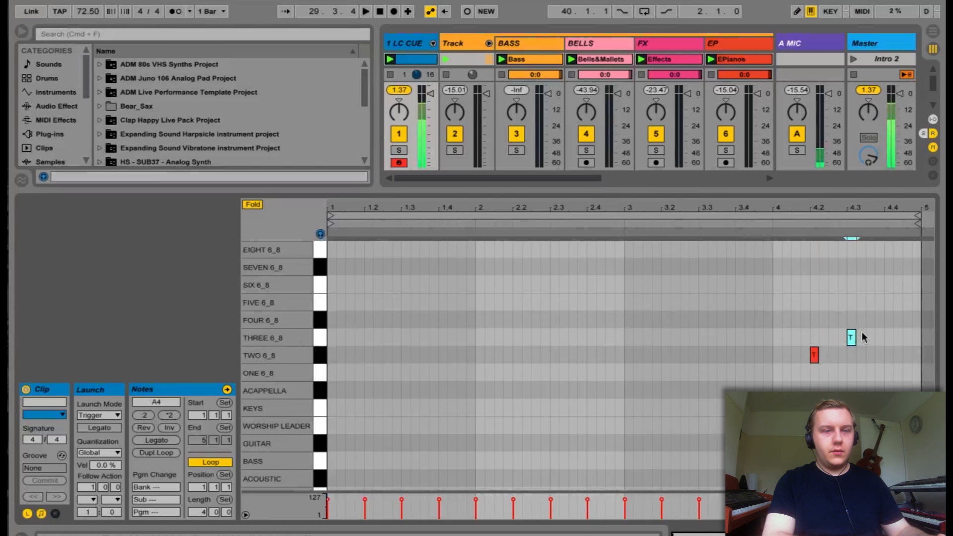
pyautogui.doubleClick(888, 320)
pyautogui.click(932, 534)
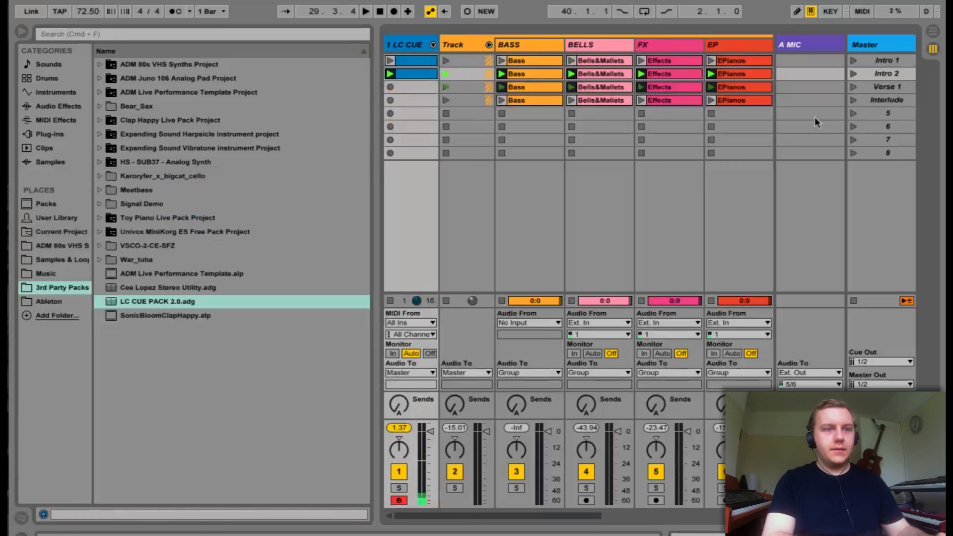
# - Audition the Intro 2 scene with its verse count-in through to Verse 1, and select the LC CUE track
pyautogui.click(888, 73)
pyautogui.press('Return')
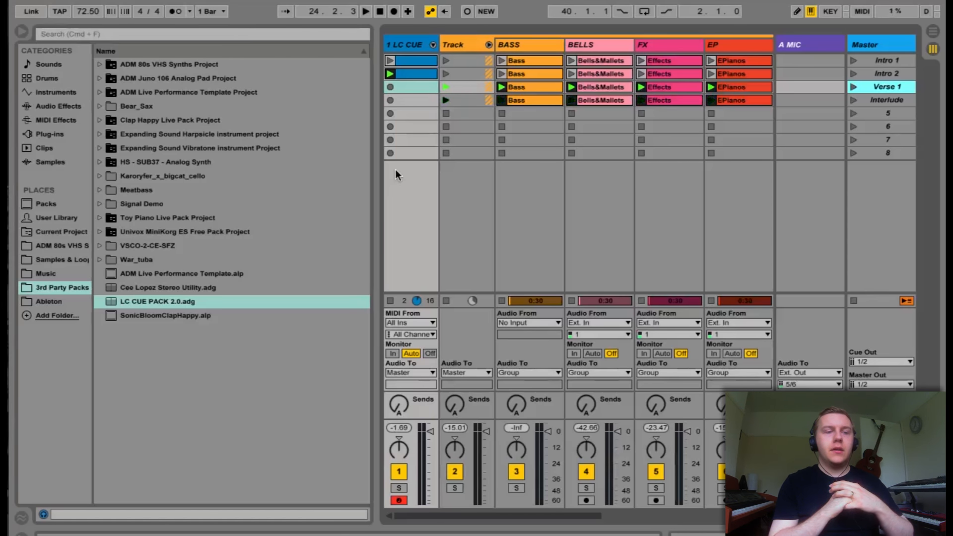
pyautogui.click(470, 46)
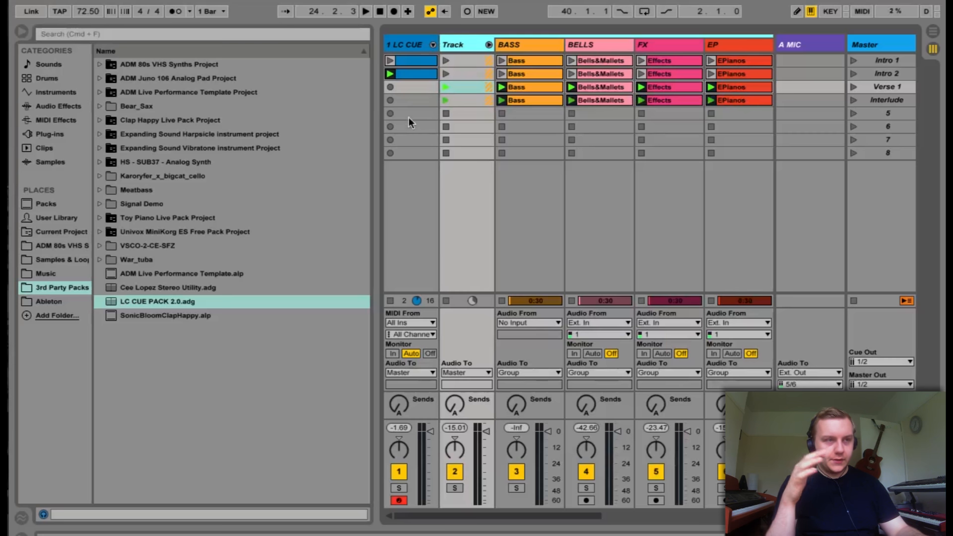
pyautogui.click(415, 46)
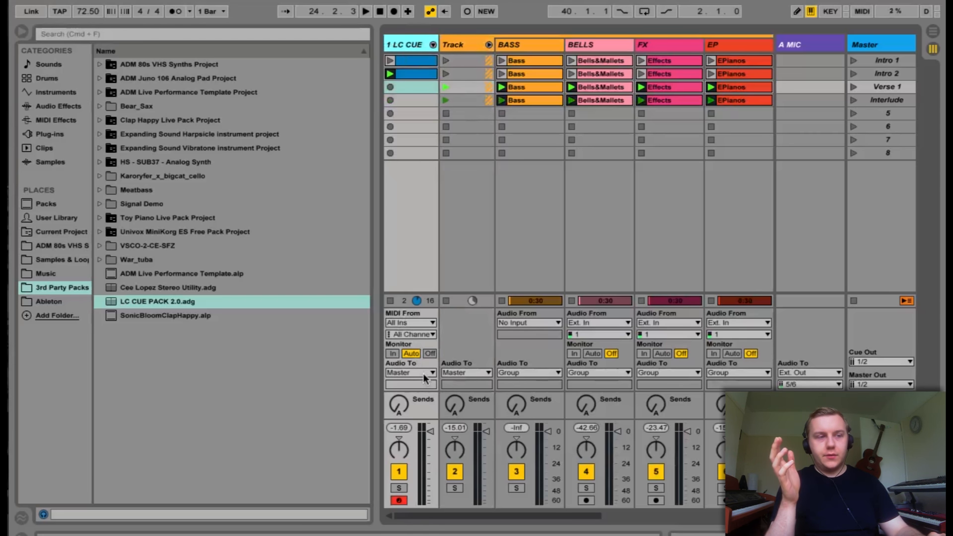